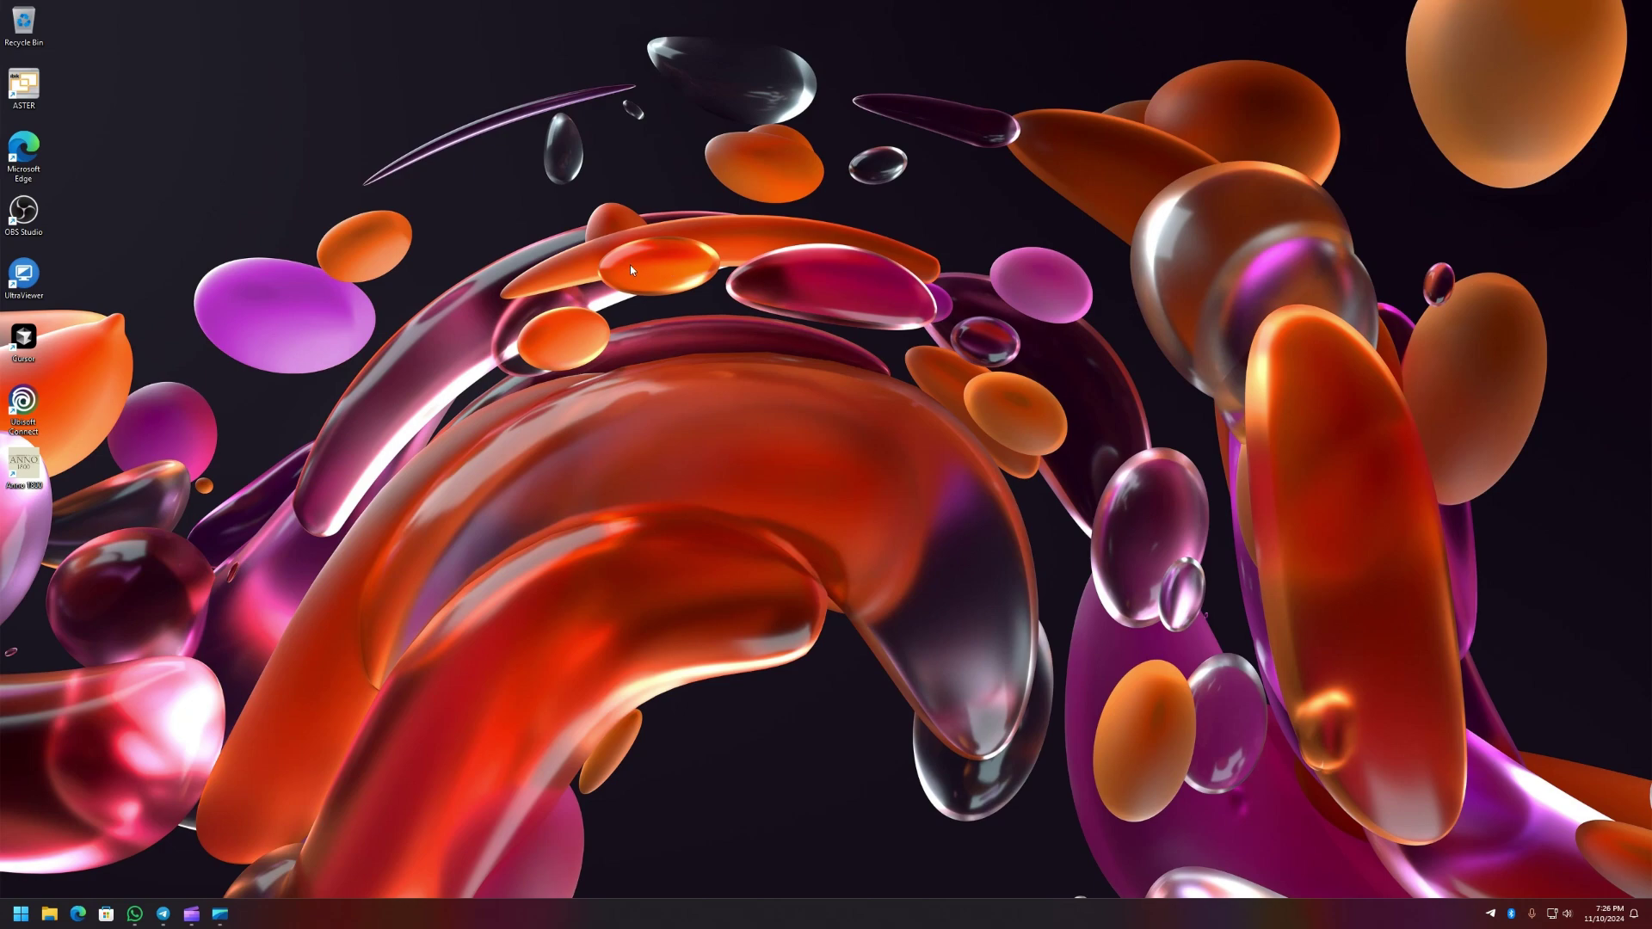
Step: Launch ASTER Control v2.60 from the desktop icon, approve UAC, and move its window up-left
{"action": "double_click", "coordinate": [26, 86]}
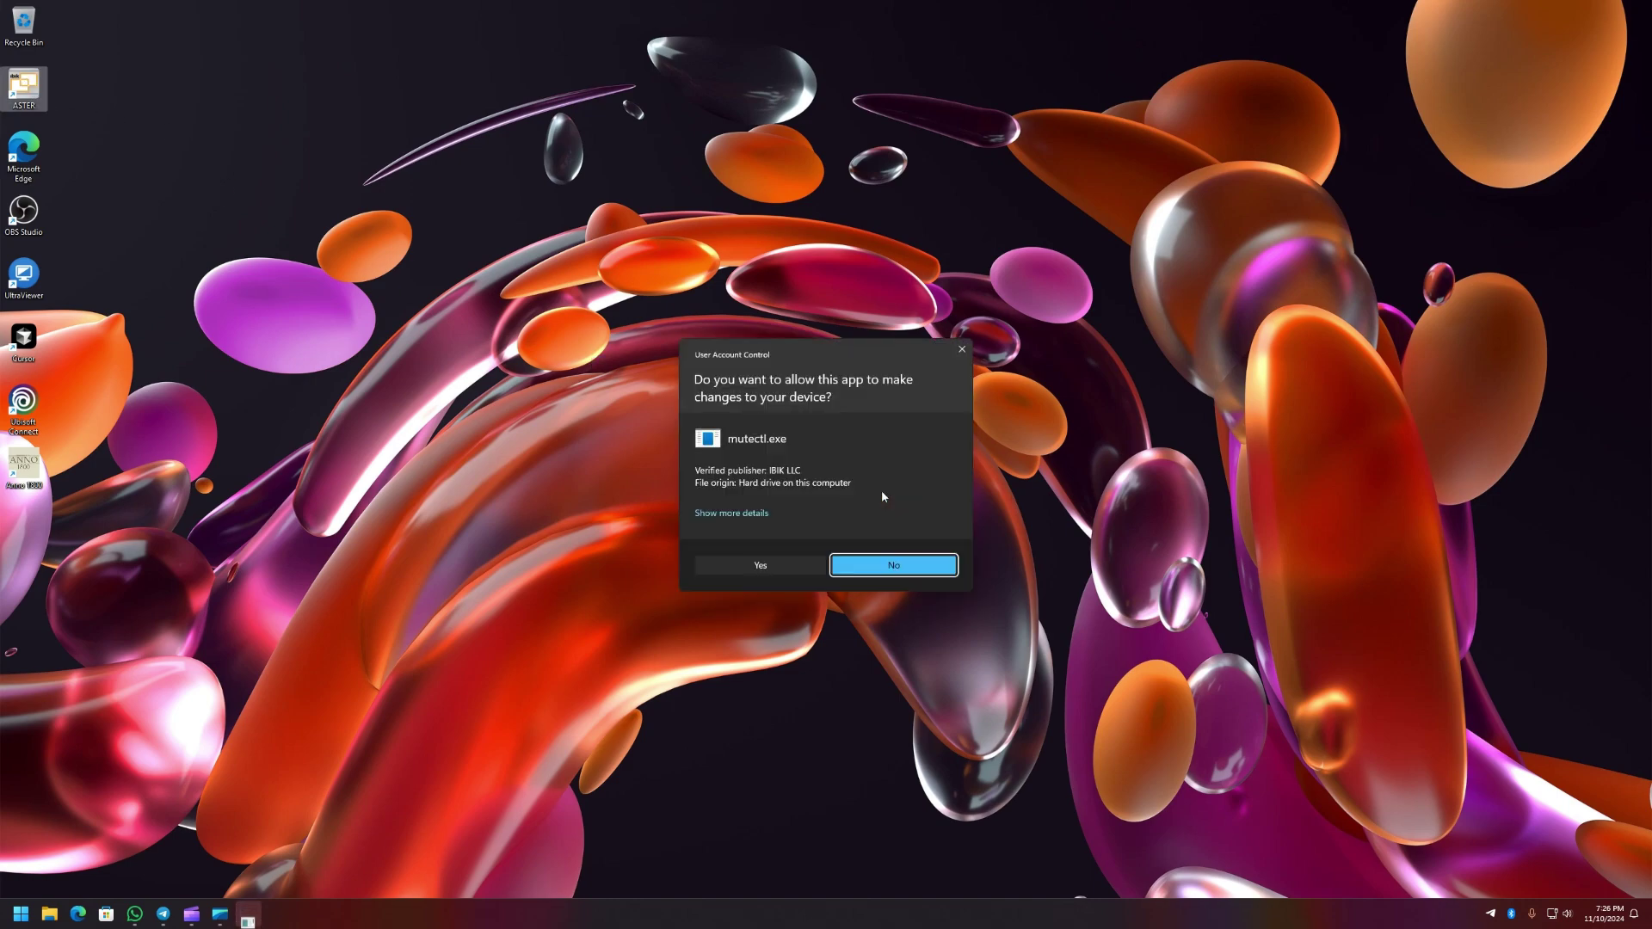
{"action": "left_click", "coordinate": [764, 563]}
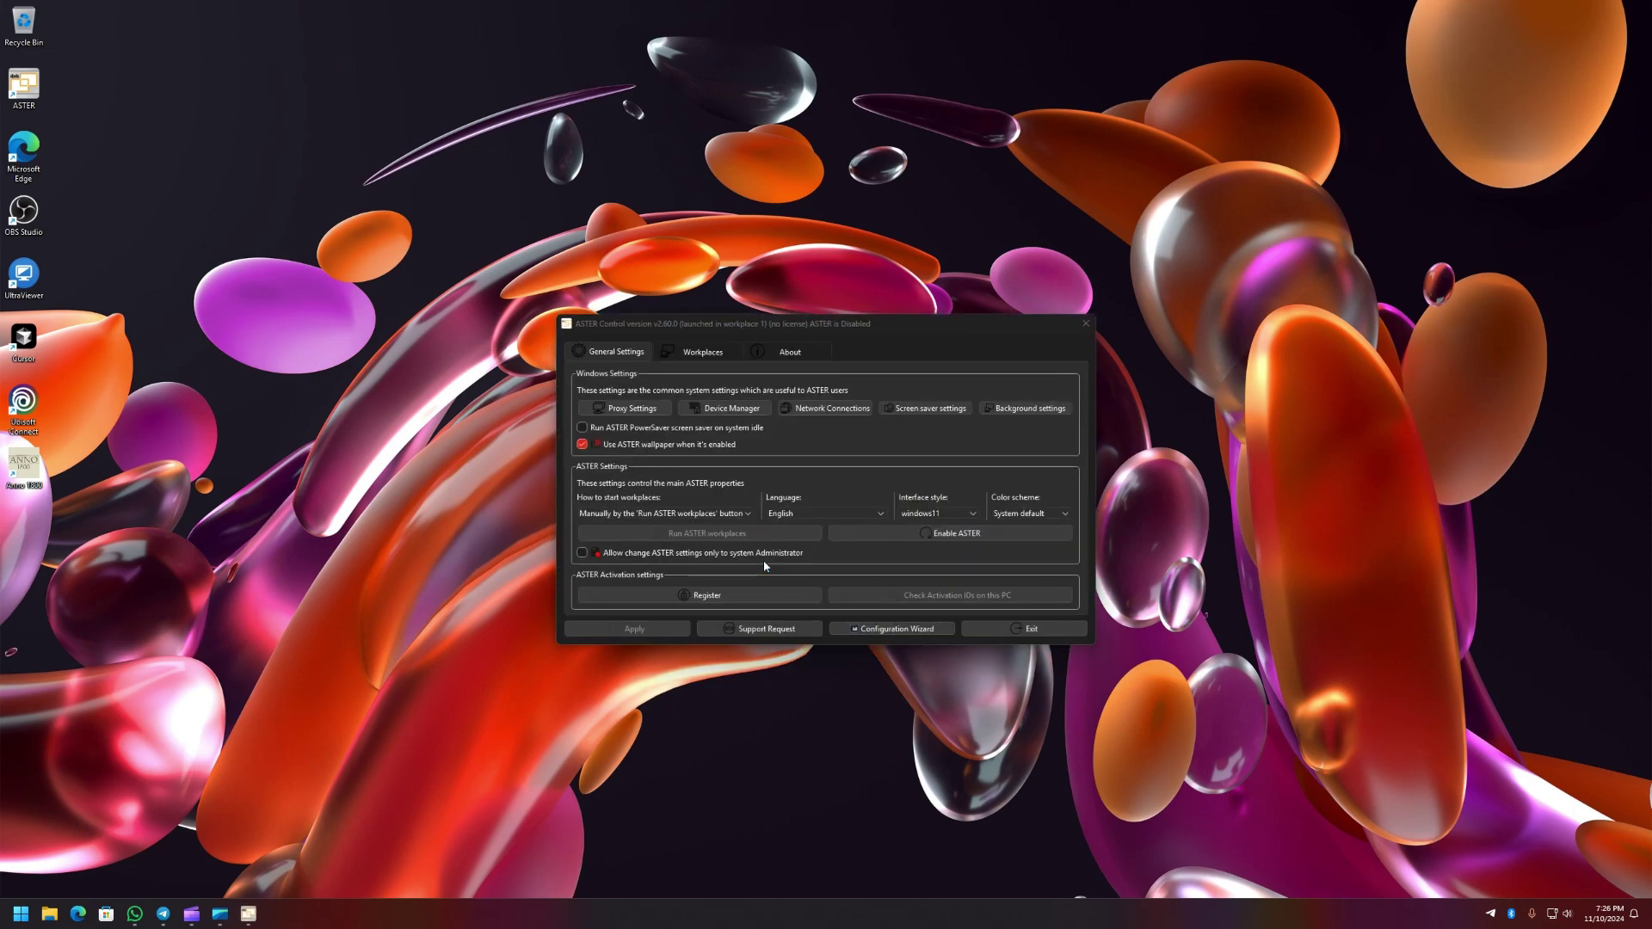
{"action": "left_click_drag", "start_coordinate": [751, 327], "coordinate": [675, 313]}
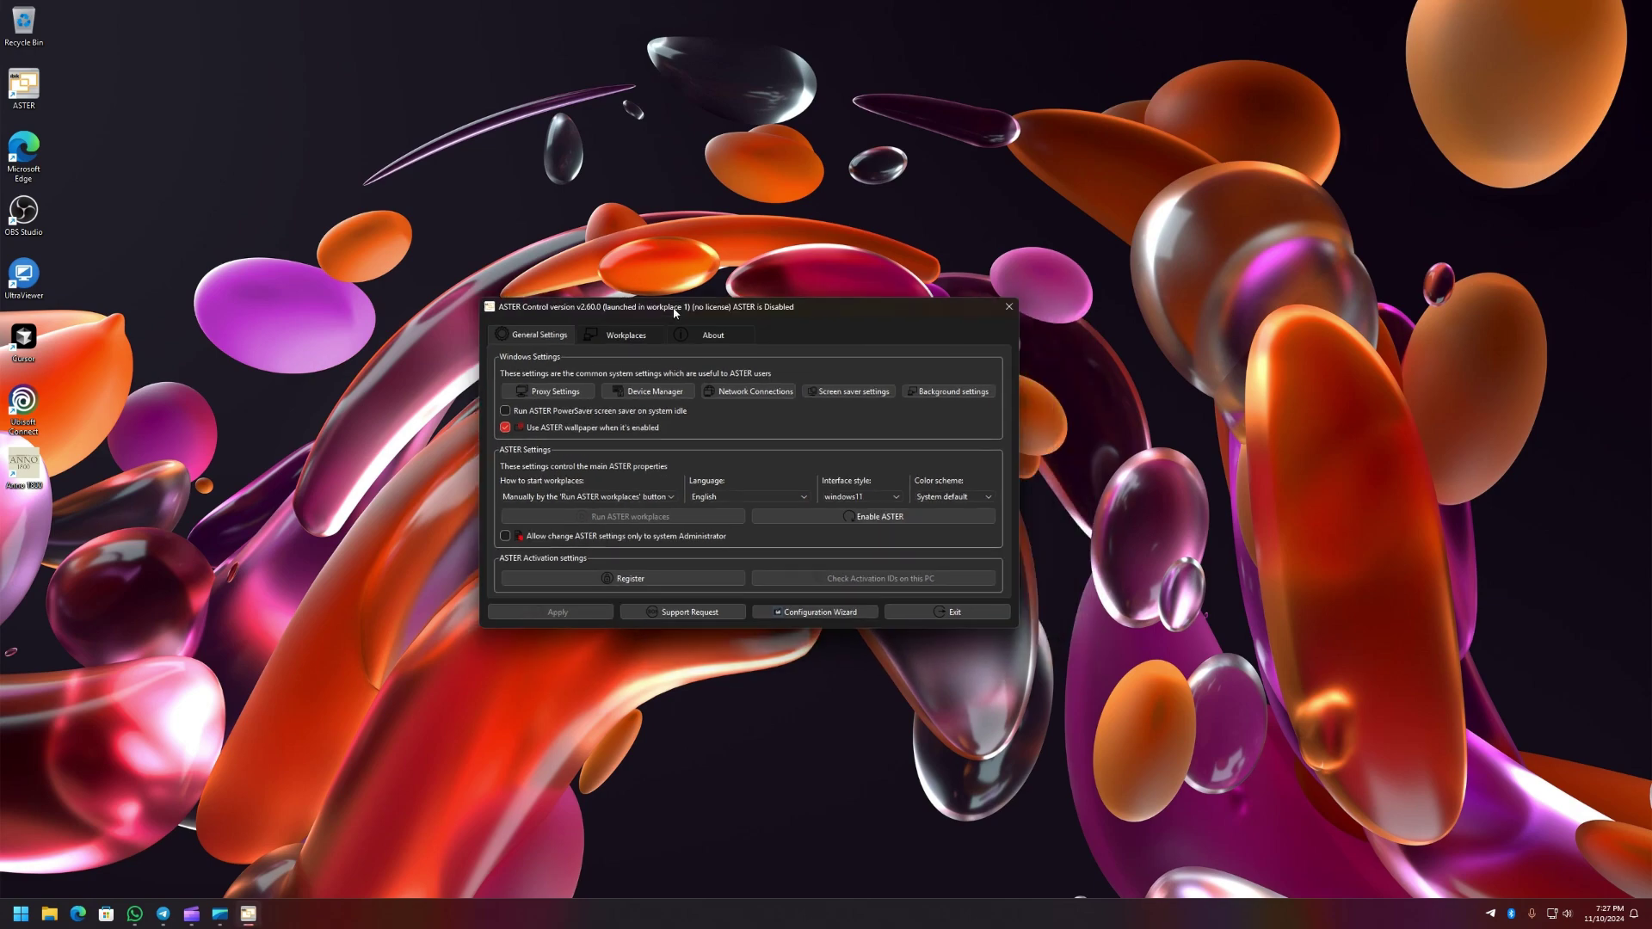
Step: Start the Configuration Wizard and assign monitor ASTER 1.1 to Workplace 1
{"action": "left_click", "coordinate": [813, 611]}
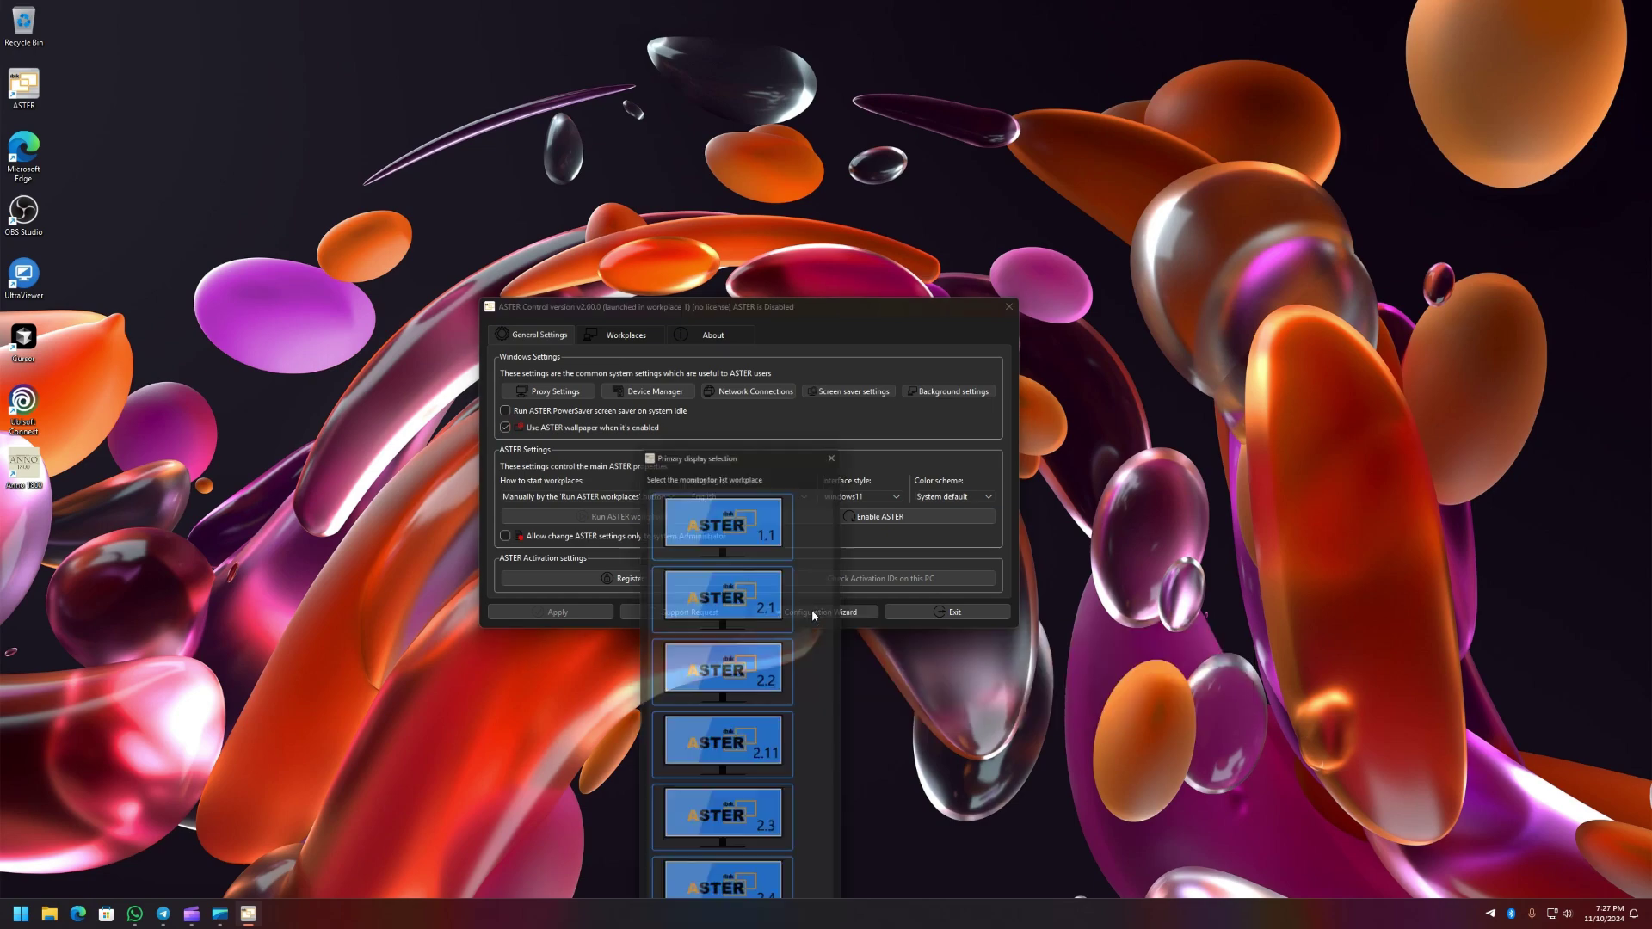
{"action": "left_click_drag", "start_coordinate": [766, 436], "coordinate": [649, 54]}
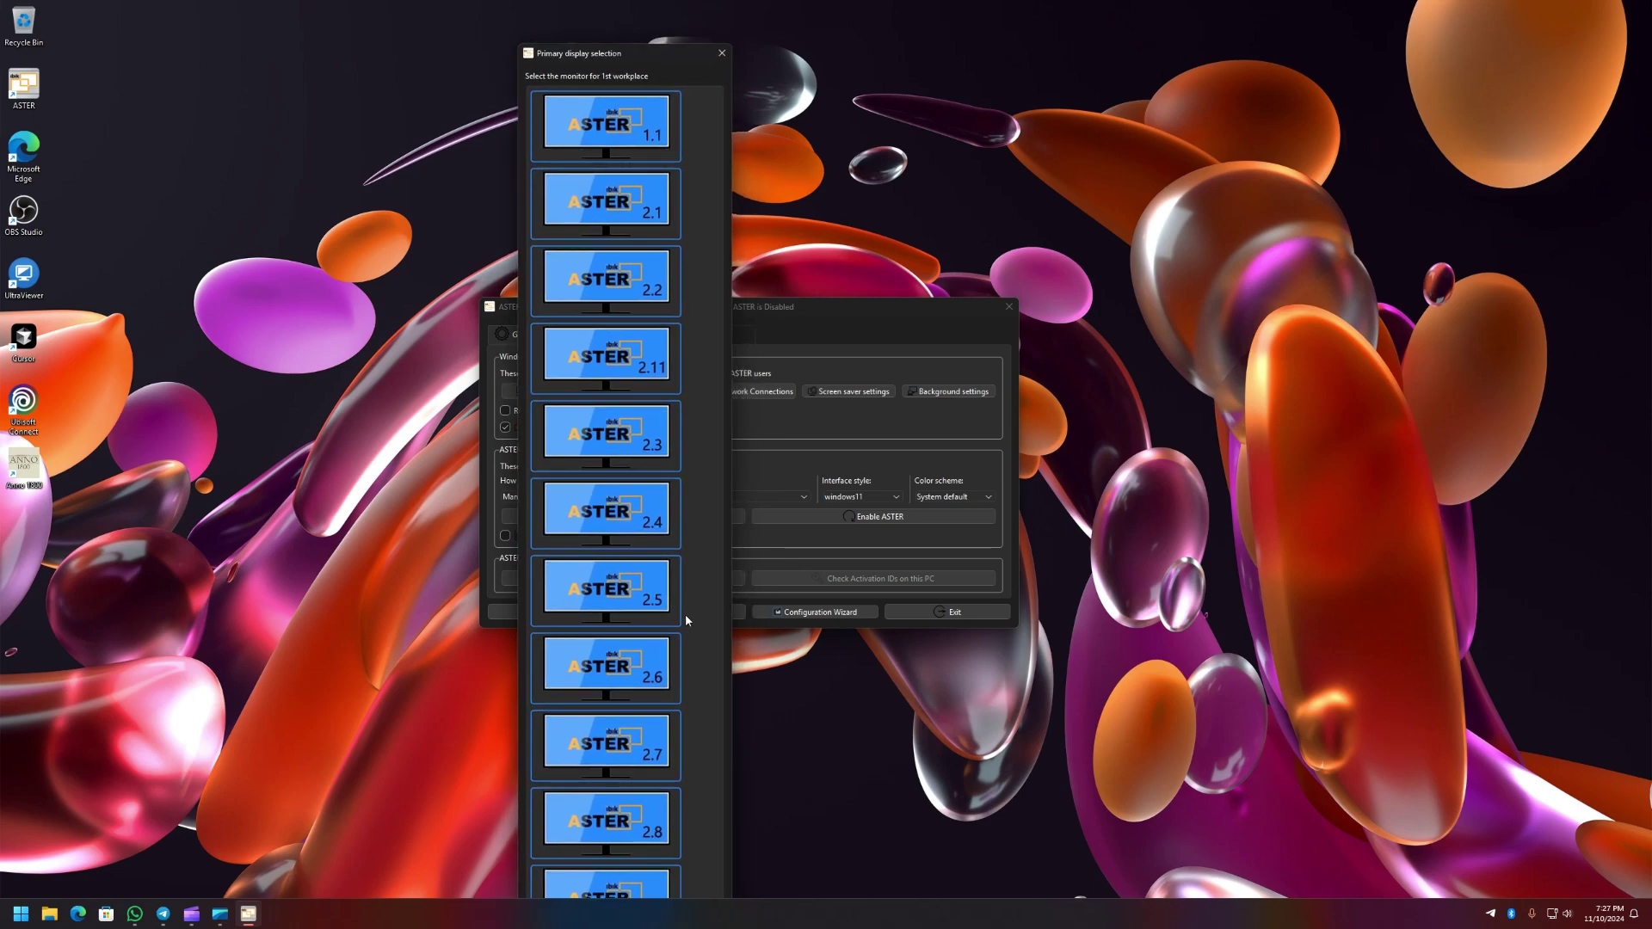
{"action": "left_click", "coordinate": [621, 129]}
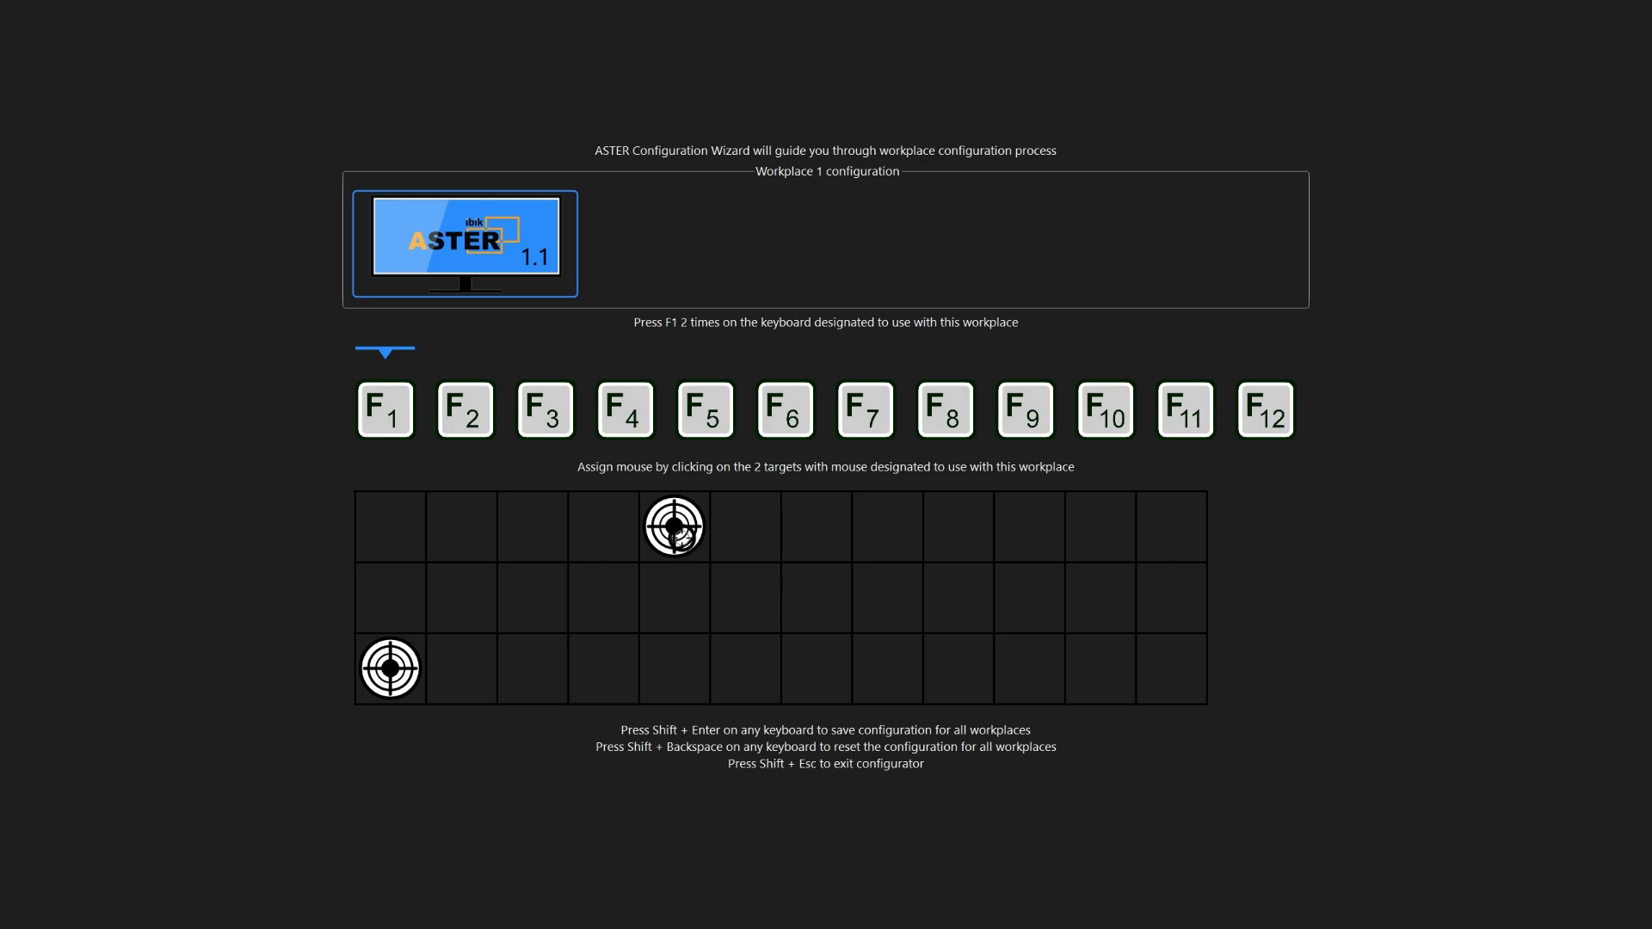
Step: Register the mouse on both targets and assign the keyboard to Workplace 1 with F1
{"action": "left_click", "coordinate": [390, 662]}
{"action": "left_click", "coordinate": [685, 538]}
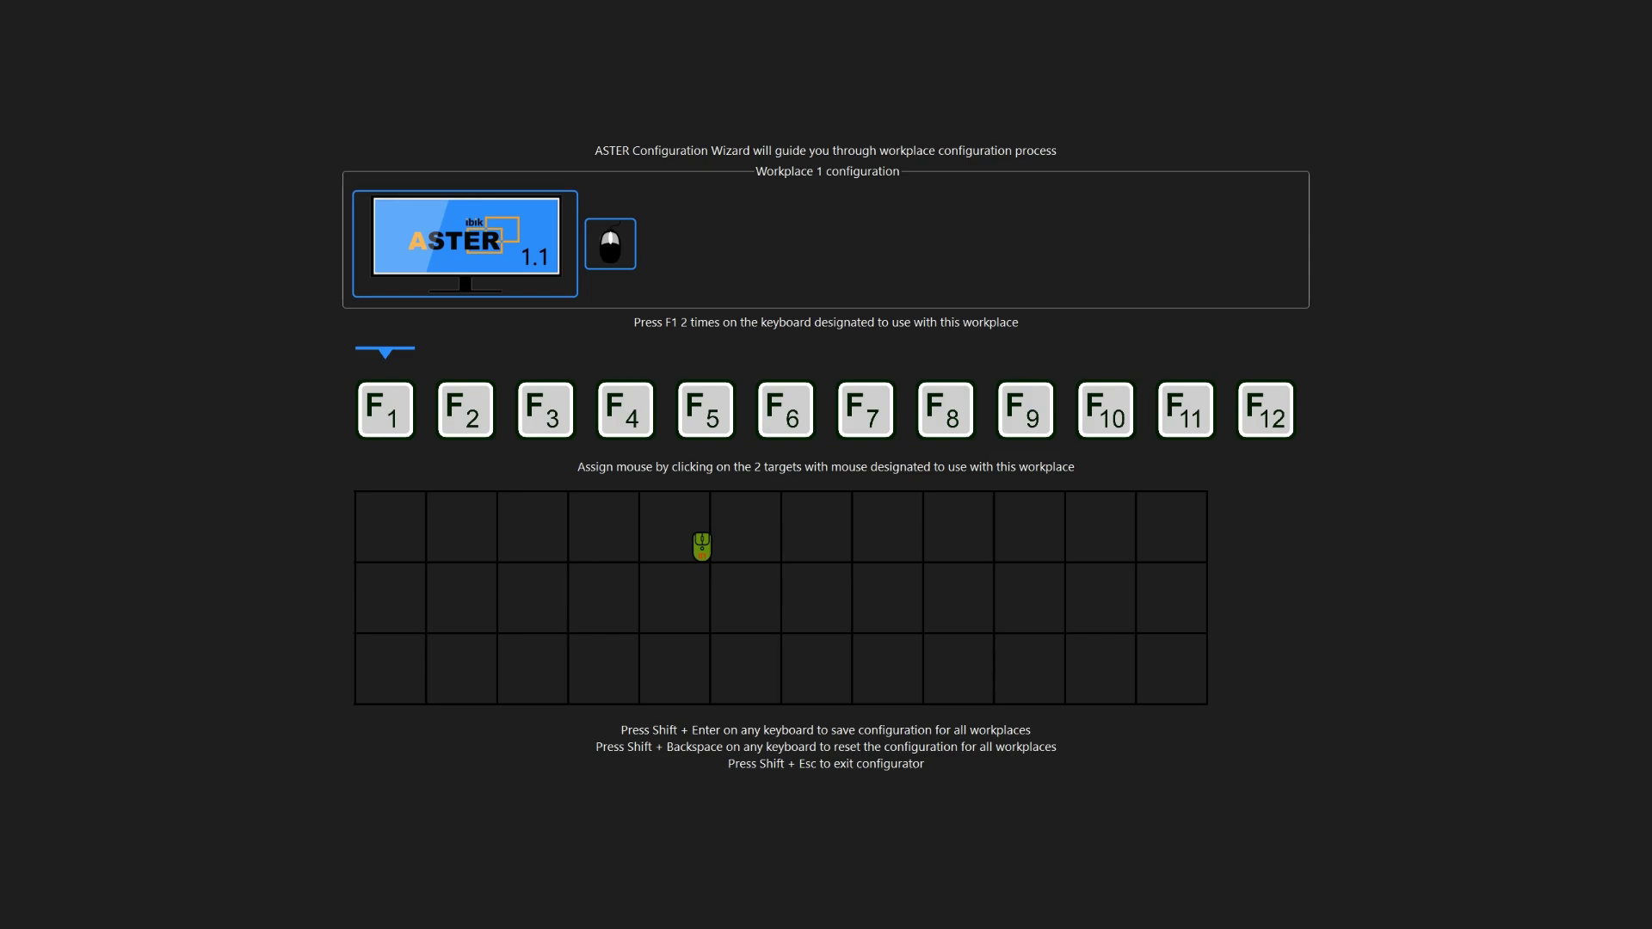
{"action": "key", "text": "F1"}
{"action": "key", "text": "F1"}
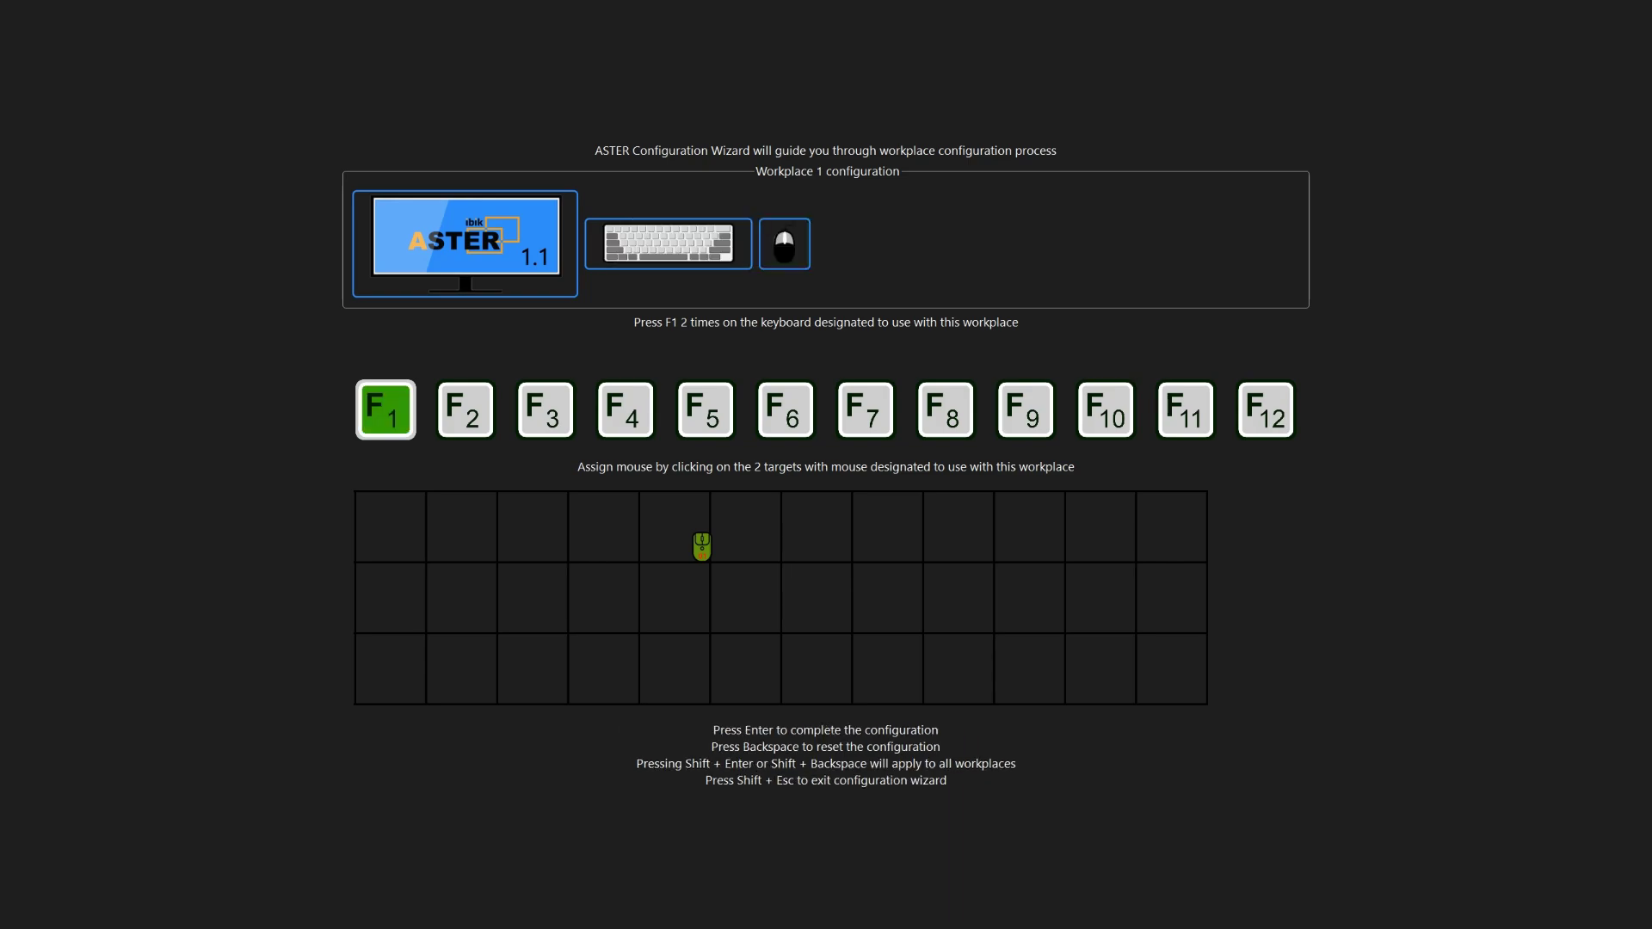
Step: Finish Workplace 1 setup, show the twelve-workplace overview, and select workplace 1's mouse
{"action": "key", "text": "shift+Escape"}
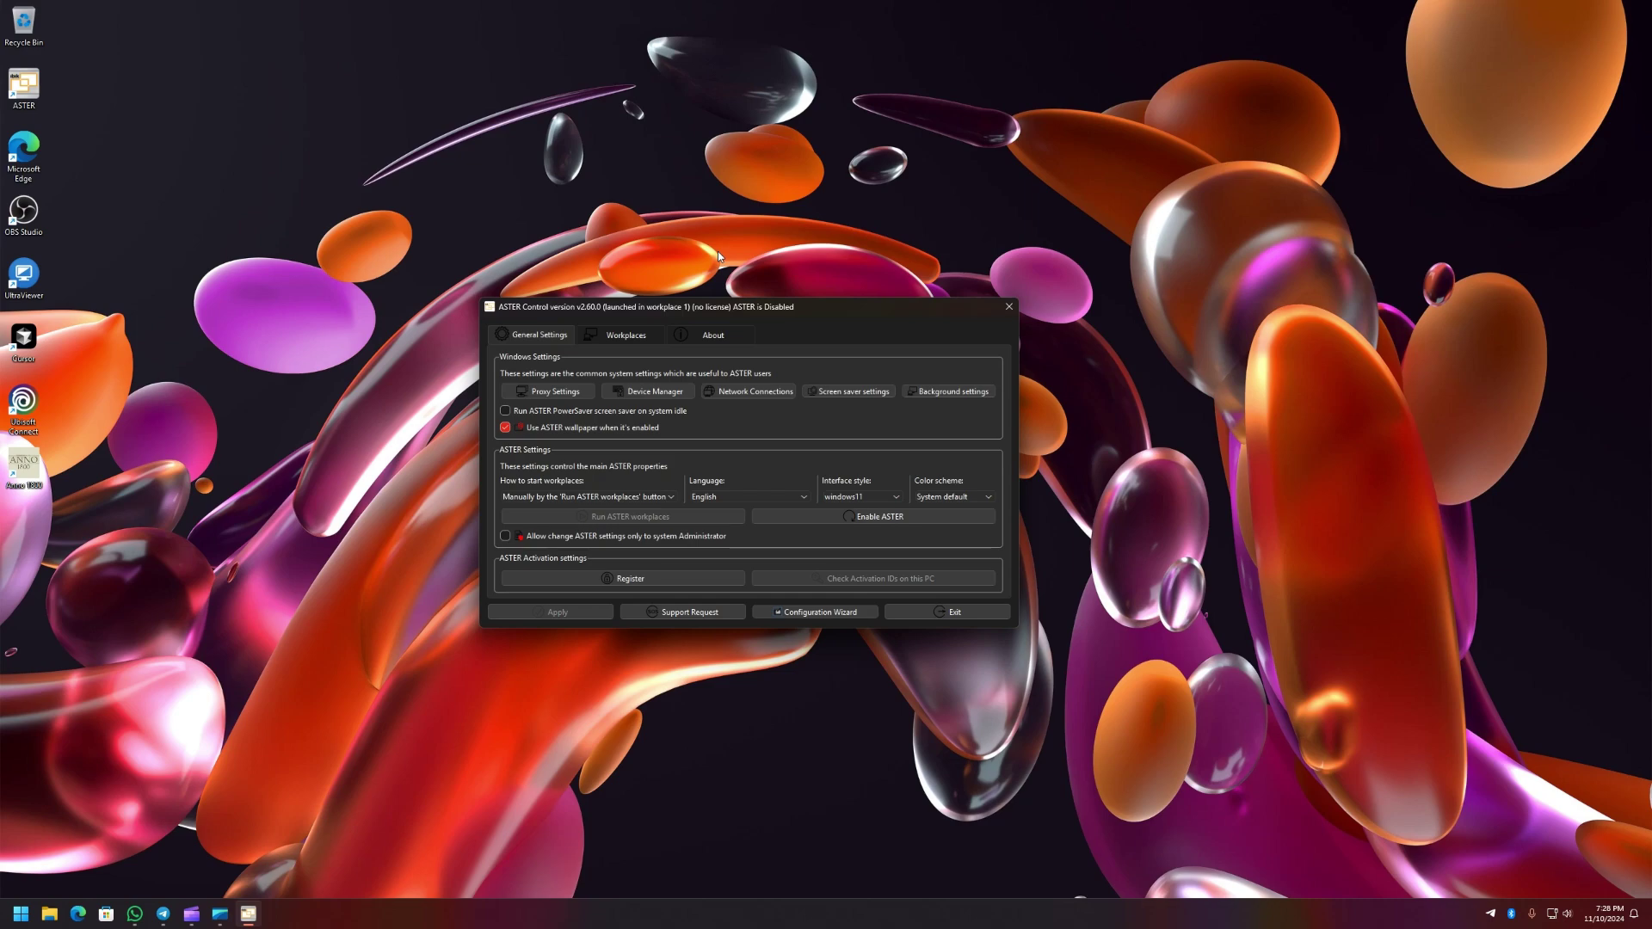
{"action": "left_click", "coordinate": [624, 342]}
{"action": "left_click_drag", "start_coordinate": [740, 311], "coordinate": [407, 179]}
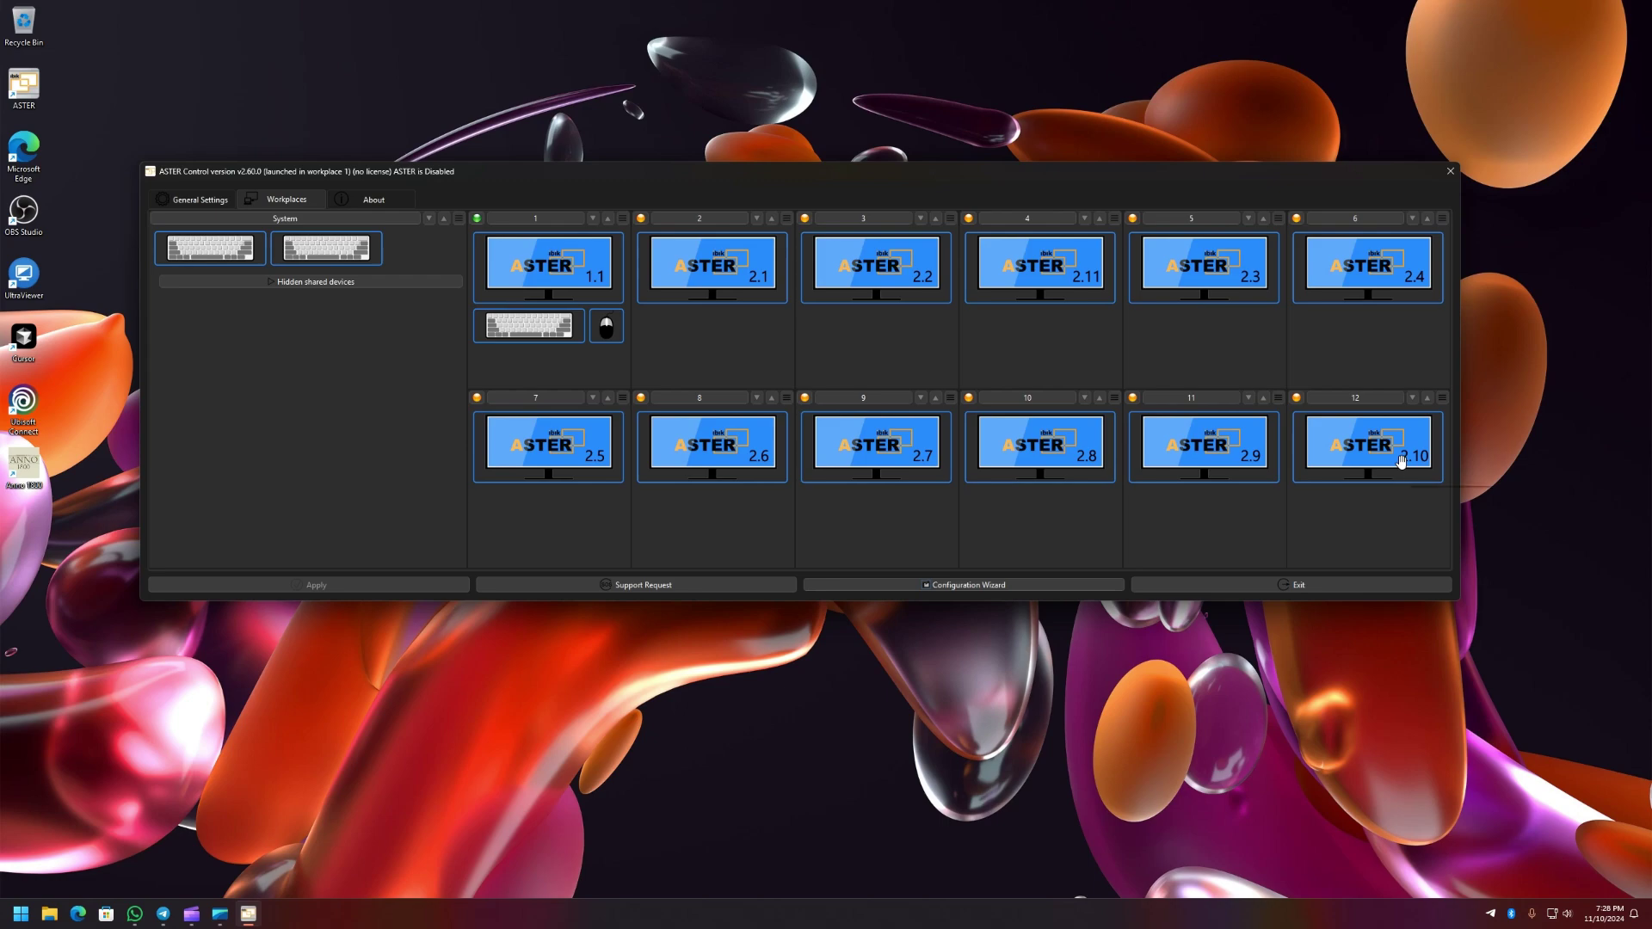
{"action": "mouse_move", "coordinate": [1400, 462]}
{"action": "left_click", "coordinate": [605, 326]}
{"action": "mouse_move", "coordinate": [531, 335]}
{"action": "left_click", "coordinate": [637, 585]}
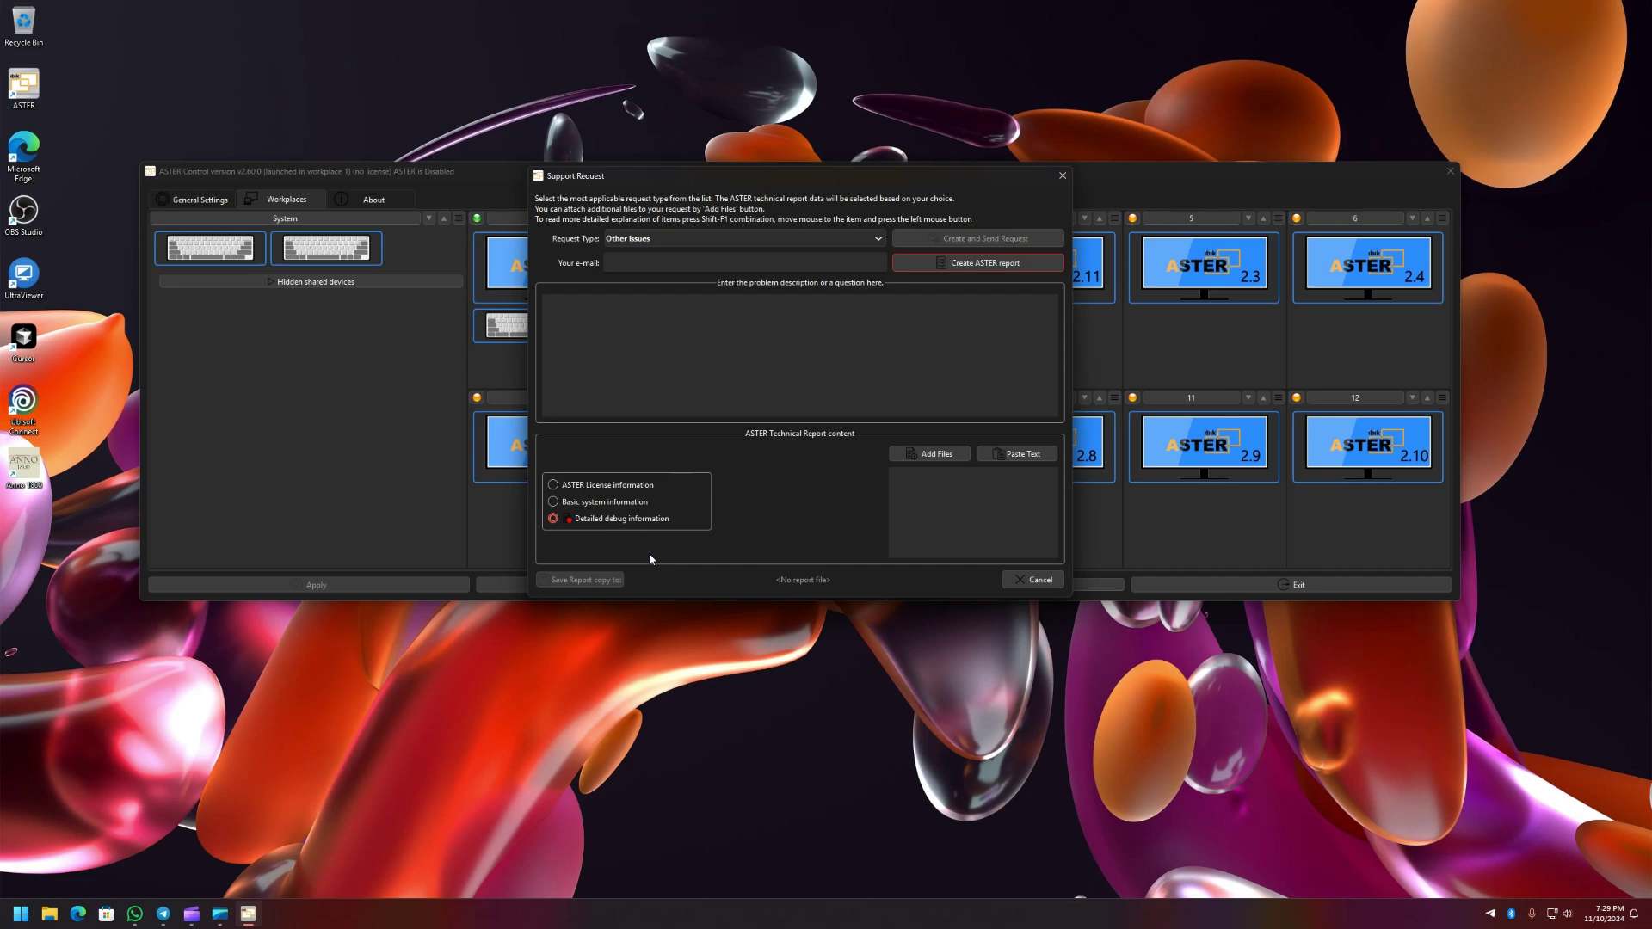
{"action": "left_click", "coordinate": [739, 240]}
{"action": "left_click", "coordinate": [669, 265]}
{"action": "left_click", "coordinate": [669, 240]}
{"action": "left_click", "coordinate": [667, 278]}
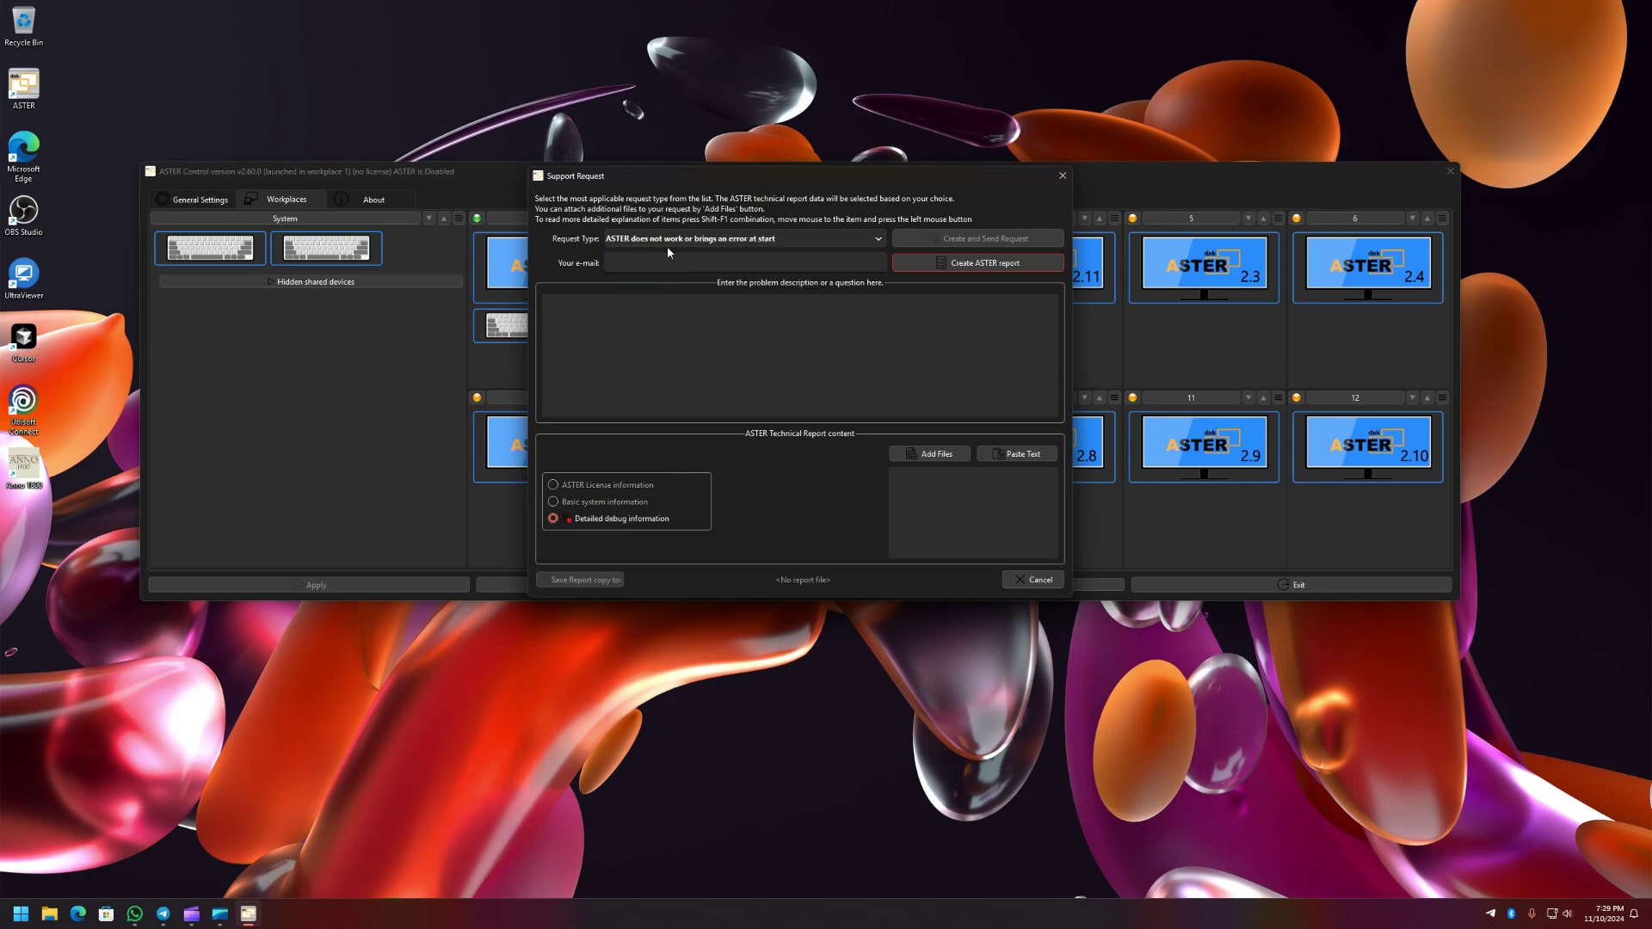
{"action": "left_click", "coordinate": [667, 241]}
{"action": "left_click", "coordinate": [662, 393]}
{"action": "left_click", "coordinate": [661, 241]}
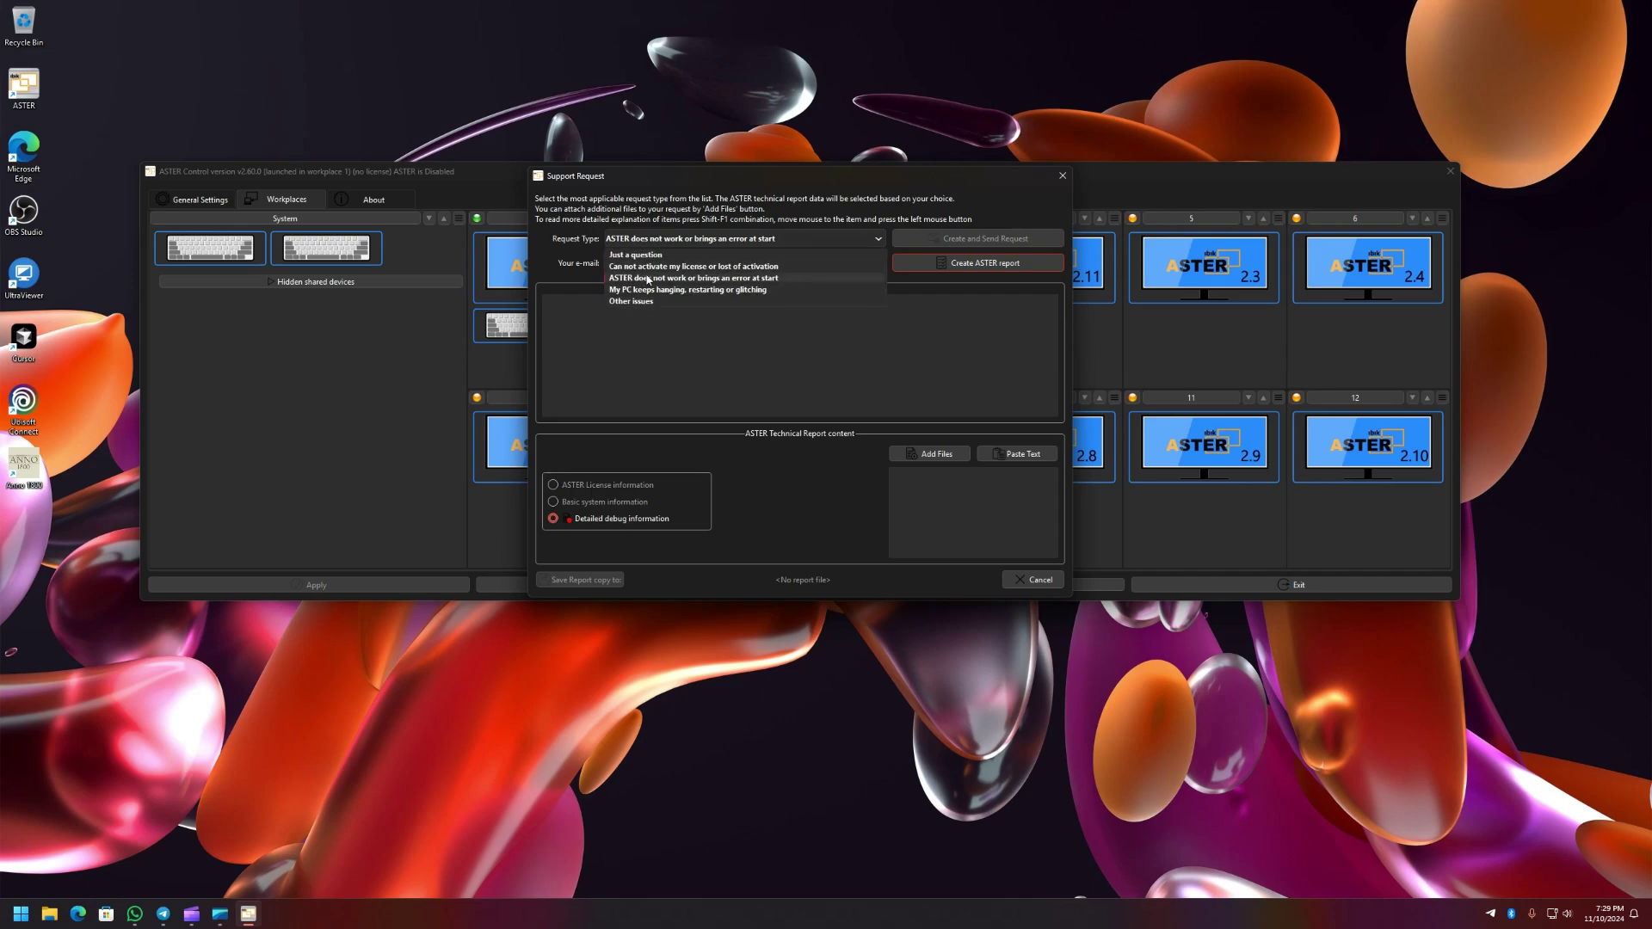
{"action": "left_click", "coordinate": [649, 279]}
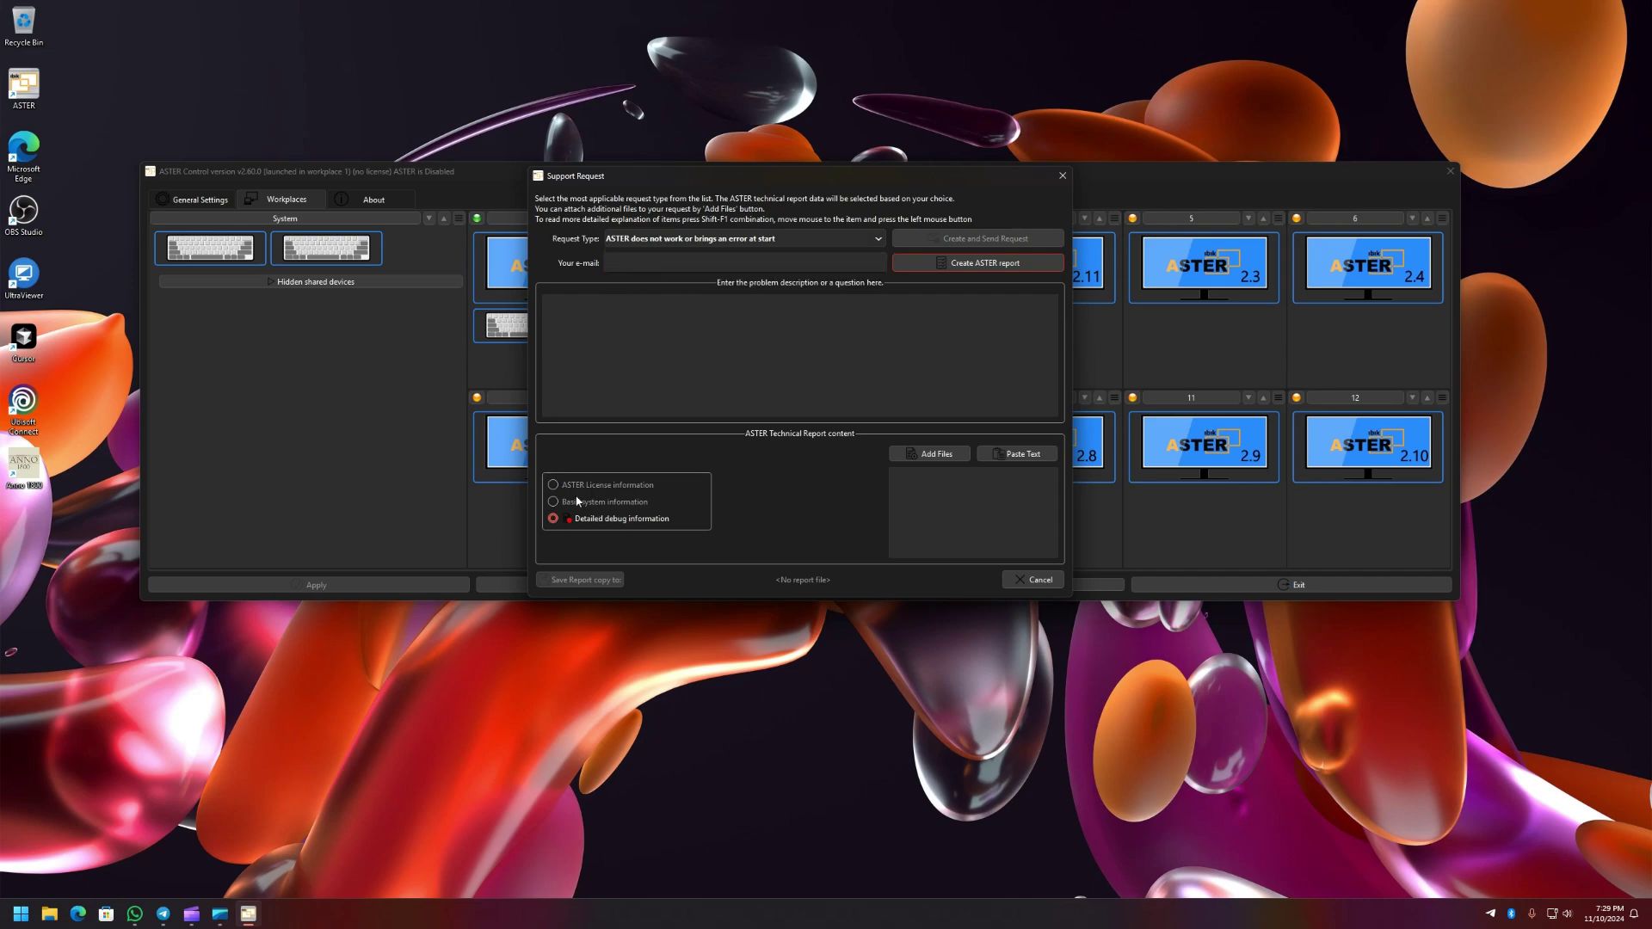
{"action": "left_click", "coordinate": [670, 241]}
{"action": "left_click", "coordinate": [655, 299]}
{"action": "left_click", "coordinate": [688, 244]}
{"action": "left_click", "coordinate": [669, 314]}
{"action": "left_click", "coordinate": [599, 488]}
{"action": "left_click", "coordinate": [593, 519]}
{"action": "left_click", "coordinate": [594, 487]}
{"action": "left_click", "coordinate": [592, 504]}
{"action": "left_click", "coordinate": [598, 518]}
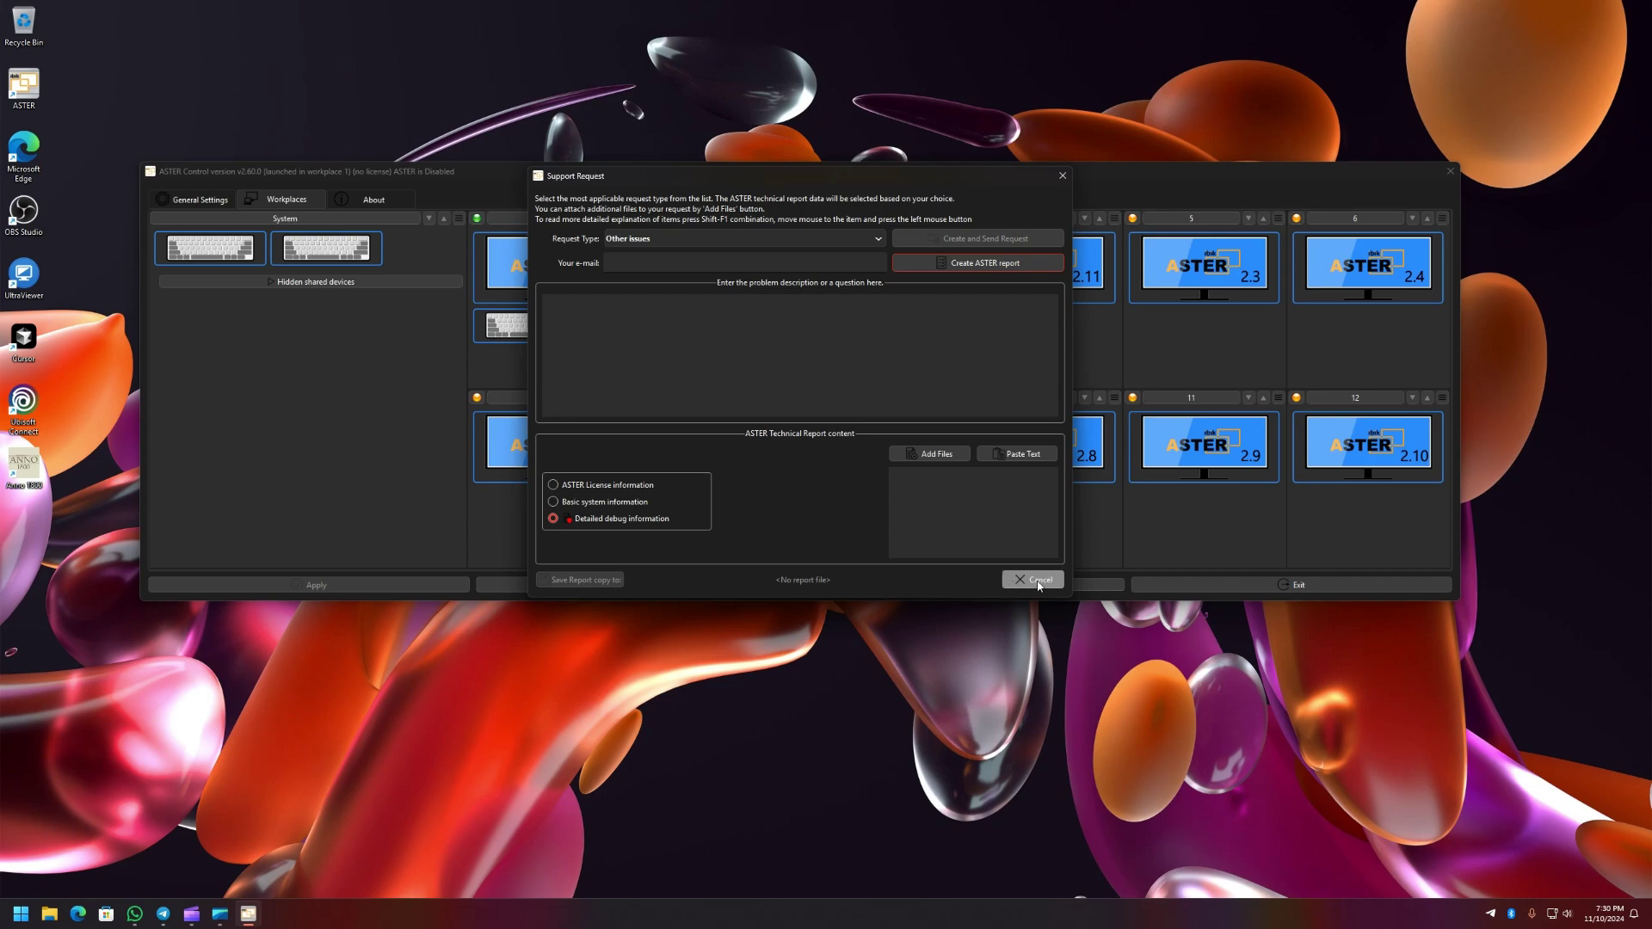
{"action": "left_click", "coordinate": [1062, 177]}
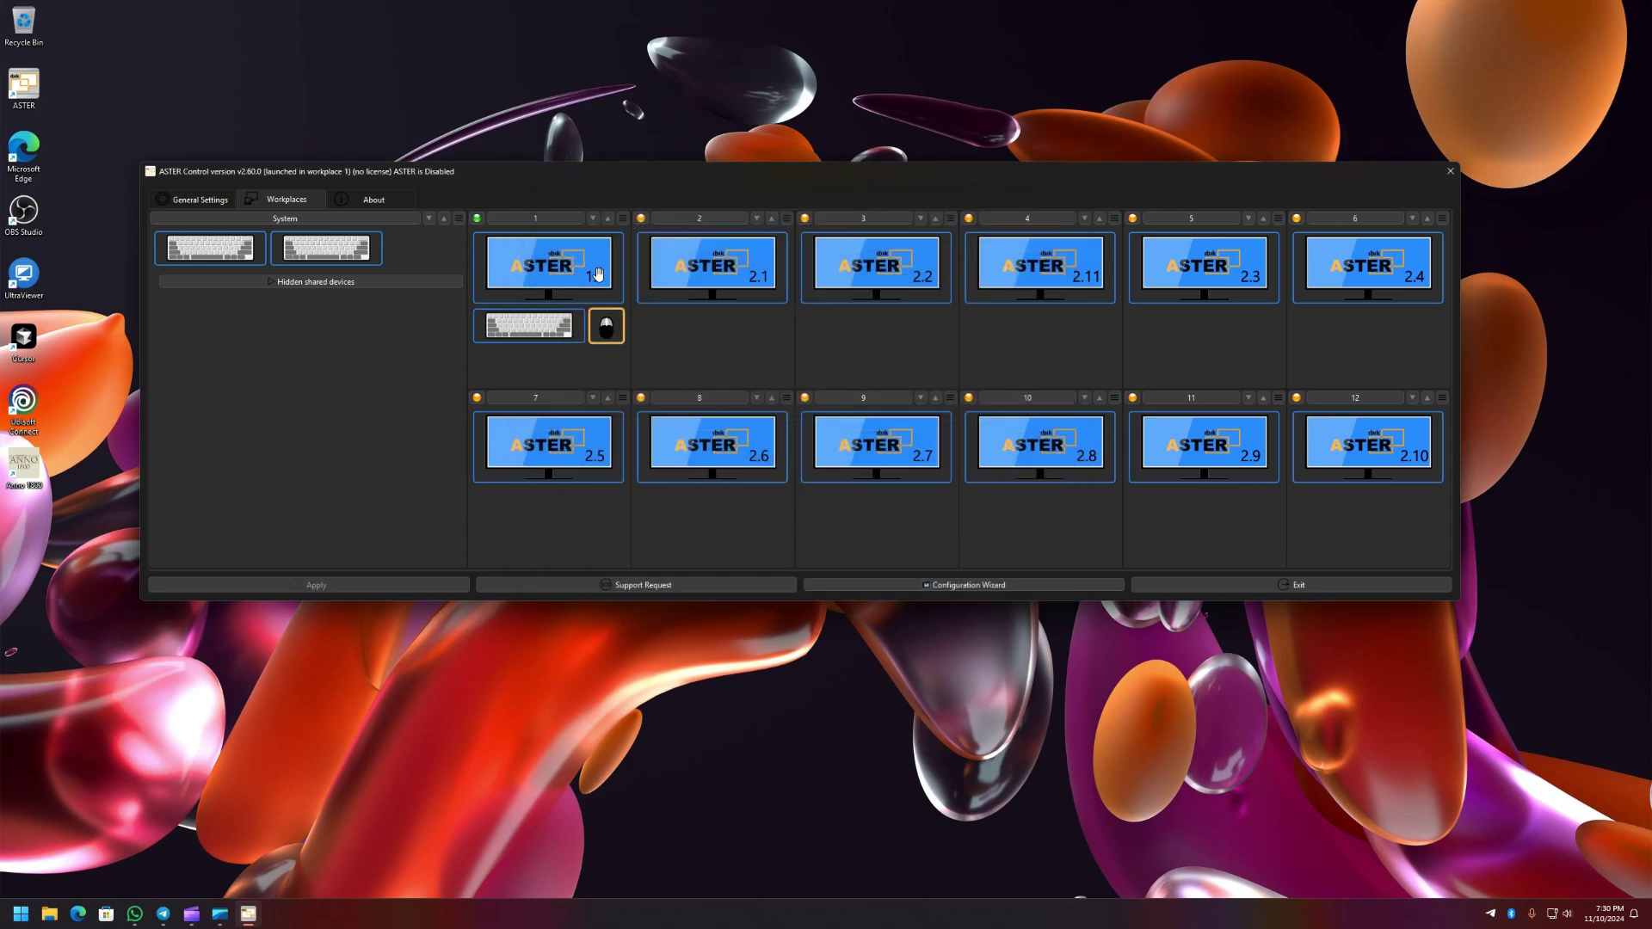
{"action": "left_click", "coordinate": [475, 219]}
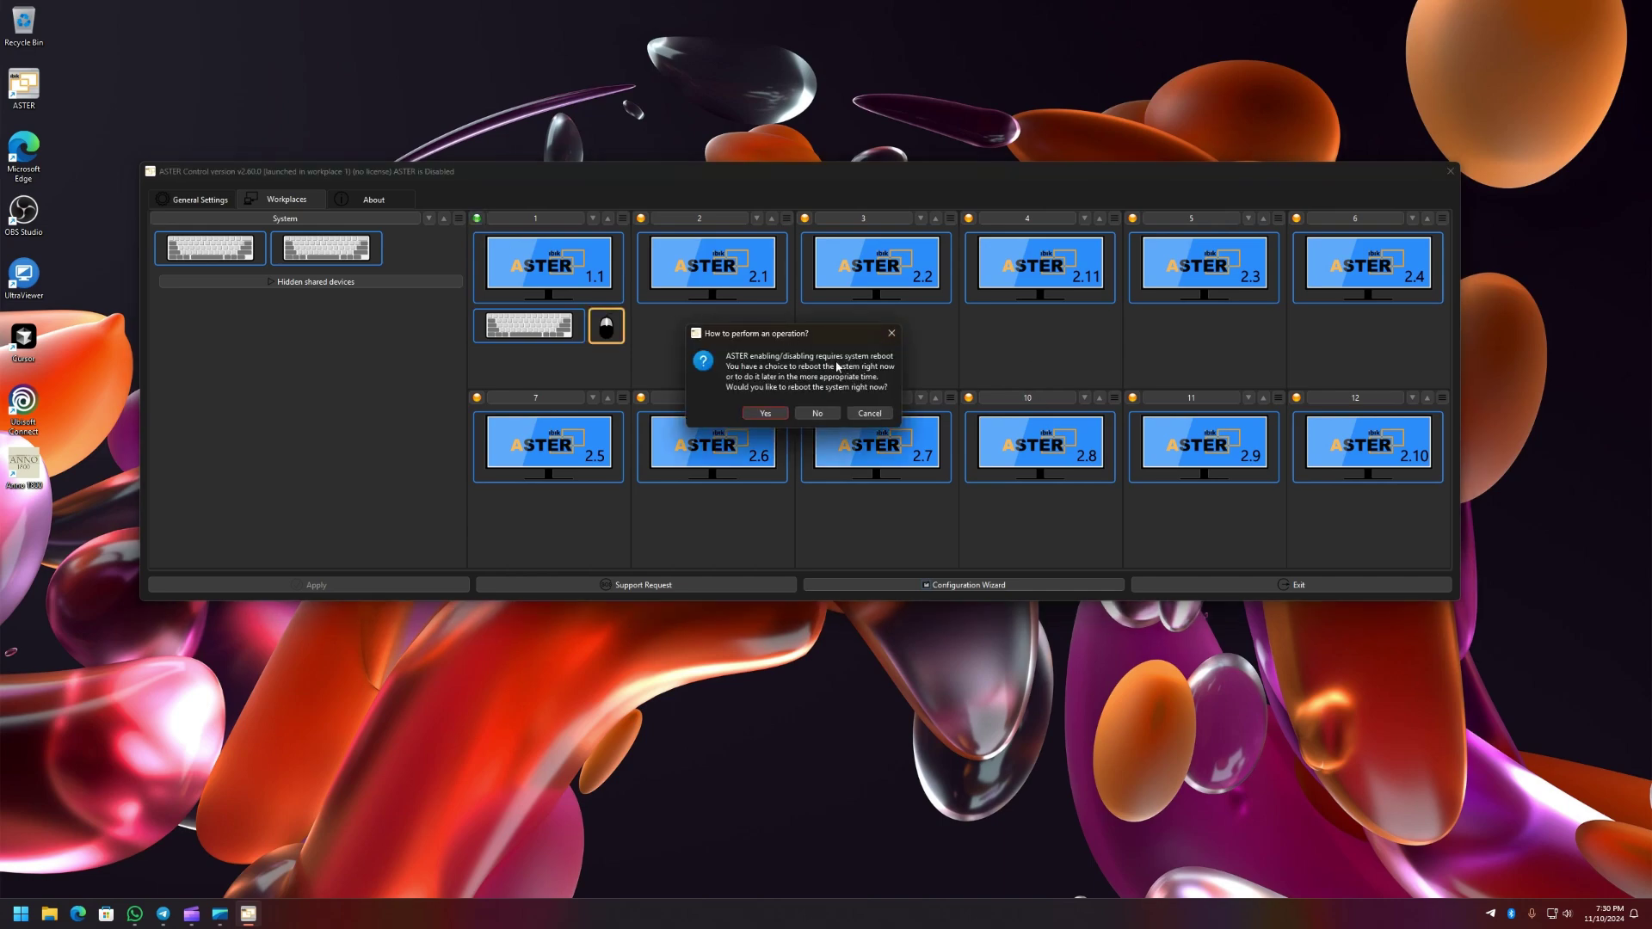
{"action": "left_click", "coordinate": [869, 414]}
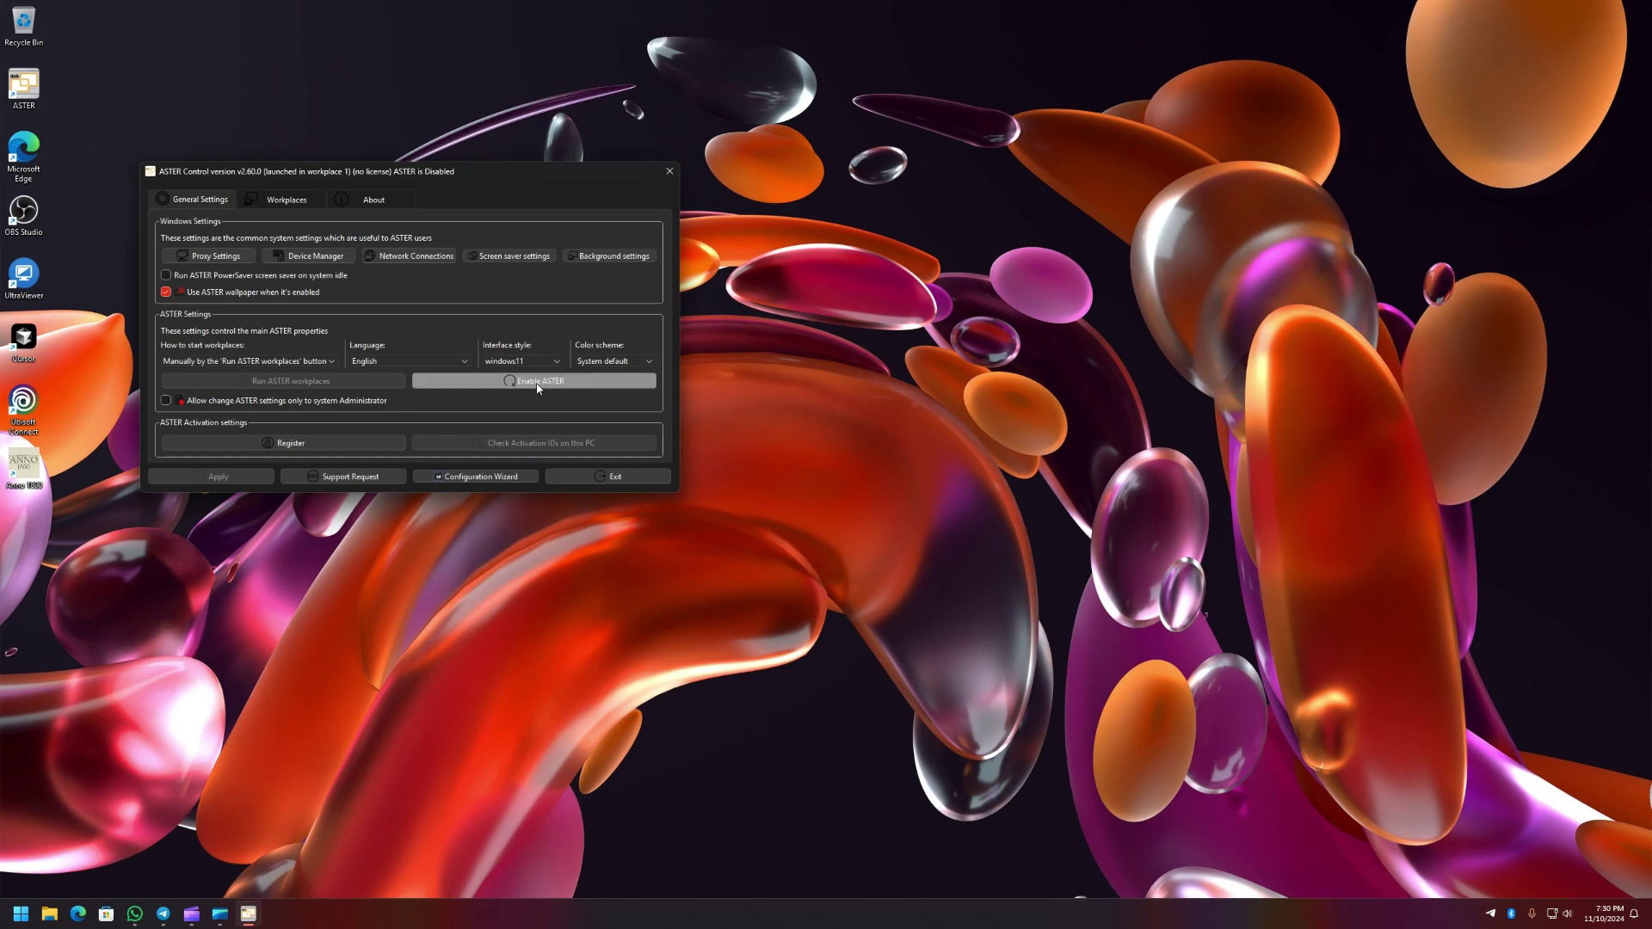
{"action": "left_click", "coordinate": [286, 200]}
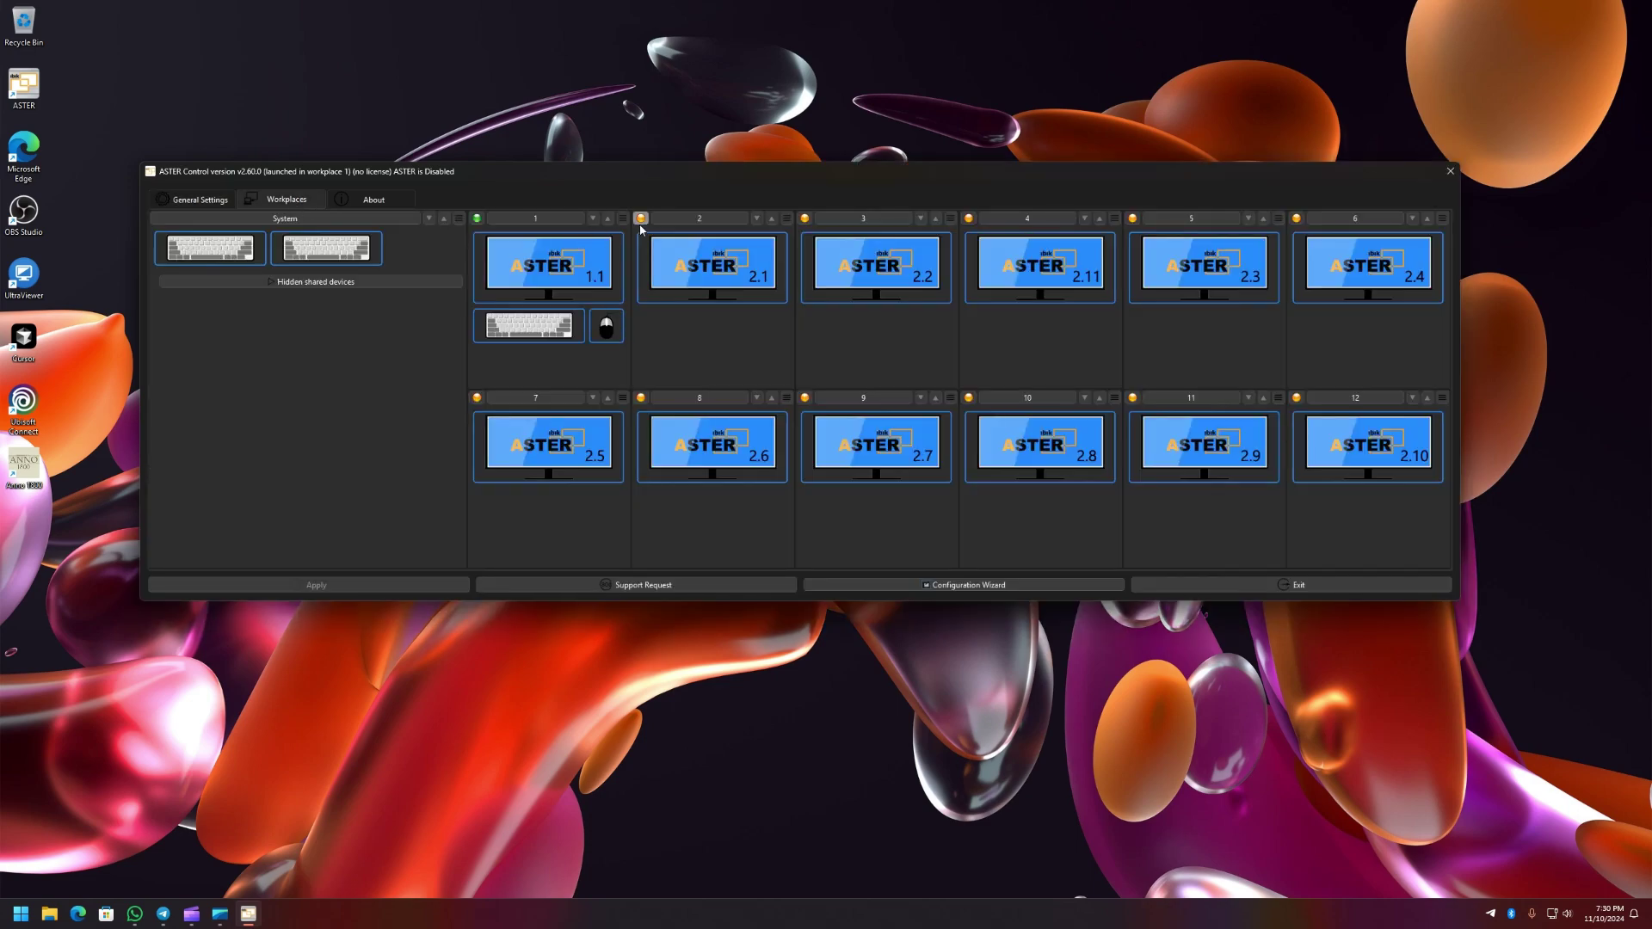
Step: Attempt to start a workplace and dismiss the 'Please enable ASTER' error
{"action": "mouse_move", "coordinate": [641, 222]}
{"action": "mouse_move", "coordinate": [798, 343]}
{"action": "left_click", "coordinate": [607, 326]}
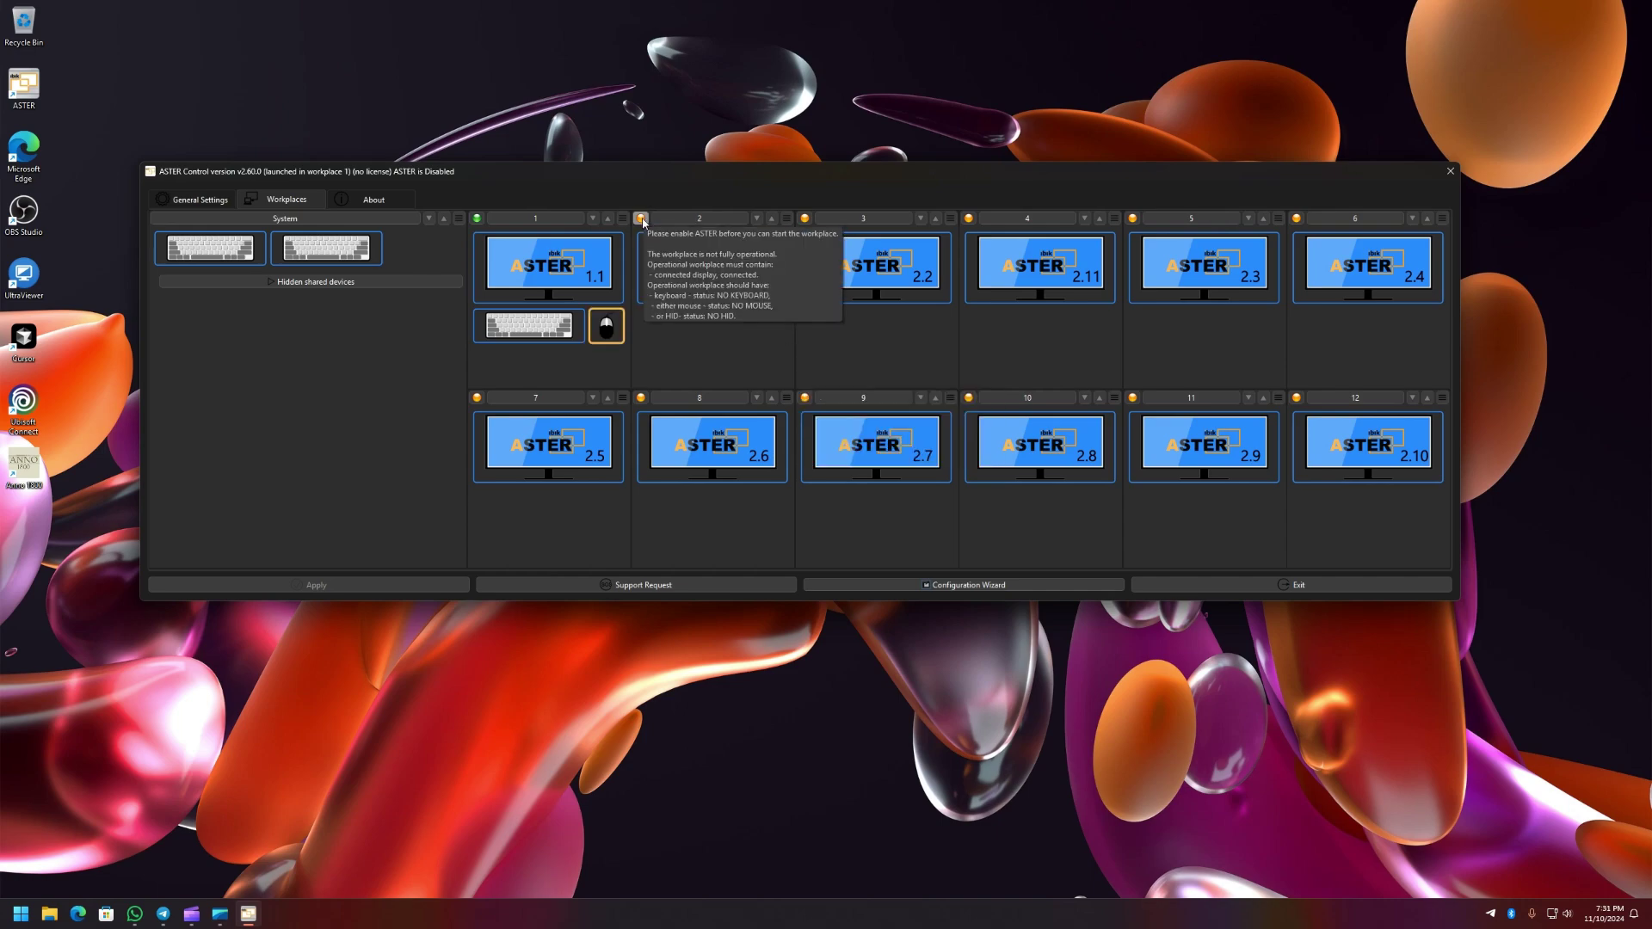
{"action": "mouse_move", "coordinate": [1298, 399]}
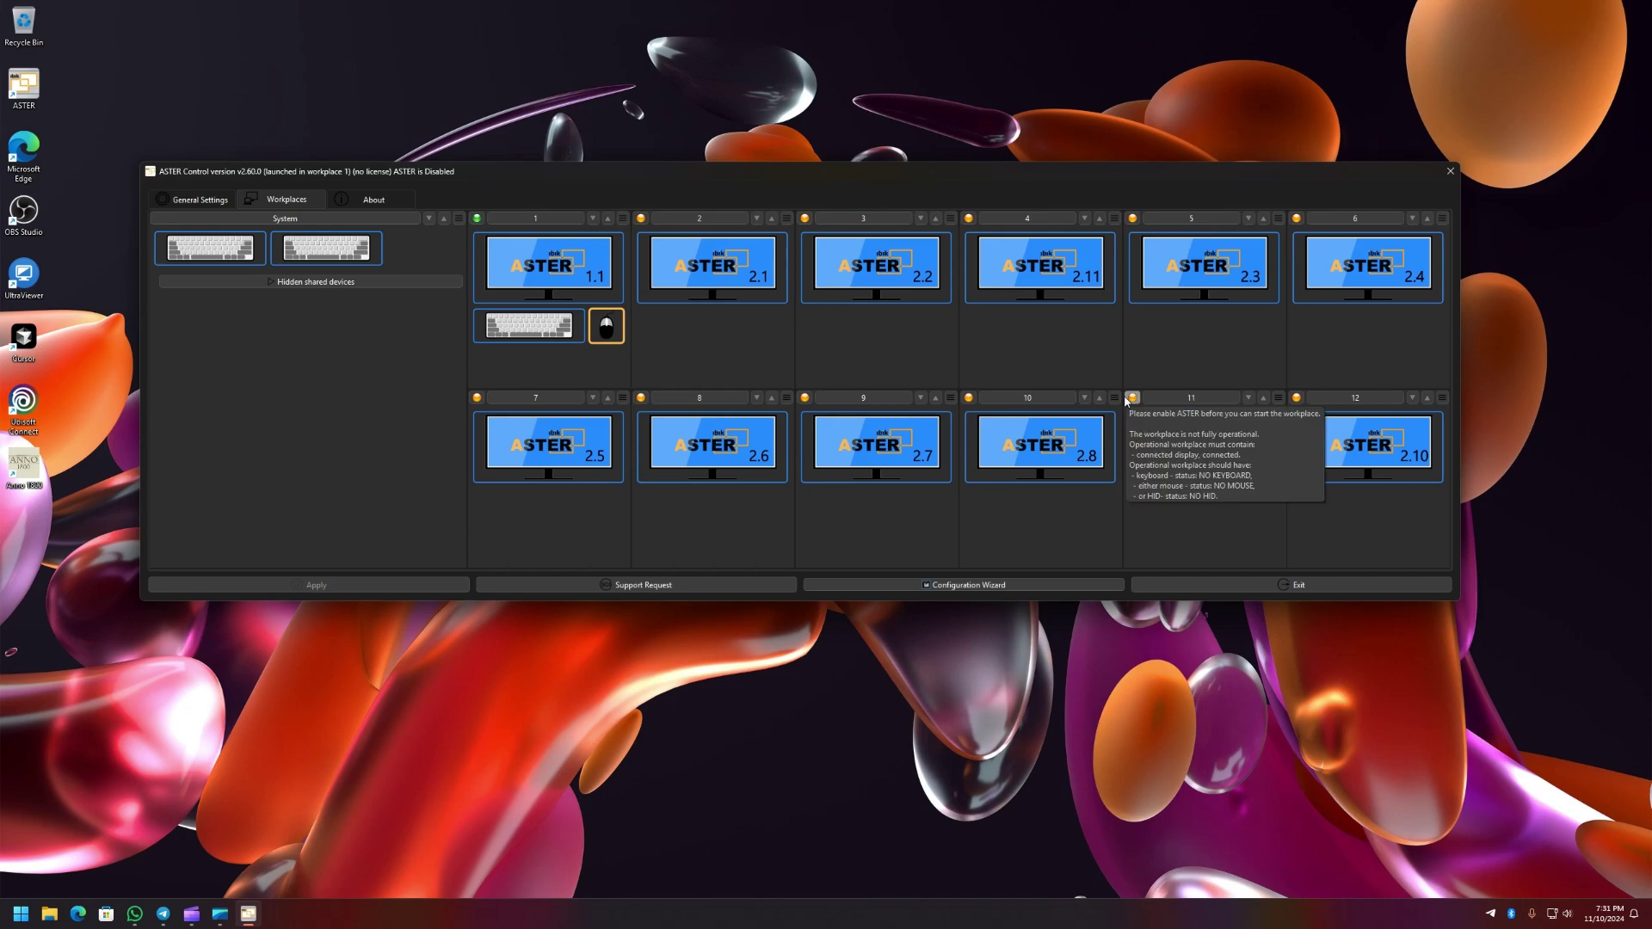
{"action": "mouse_move", "coordinate": [969, 398]}
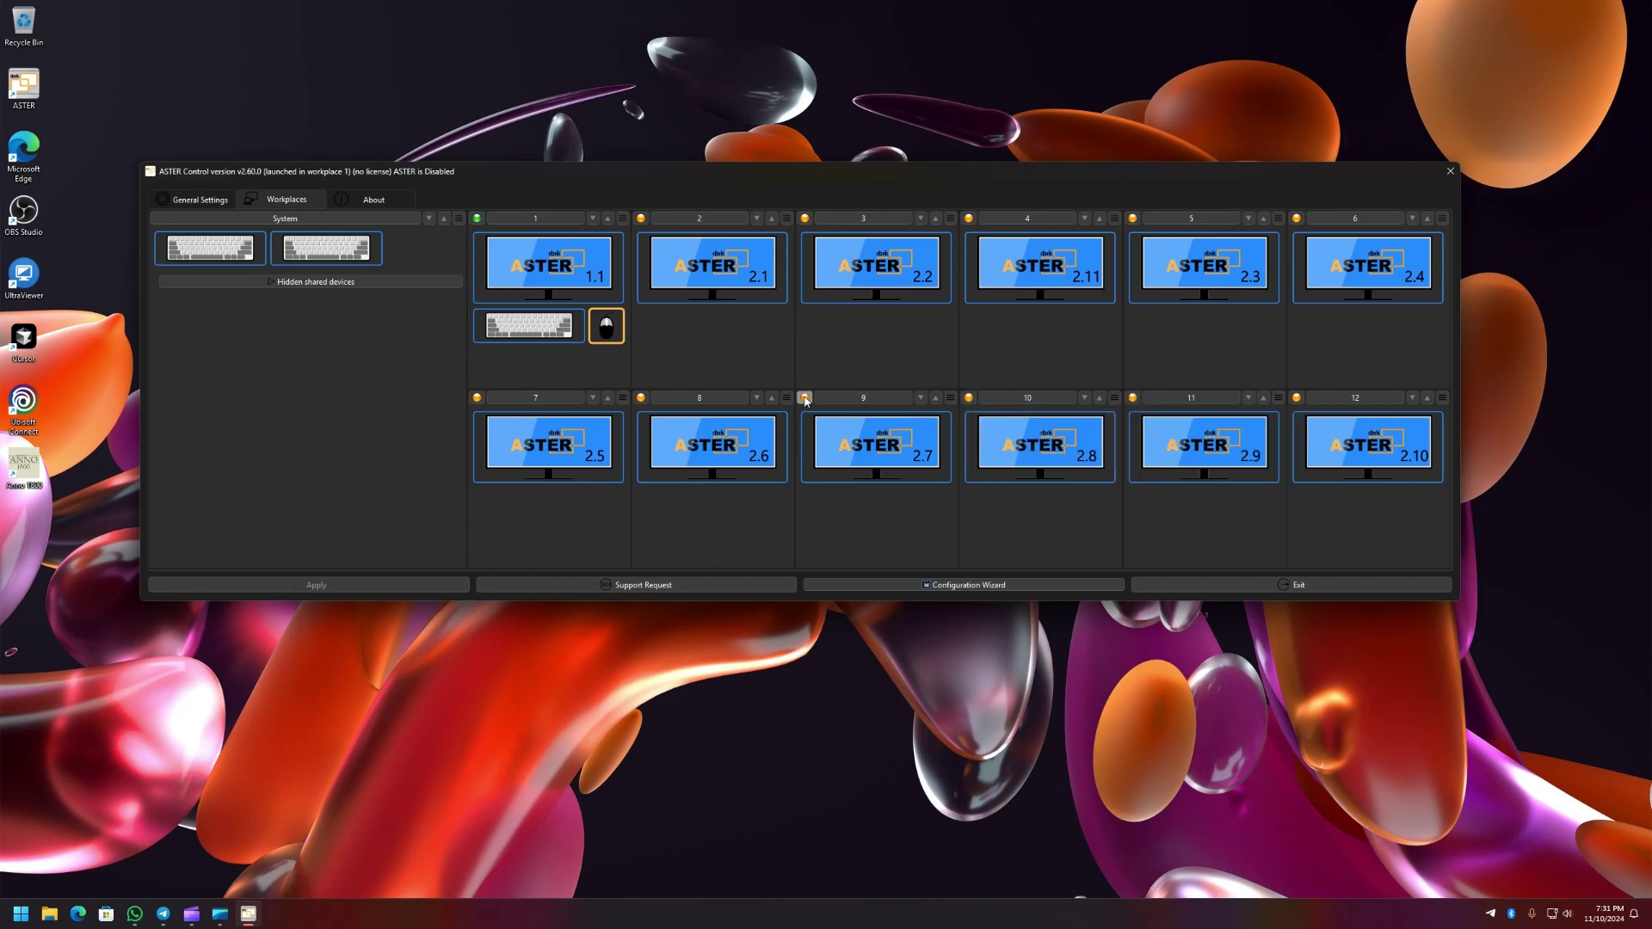
{"action": "left_click", "coordinate": [757, 394]}
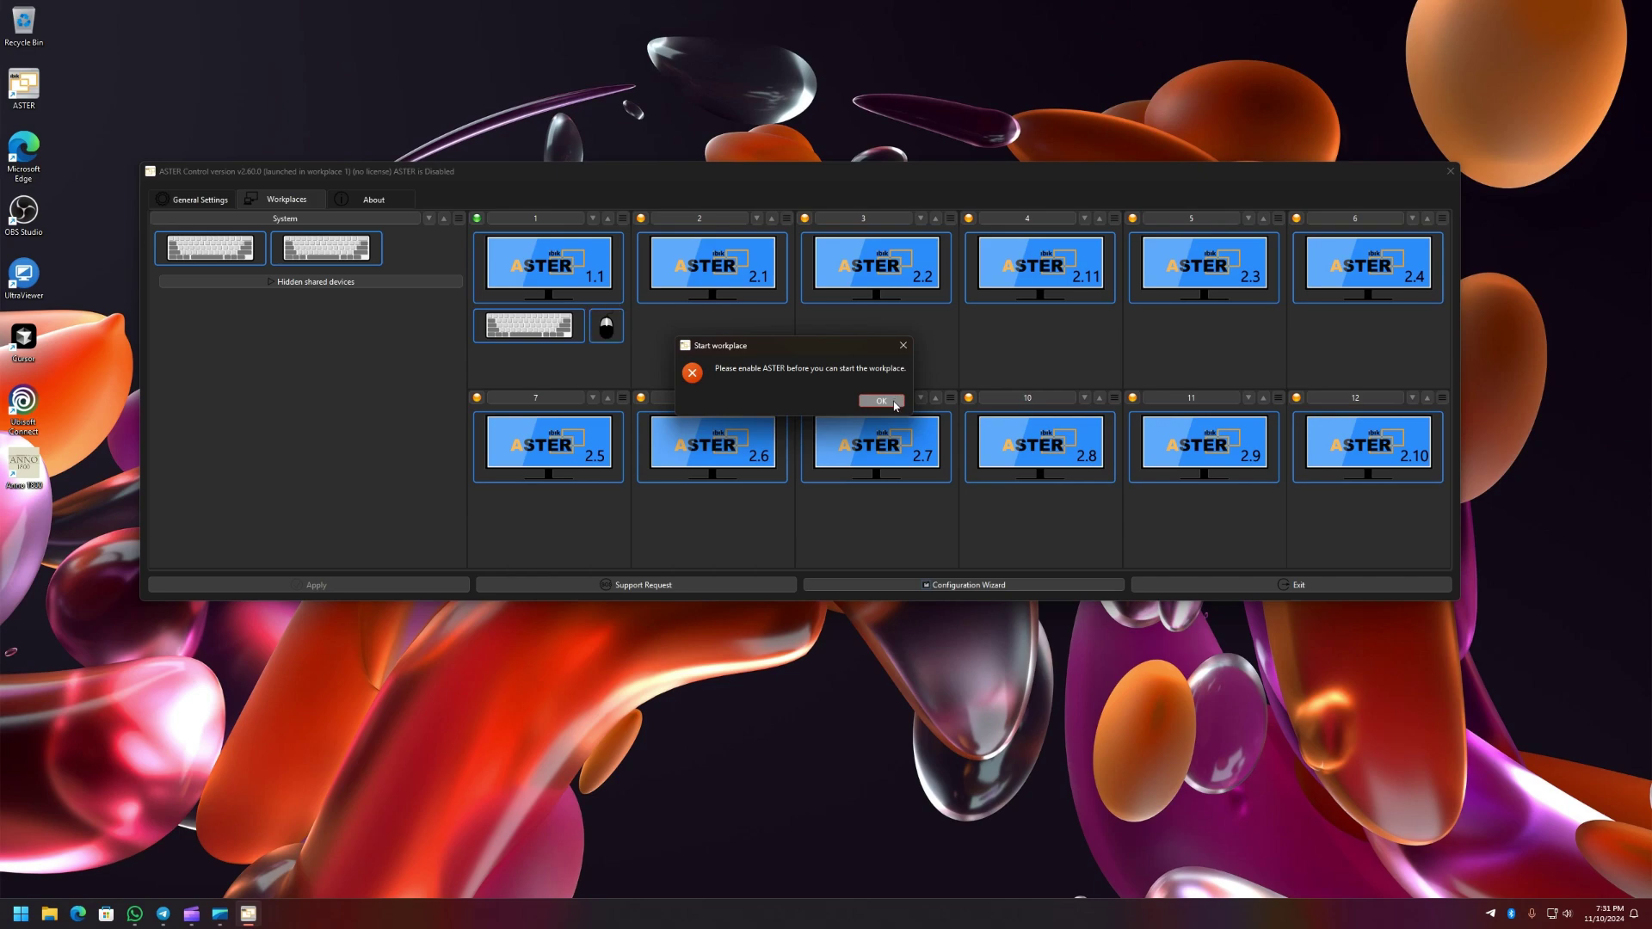
{"action": "left_click", "coordinate": [881, 401]}
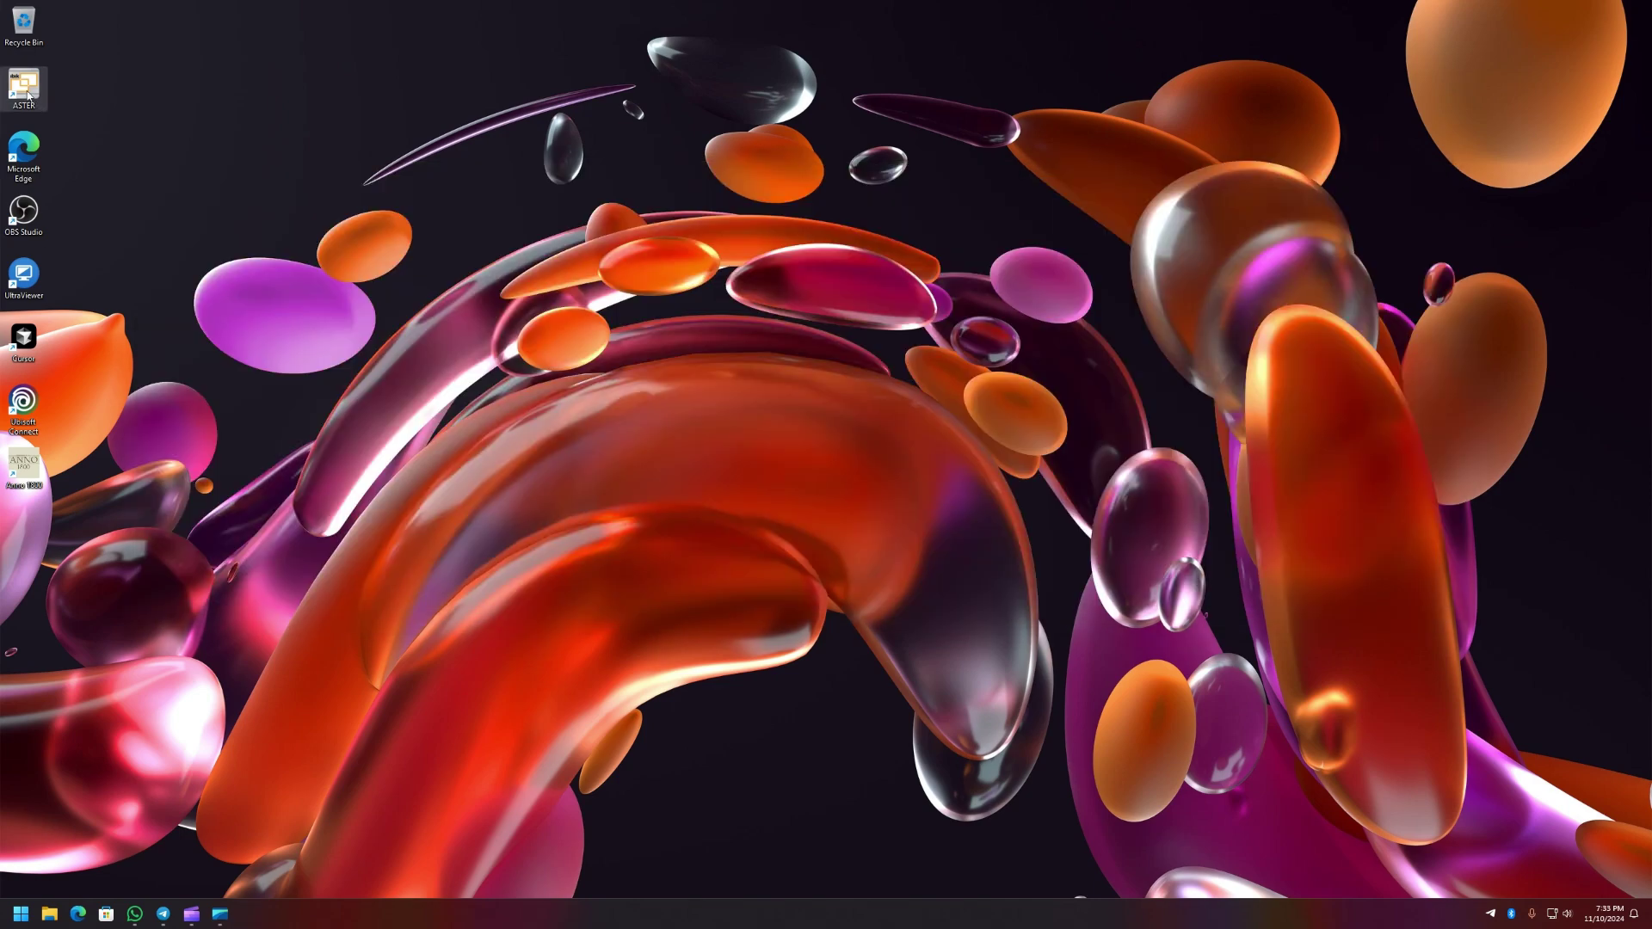
Step: Open the ASTER program folder from the desktop shortcut's file location
{"action": "right_click", "coordinate": [26, 92]}
{"action": "left_click", "coordinate": [85, 203]}
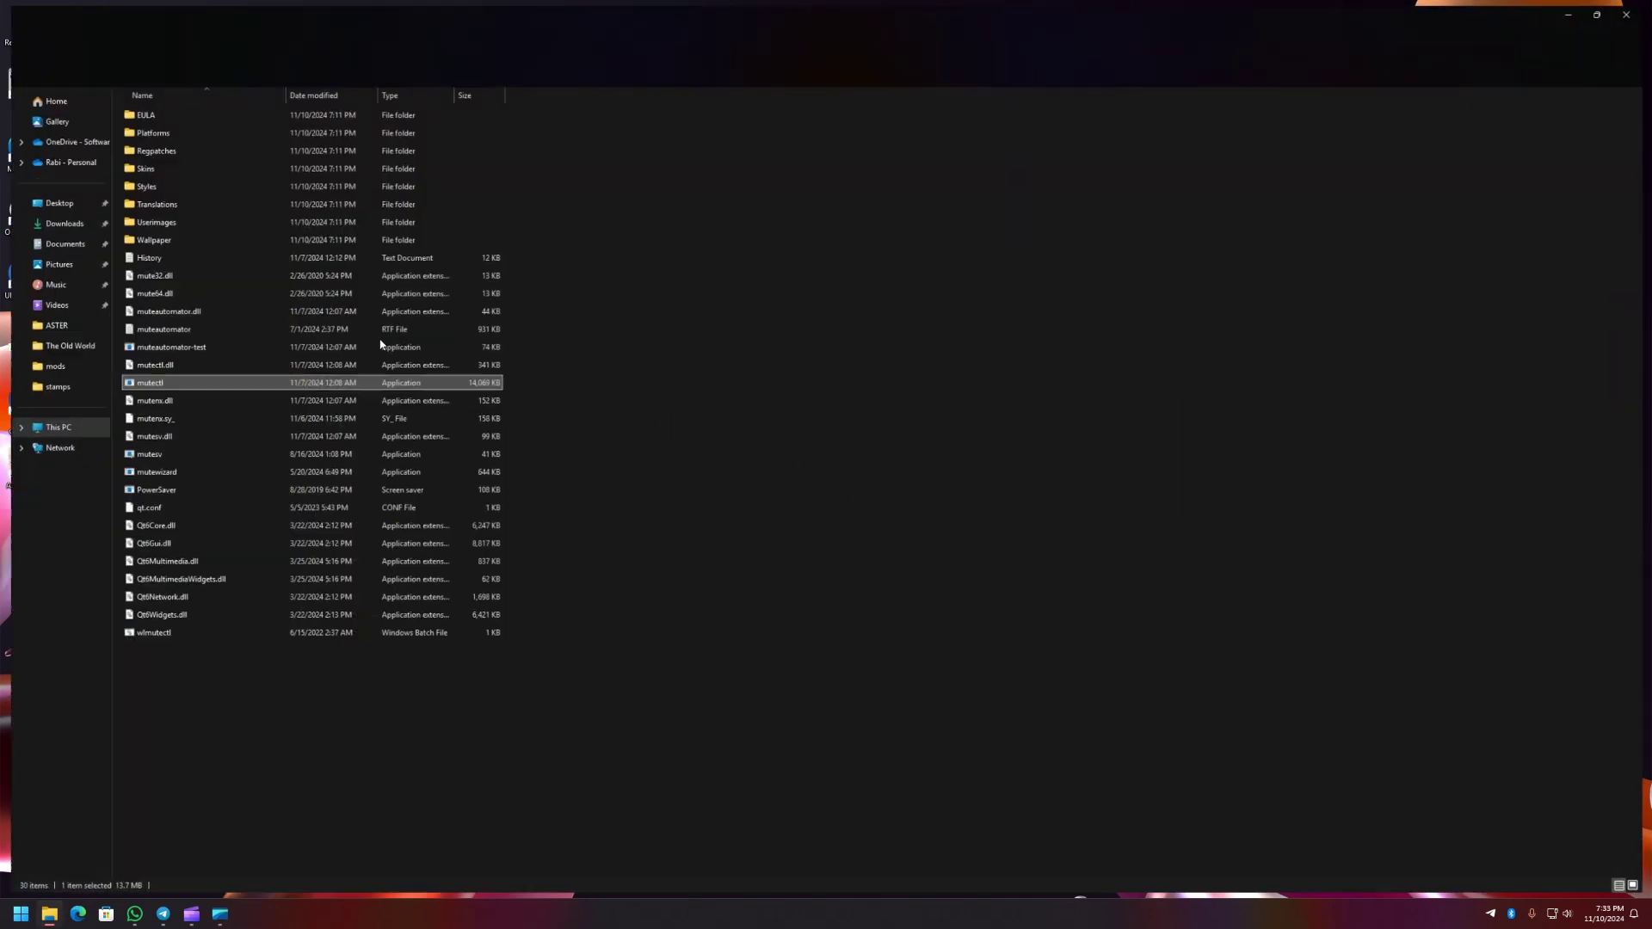
{"action": "left_click", "coordinate": [639, 395]}
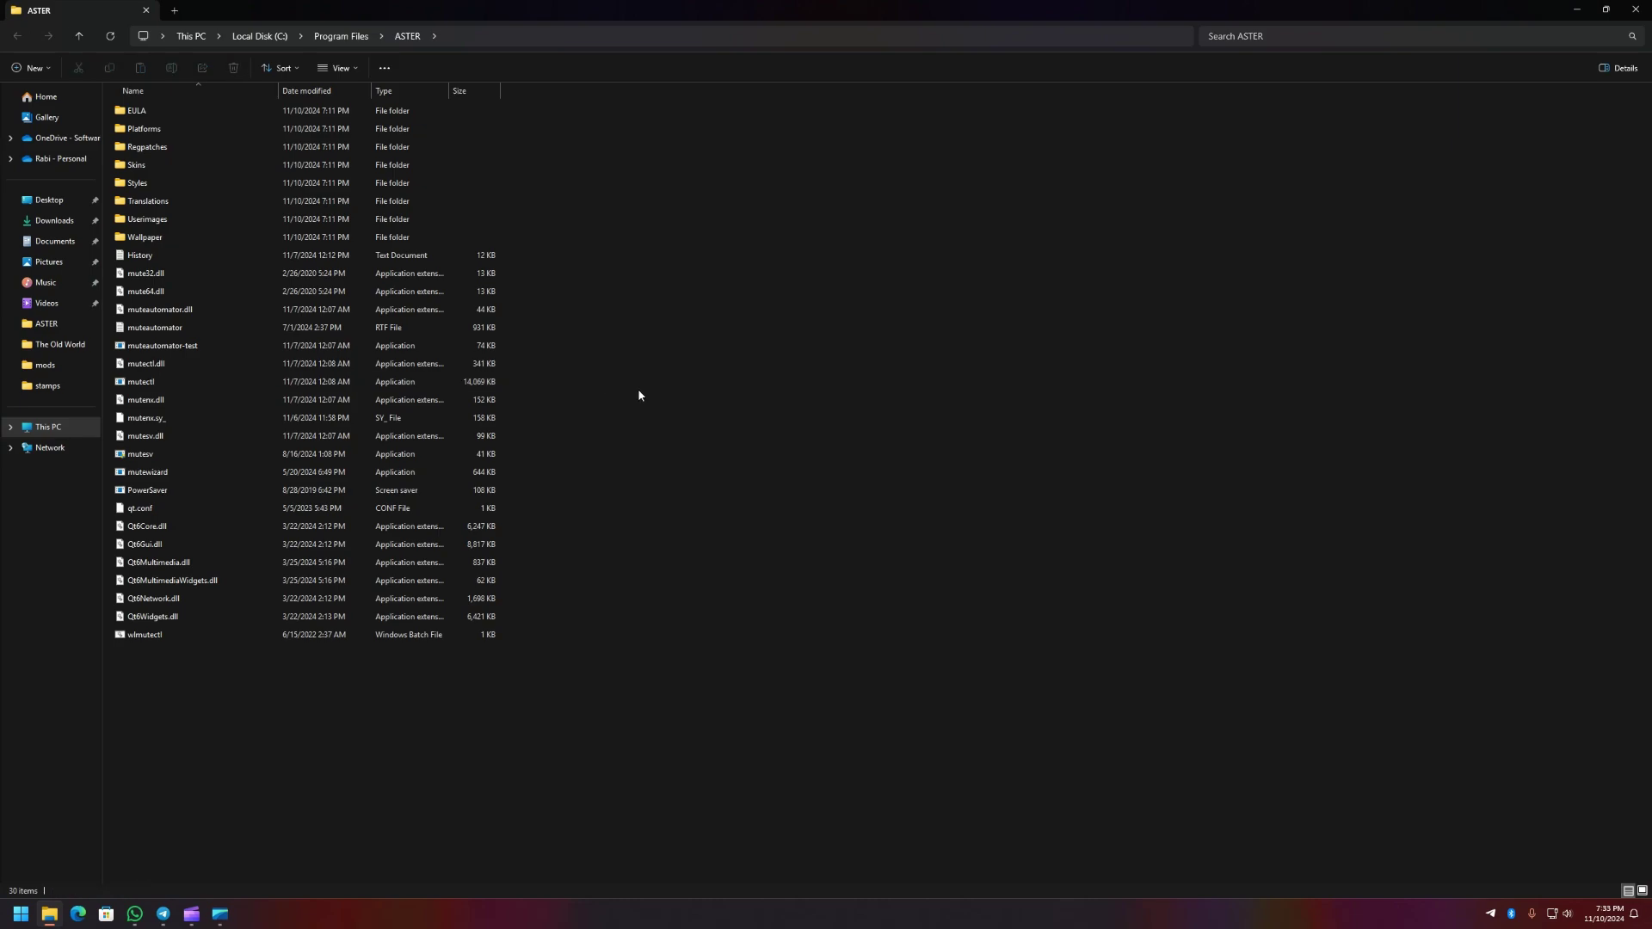
Step: Open the muteautomator documentation file with Microsoft Word
{"action": "left_click", "coordinate": [160, 333]}
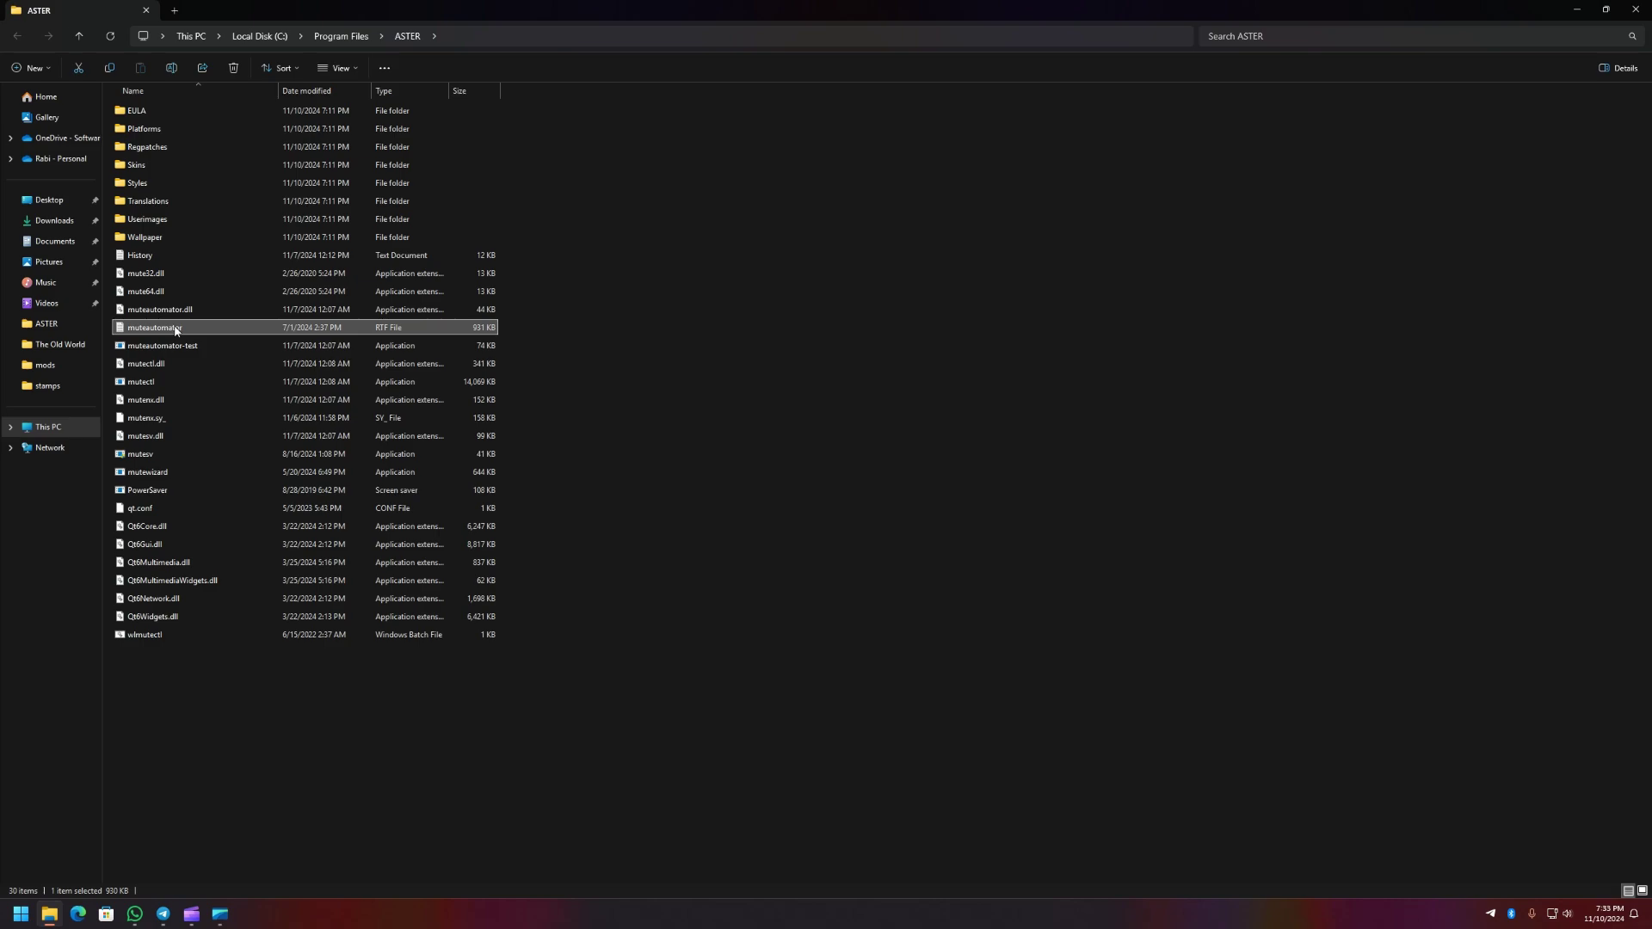
{"action": "right_click", "coordinate": [173, 328]}
{"action": "mouse_move", "coordinate": [306, 400]}
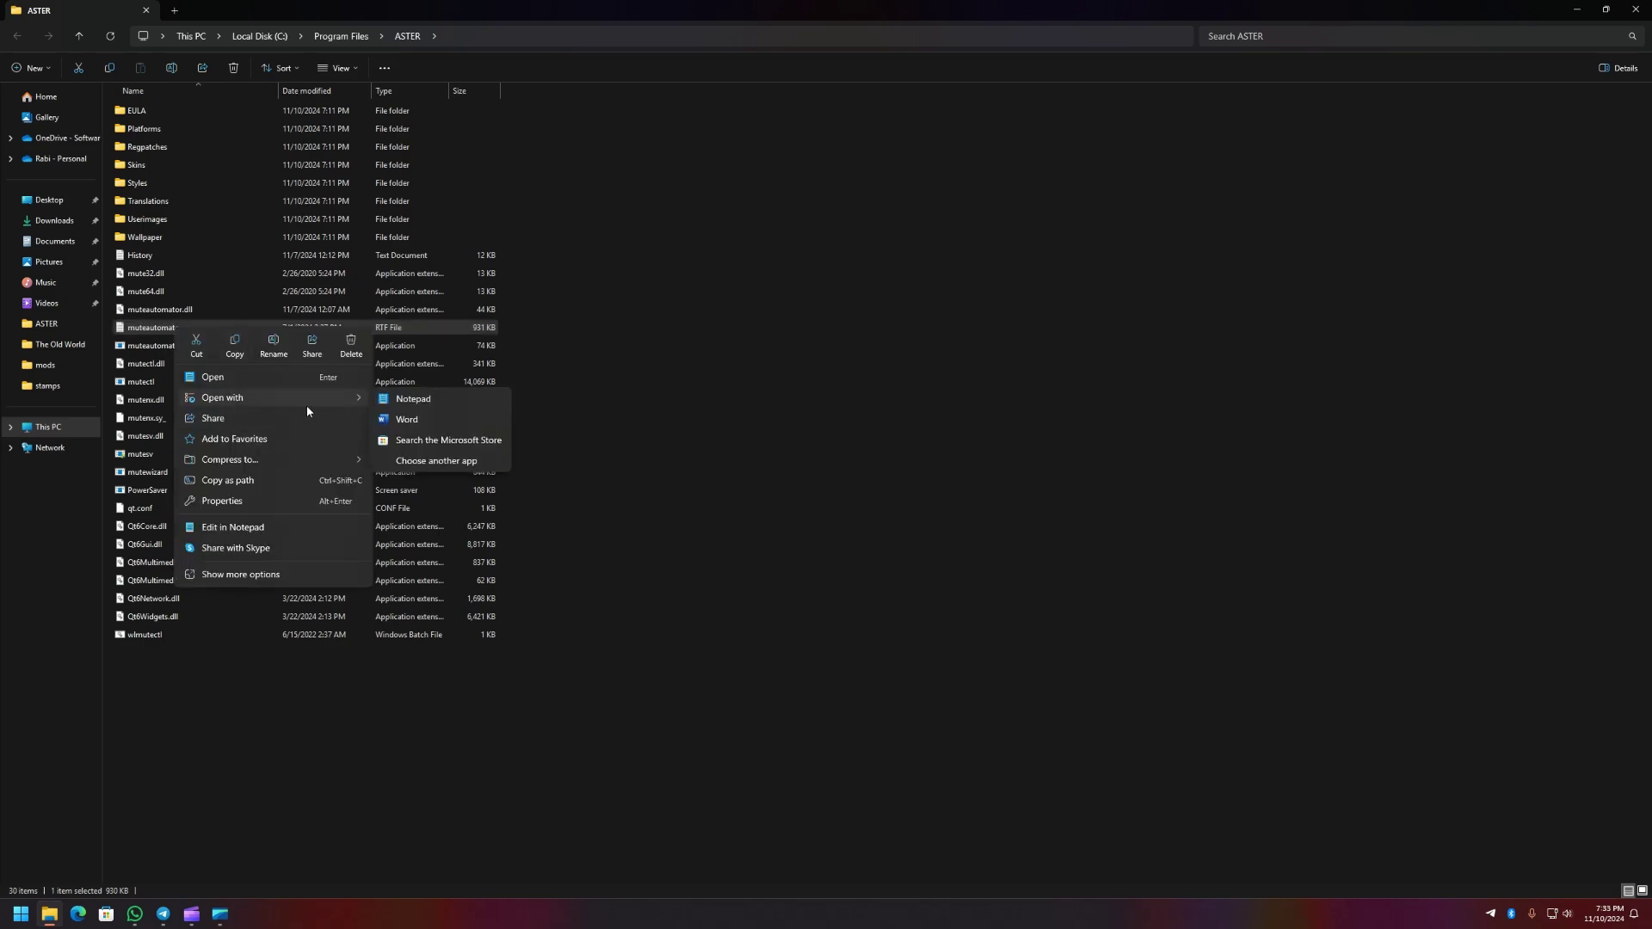
{"action": "left_click", "coordinate": [413, 417]}
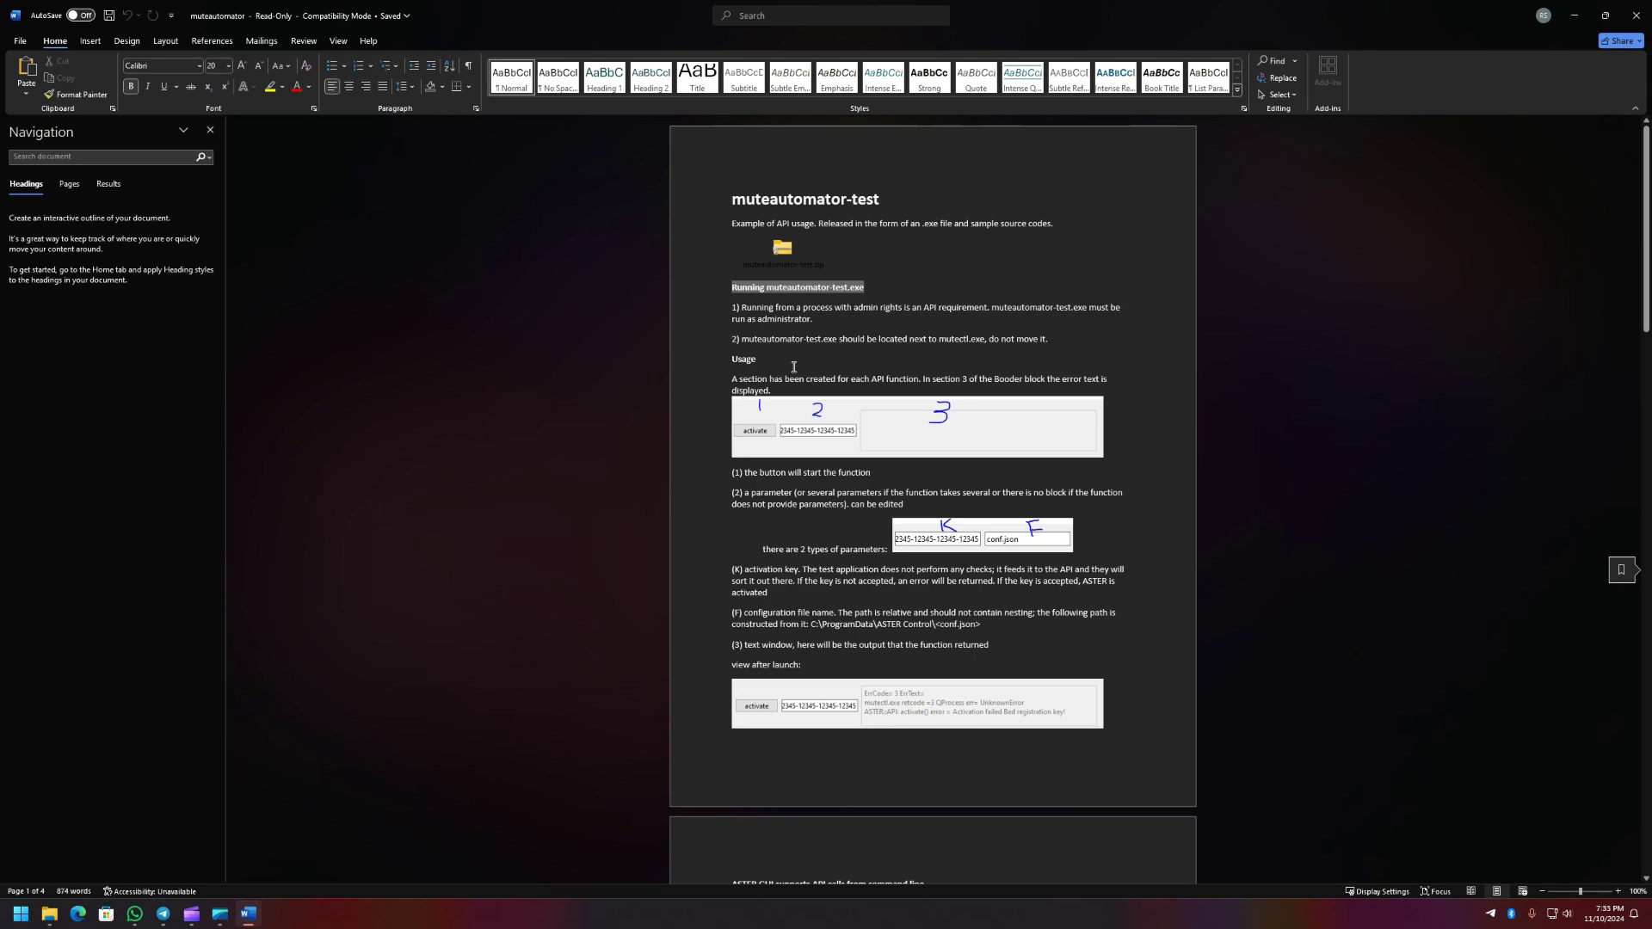
Step: Scroll down through the muteautomator API guide's functions section in Word
{"action": "scroll", "coordinate": [964, 425], "scroll_direction": "down", "scroll_amount": 5}
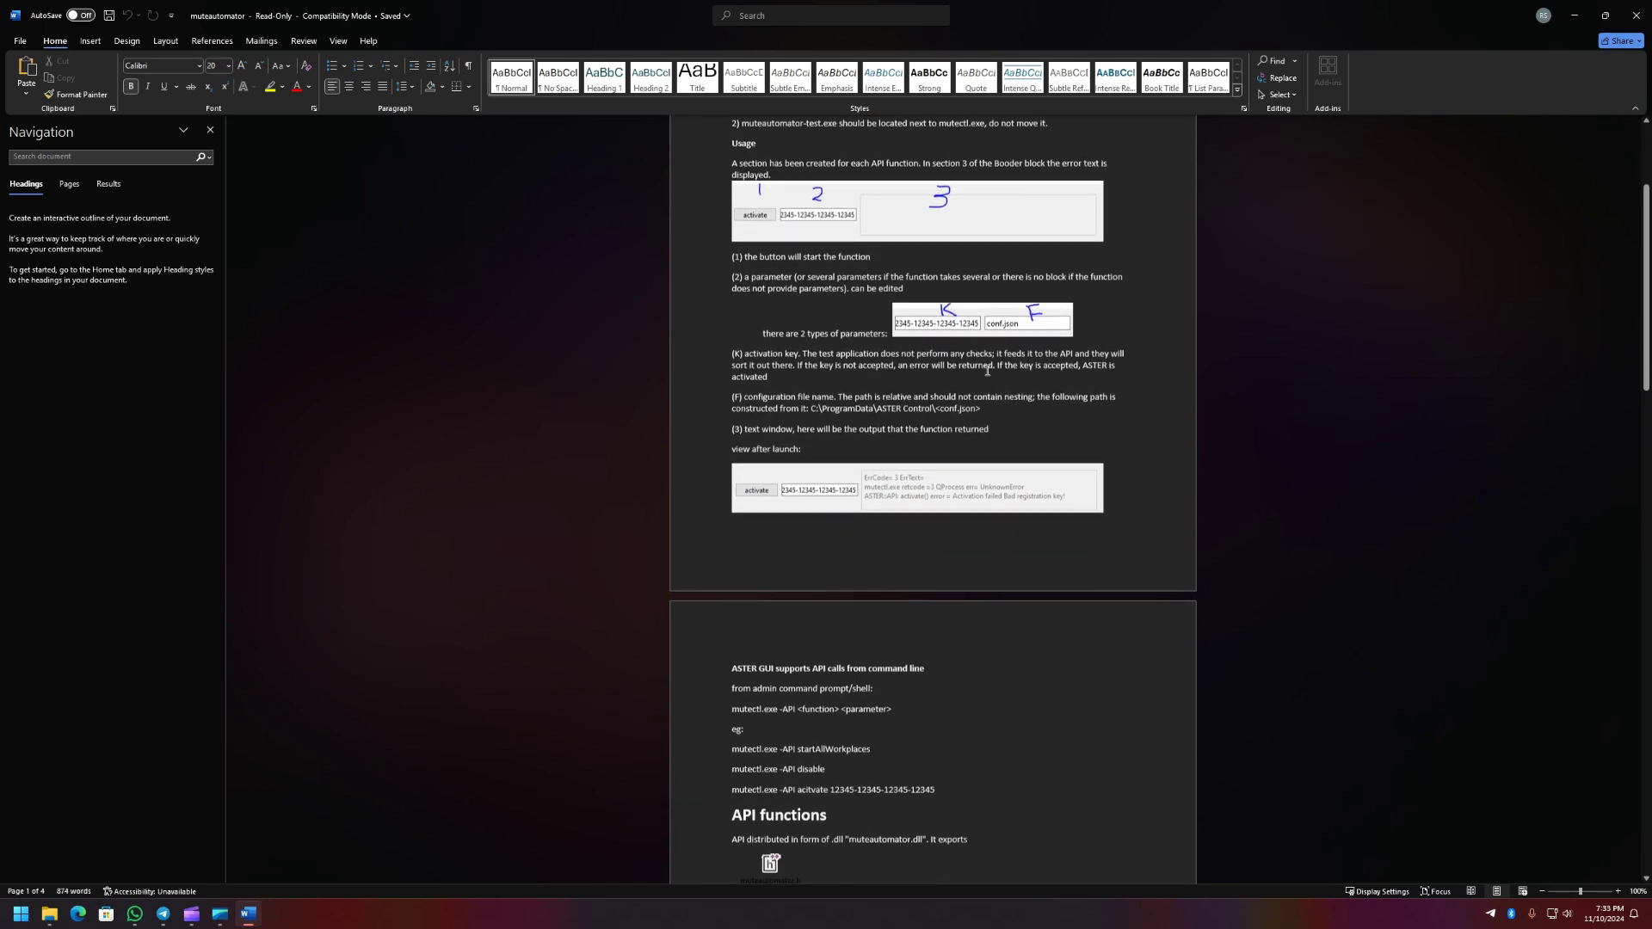
{"action": "scroll", "coordinate": [964, 424], "scroll_direction": "down", "scroll_amount": 2}
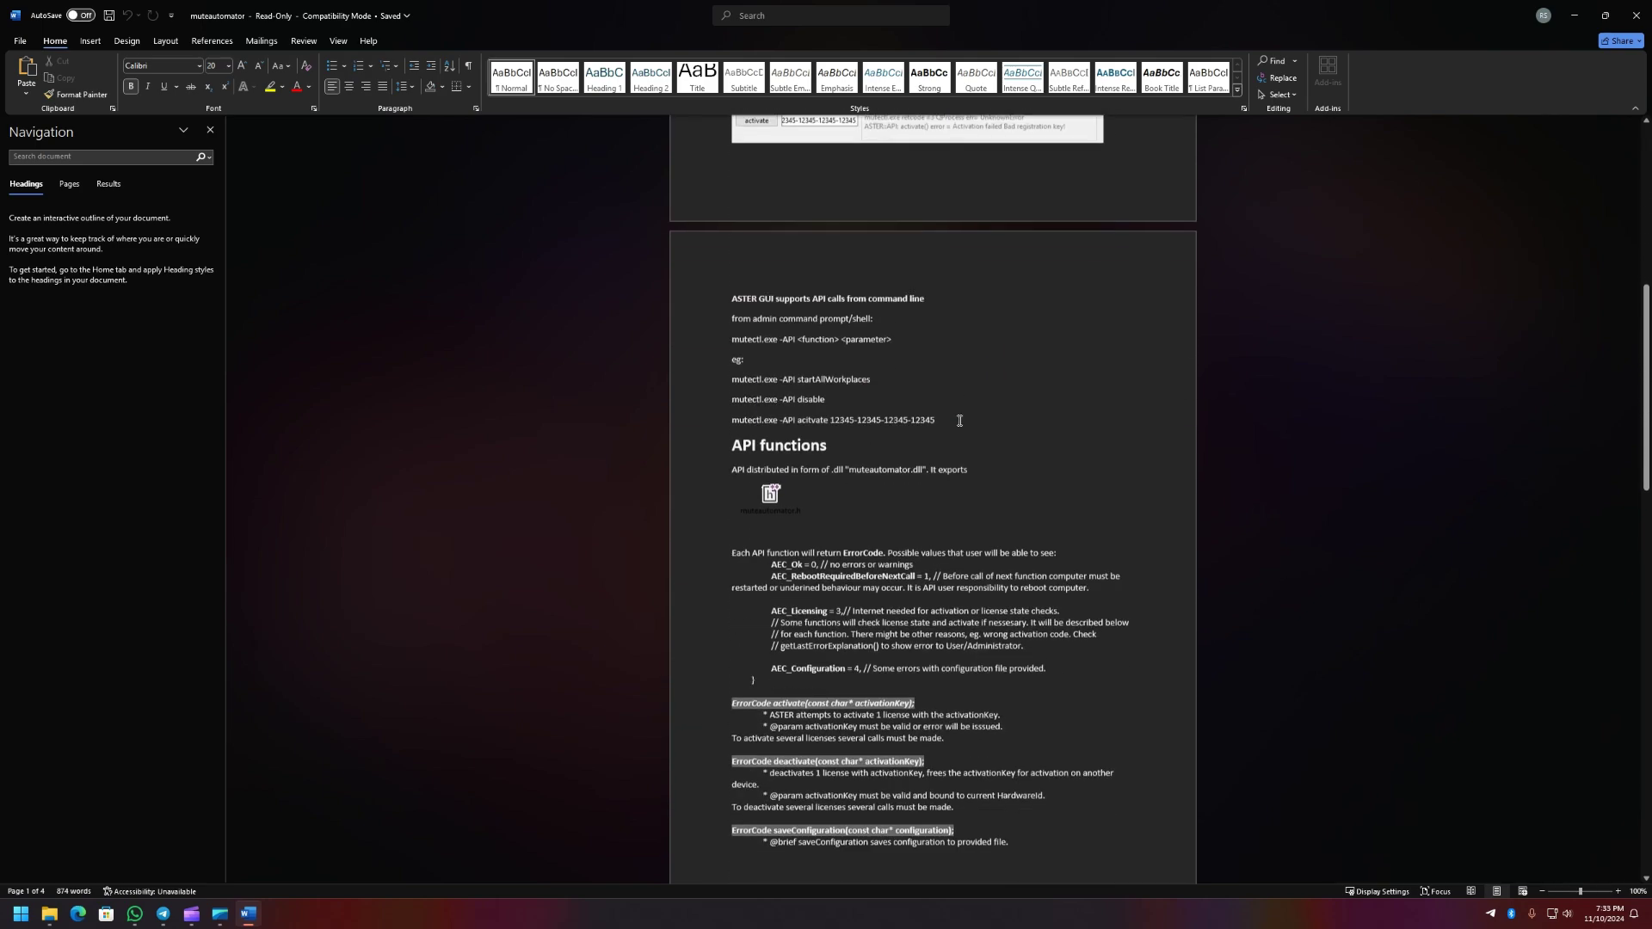
{"action": "left_click_drag", "start_coordinate": [740, 444], "coordinate": [828, 443]}
{"action": "left_click", "coordinate": [762, 442]}
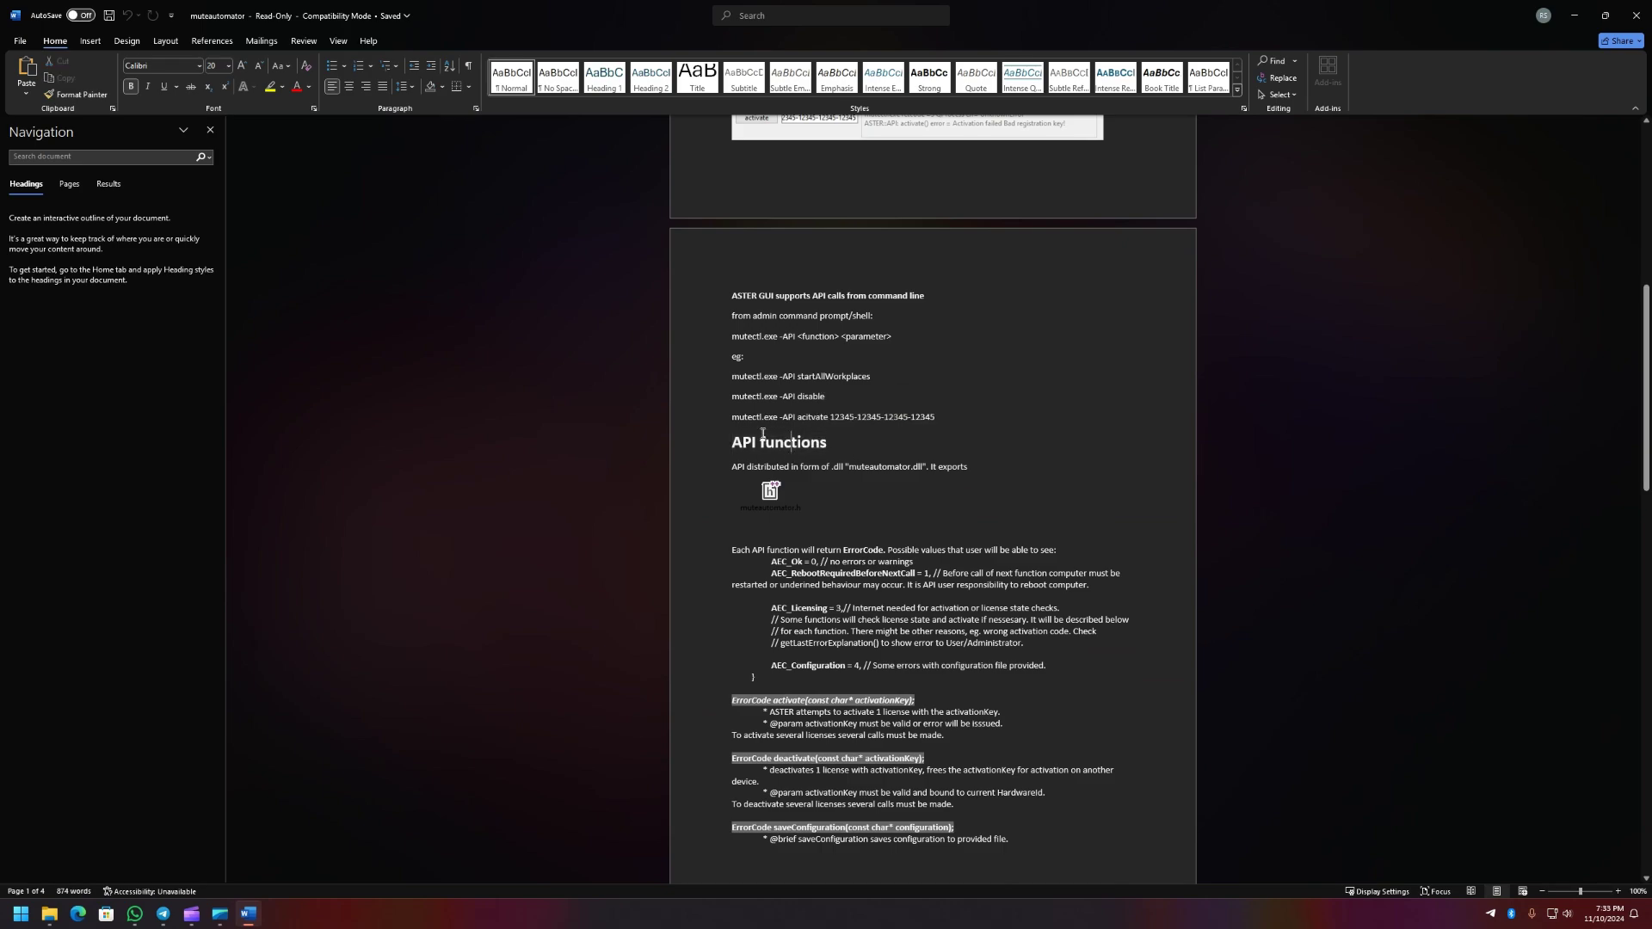
{"action": "scroll", "coordinate": [1152, 683], "scroll_direction": "down", "scroll_amount": 1}
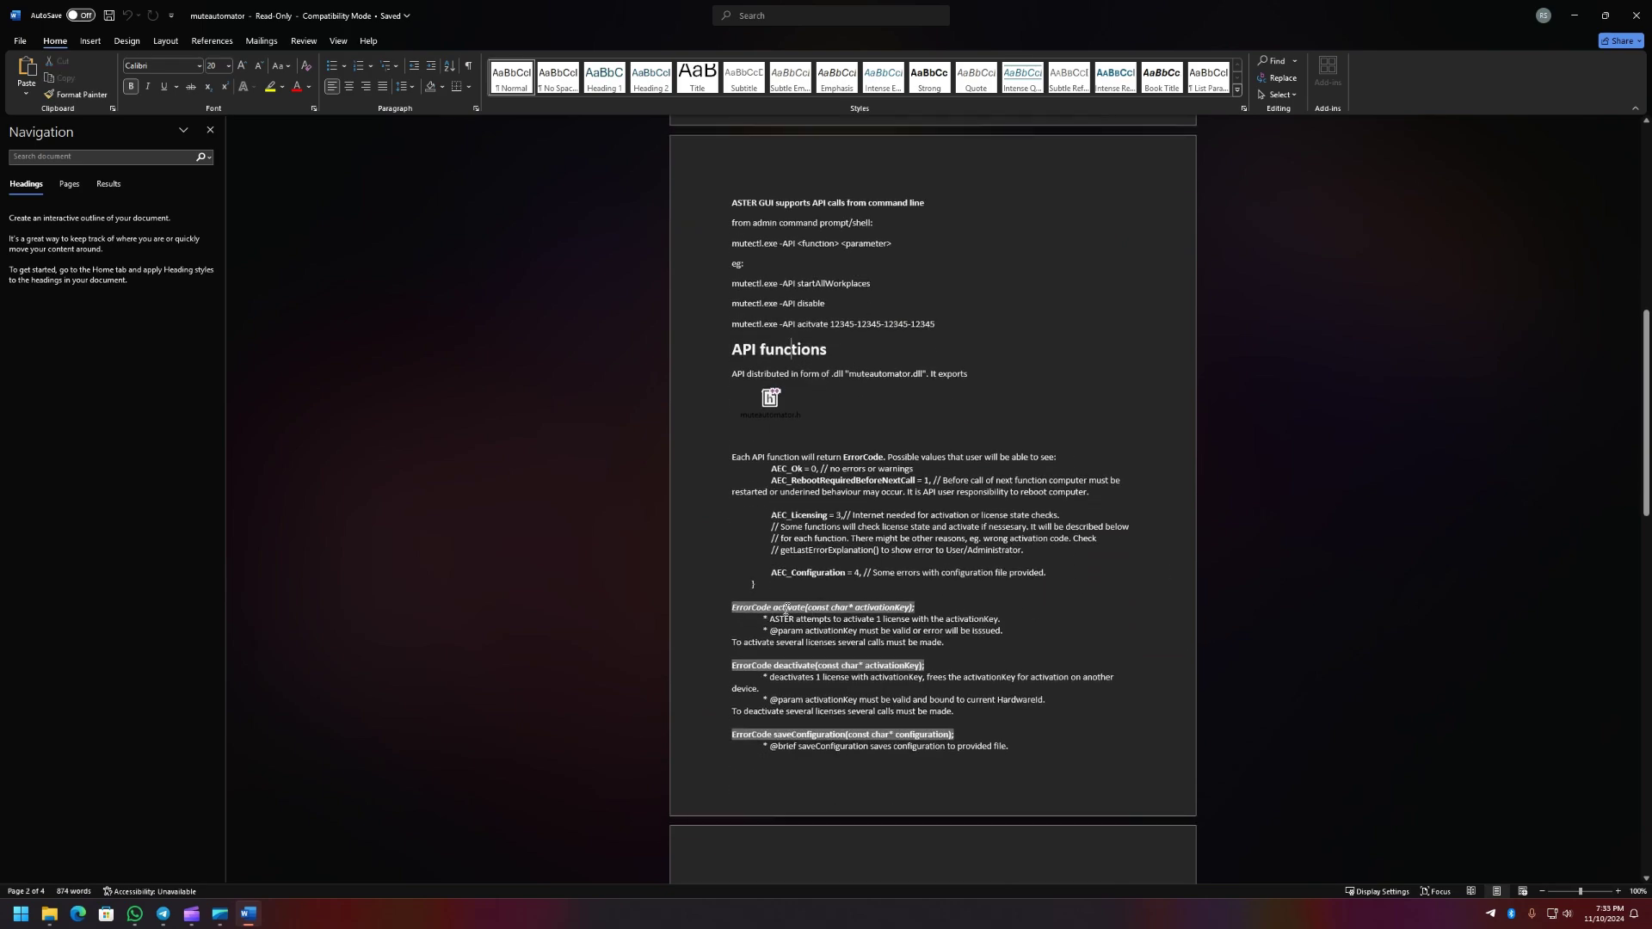
{"action": "scroll", "coordinate": [785, 609], "scroll_direction": "down", "scroll_amount": 3}
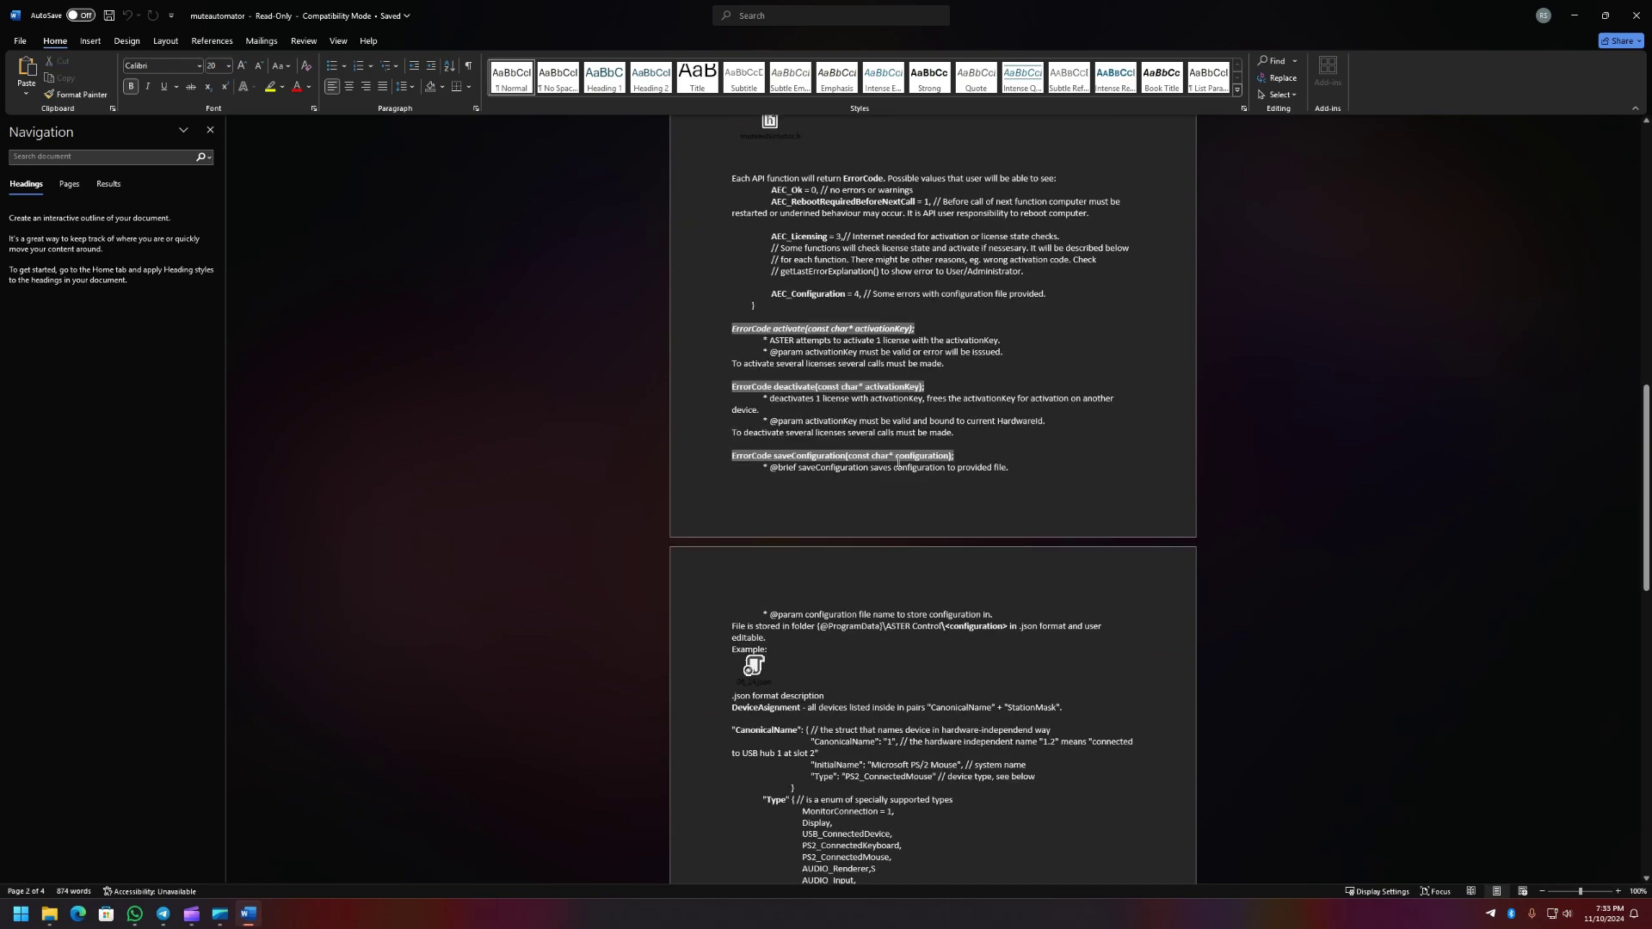
{"action": "scroll", "coordinate": [895, 512], "scroll_direction": "down", "scroll_amount": 1}
{"action": "scroll", "coordinate": [895, 512], "scroll_direction": "down", "scroll_amount": 3}
Step: Scroll back up, close Word, and launch muteautomator-test
{"action": "scroll", "coordinate": [891, 606], "scroll_direction": "up", "scroll_amount": 7}
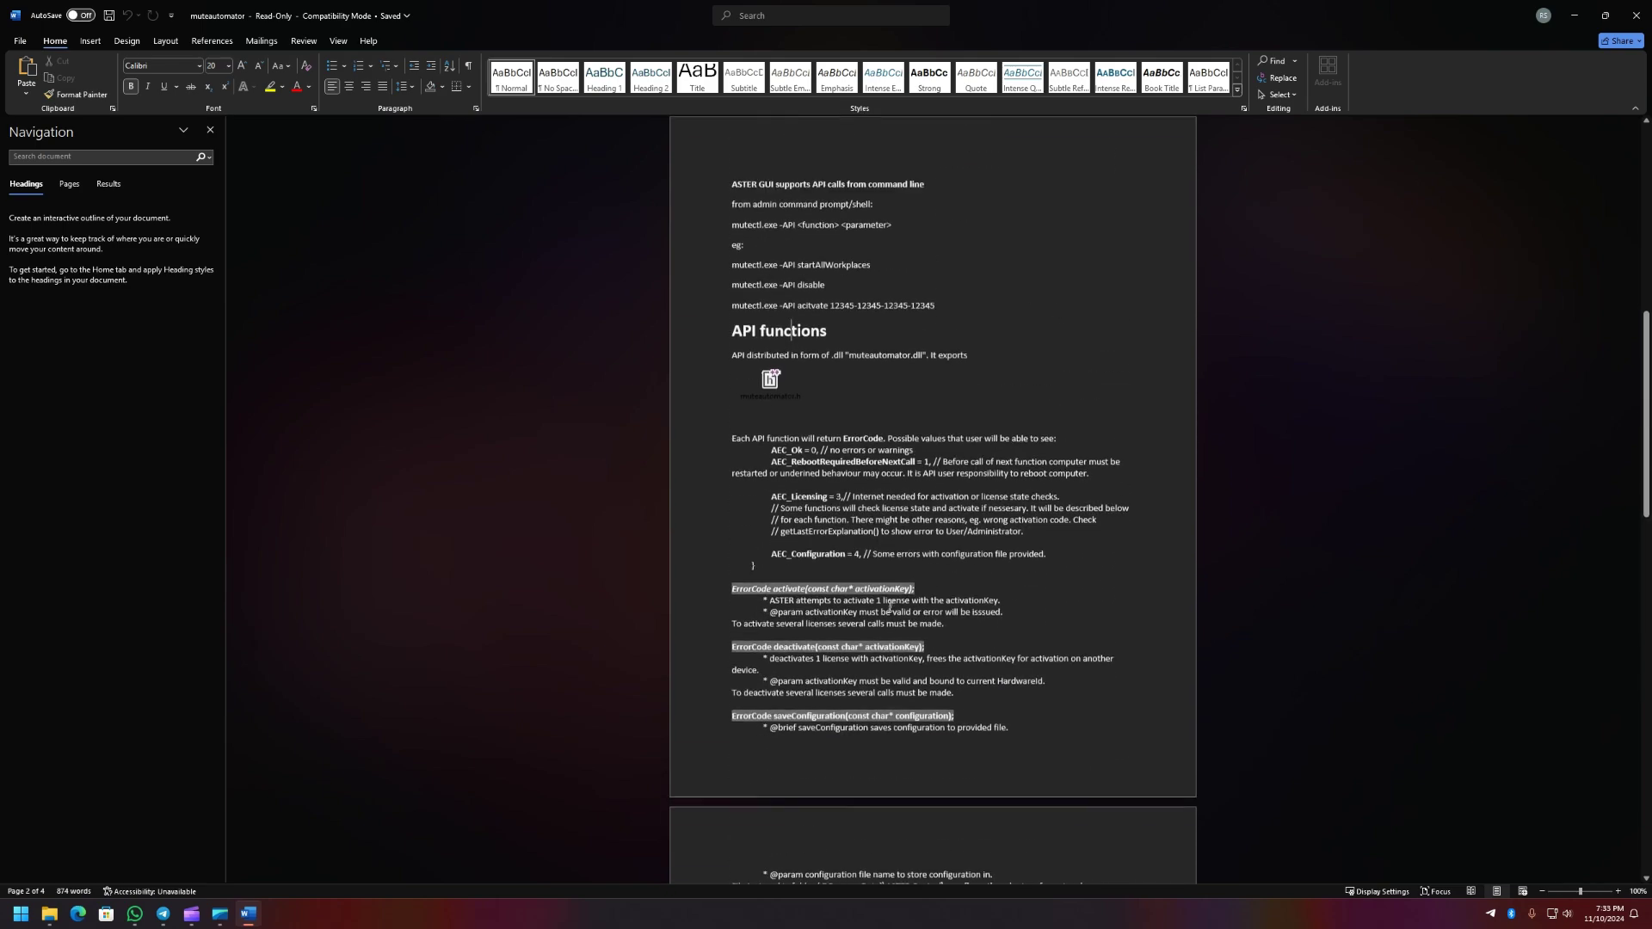
{"action": "scroll", "coordinate": [891, 606], "scroll_direction": "up", "scroll_amount": 2}
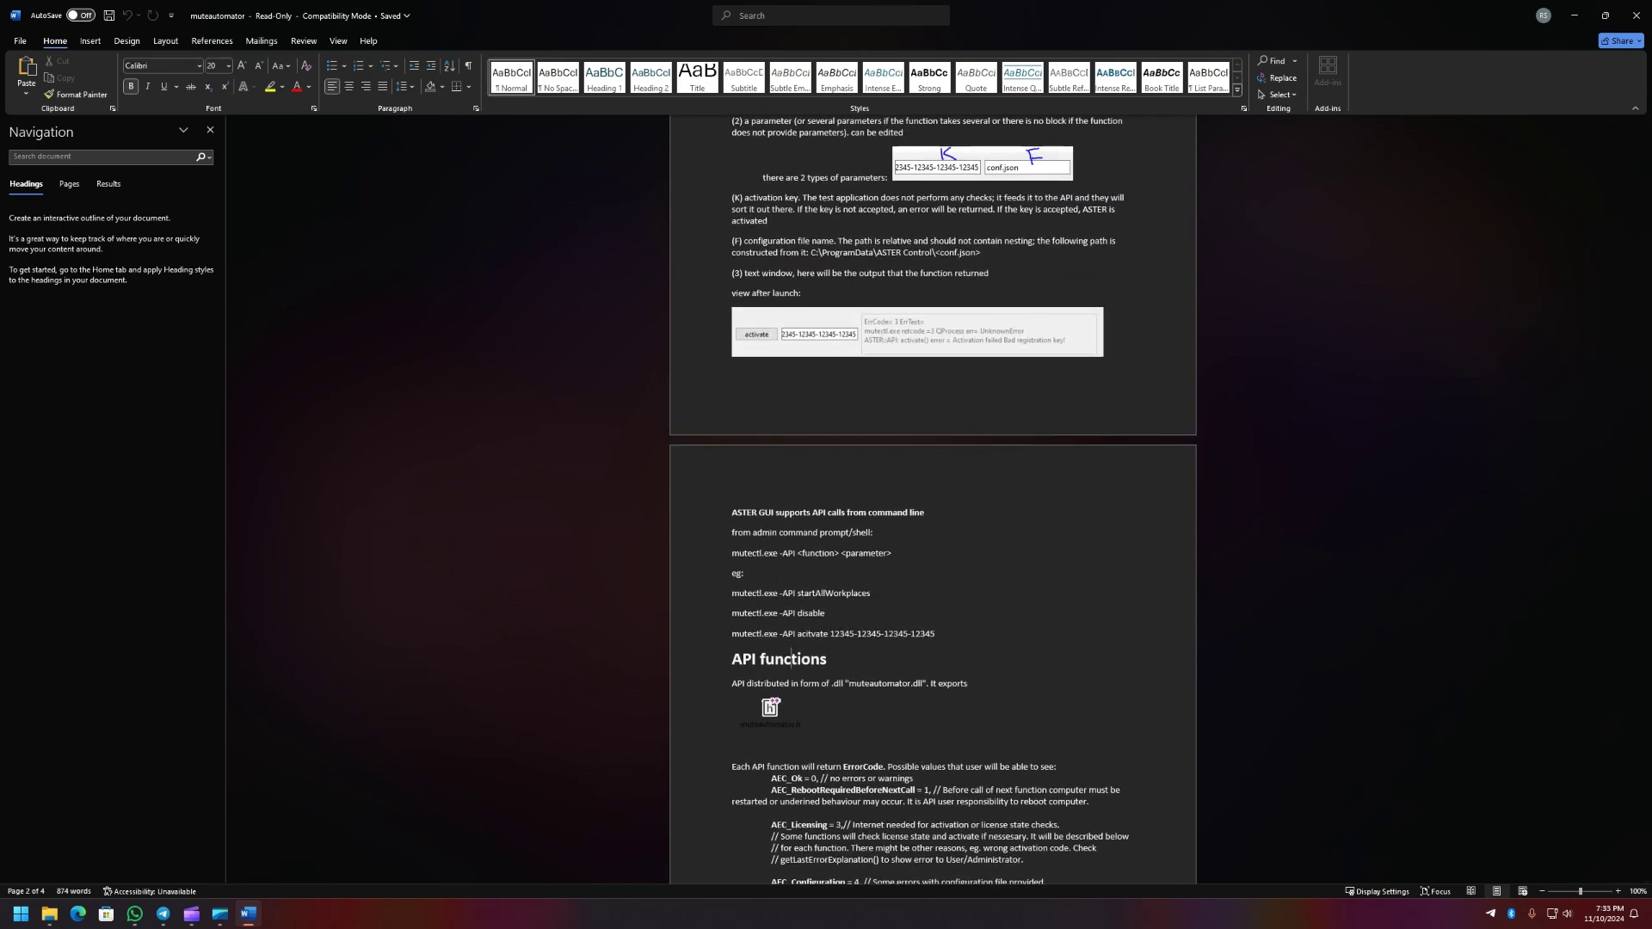
{"action": "left_click", "coordinate": [1635, 17]}
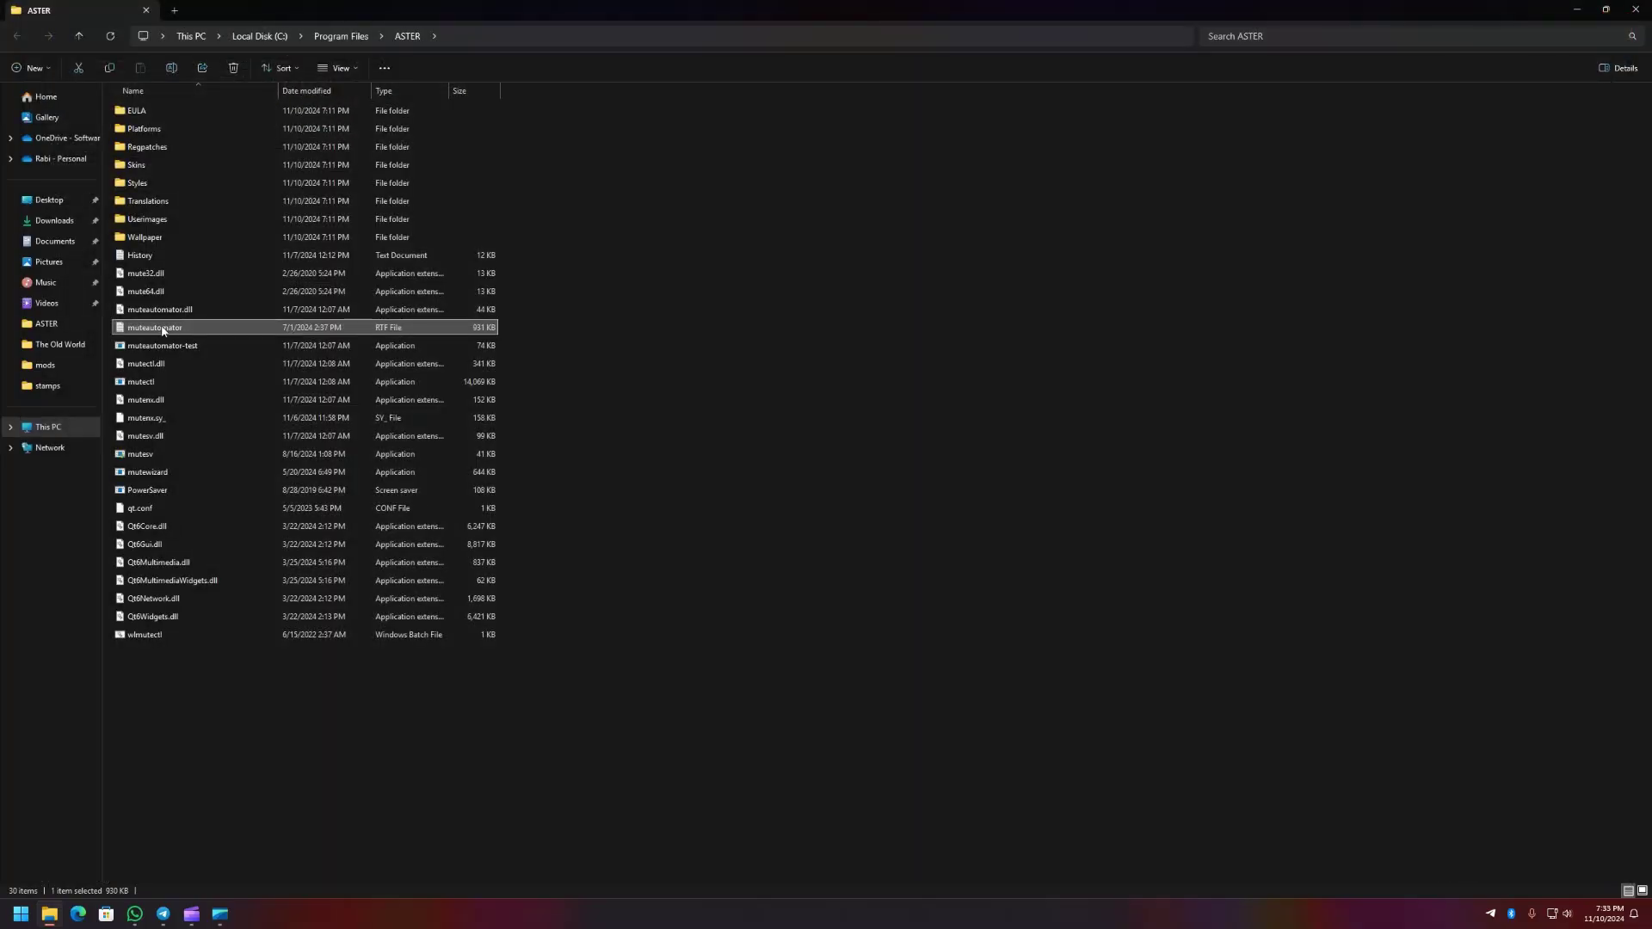
{"action": "double_click", "coordinate": [172, 347]}
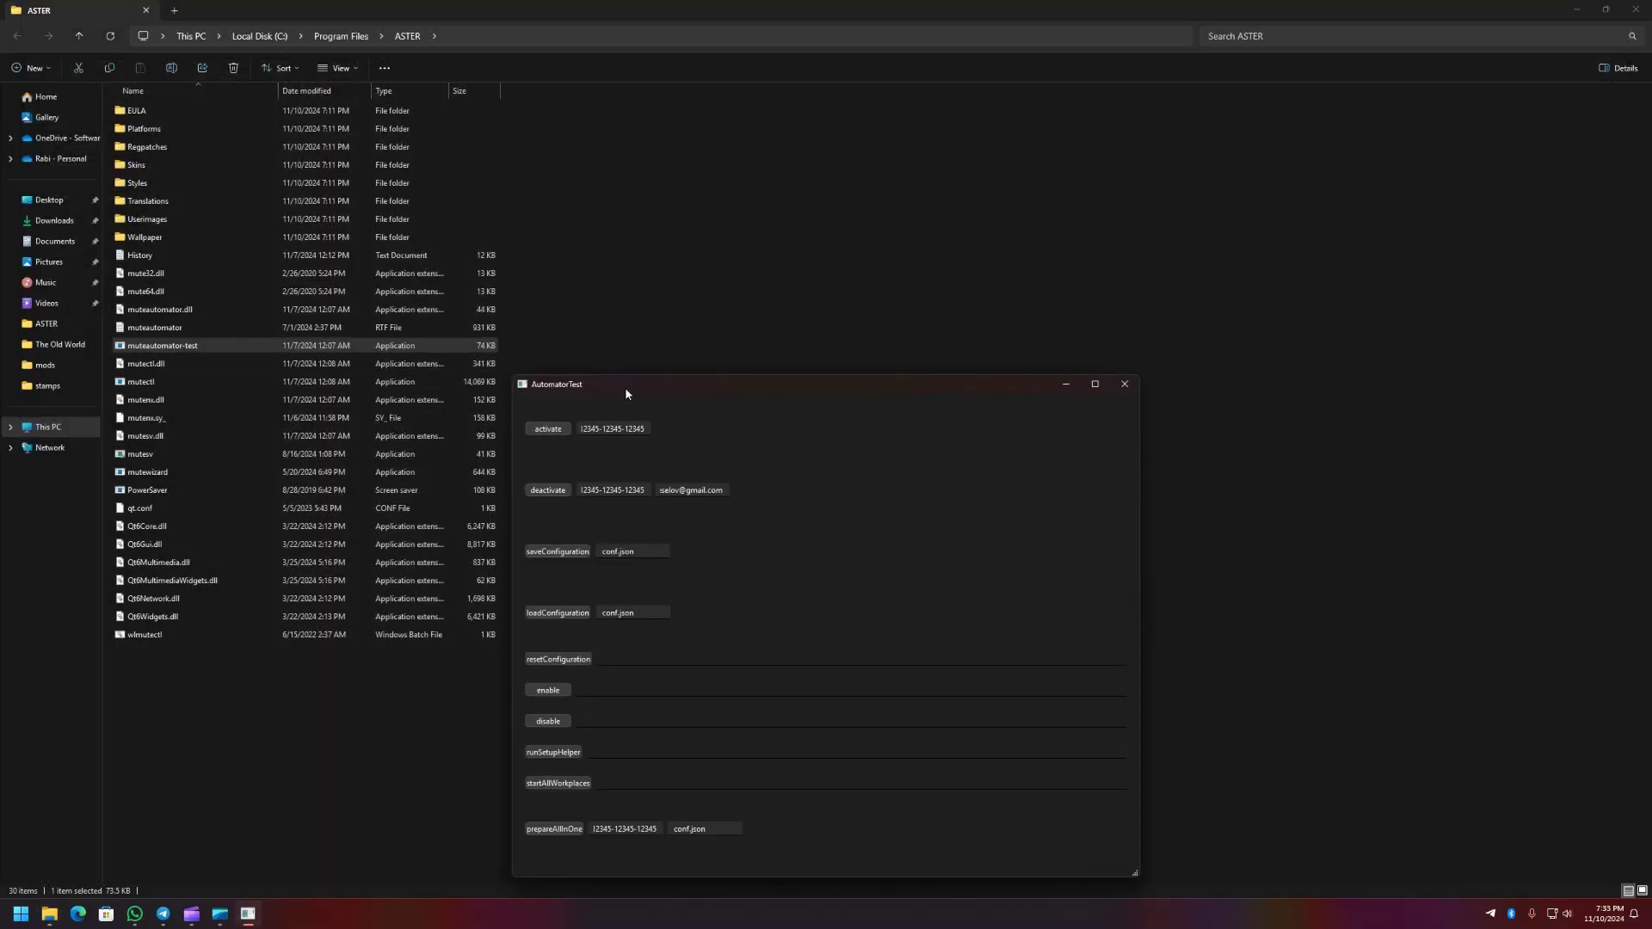
Step: Run the loadConfiguration and resetConfiguration tests using conf.json
{"action": "left_click_drag", "start_coordinate": [649, 384], "coordinate": [765, 192]}
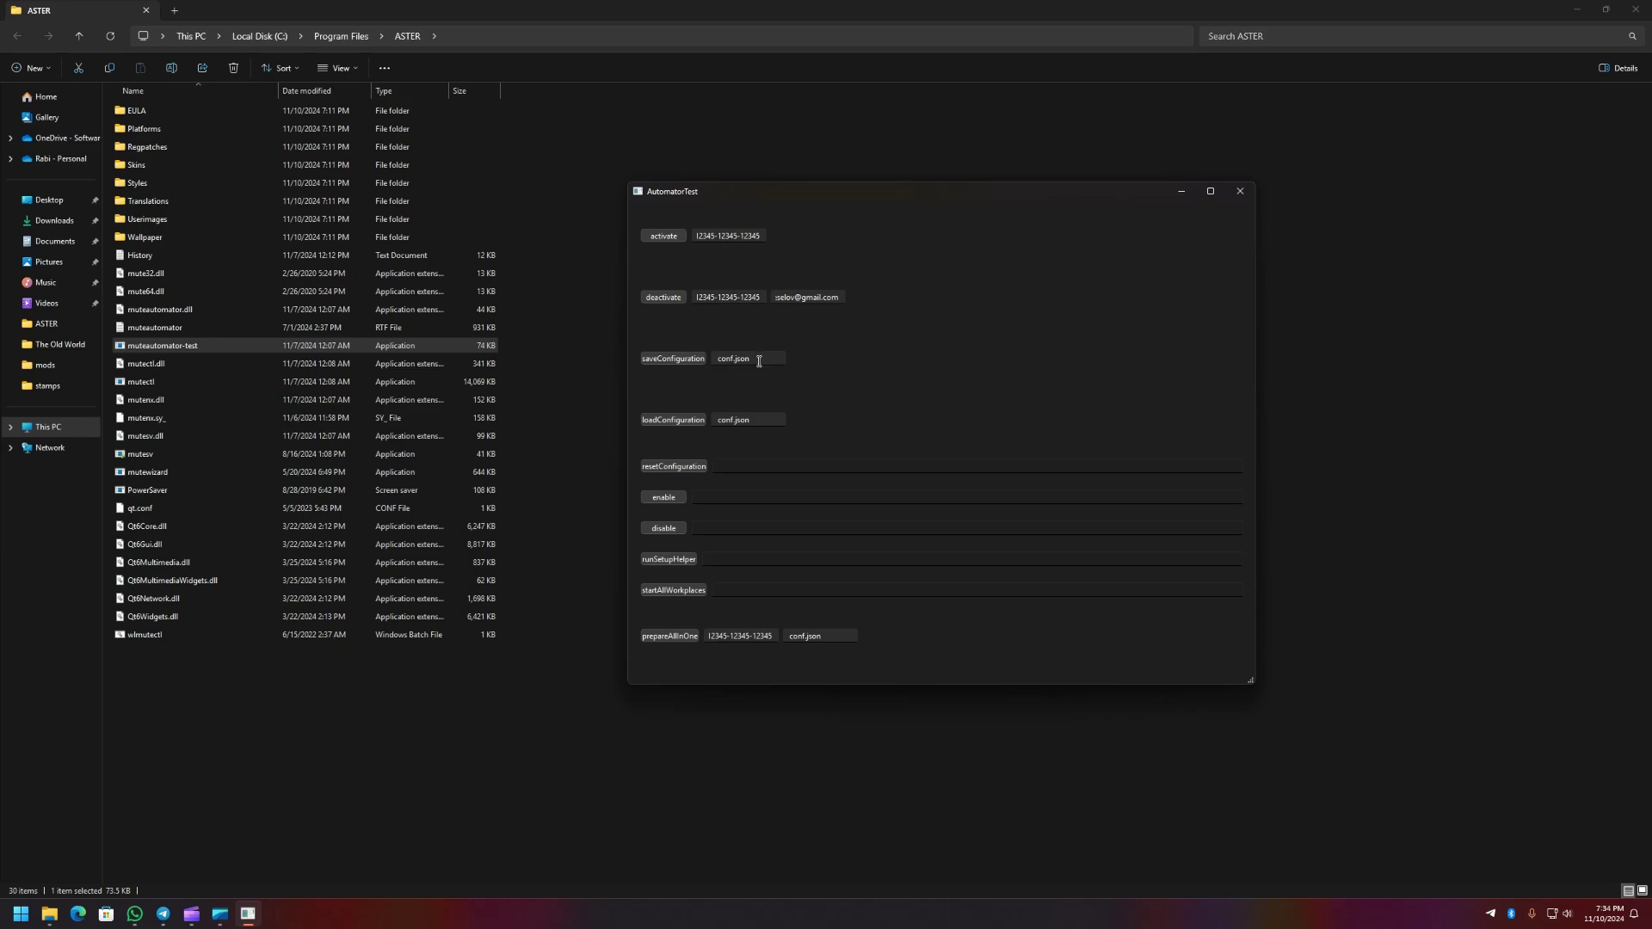
{"action": "left_click", "coordinate": [762, 361]}
{"action": "left_click", "coordinate": [655, 428]}
{"action": "left_click", "coordinate": [673, 469]}
Step: Run runSetupHelper, select the prepareAllInOne key, and close AutomatorTest
{"action": "left_click", "coordinate": [678, 560]}
{"action": "left_click_drag", "start_coordinate": [709, 635], "coordinate": [769, 661]}
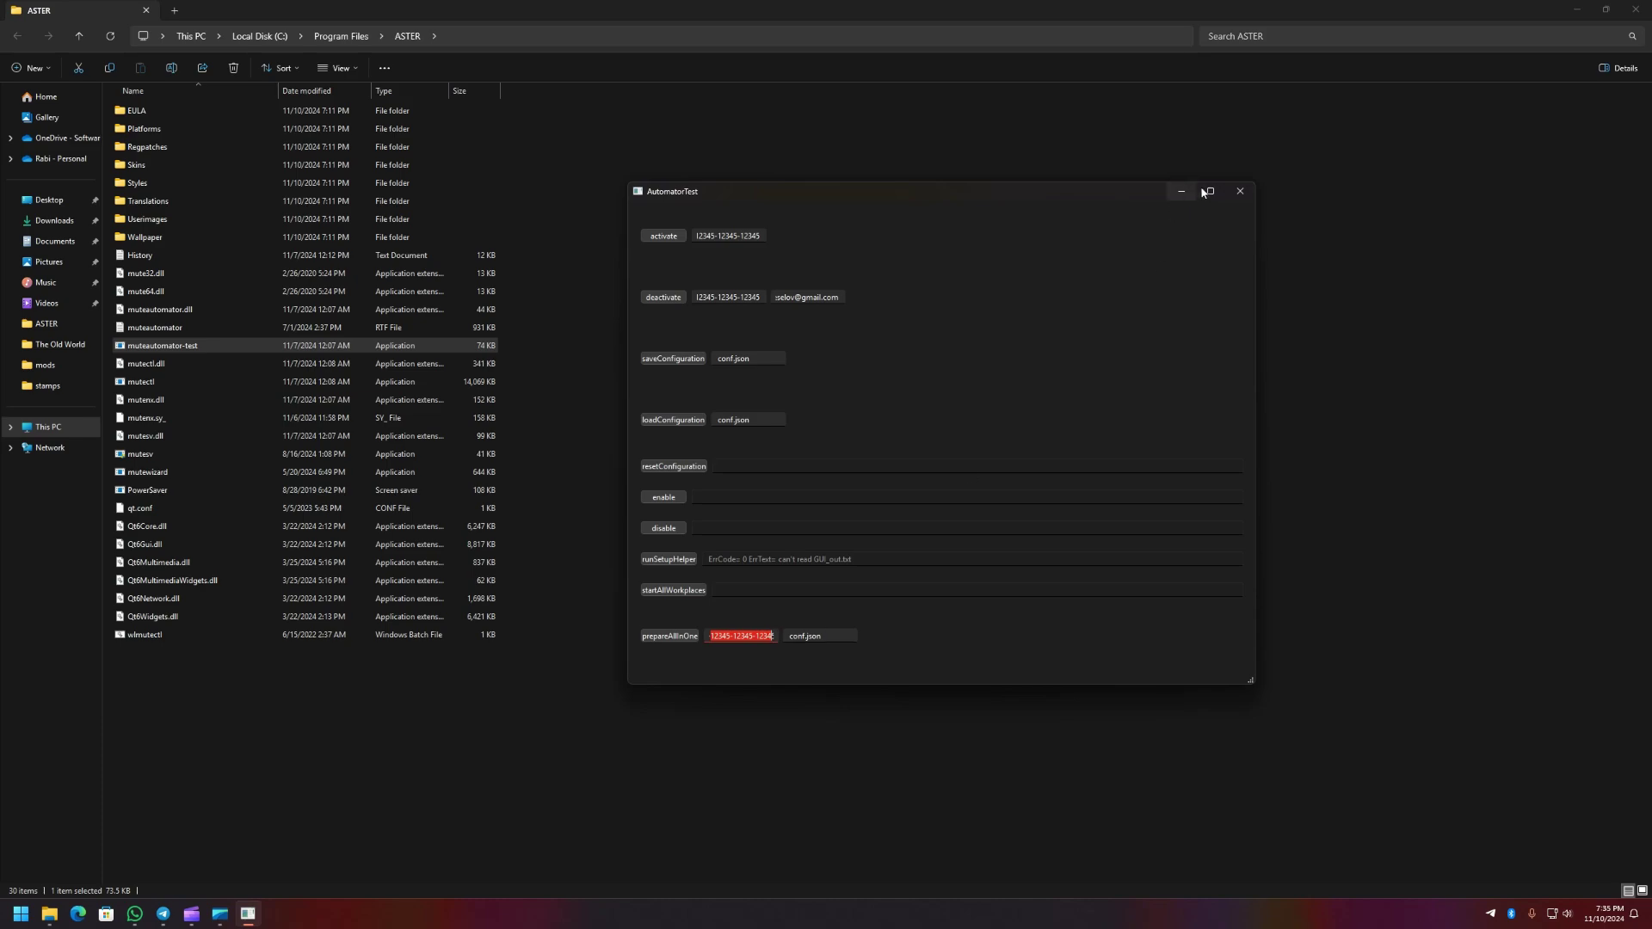
{"action": "left_click", "coordinate": [1240, 191]}
{"action": "right_click", "coordinate": [203, 331]}
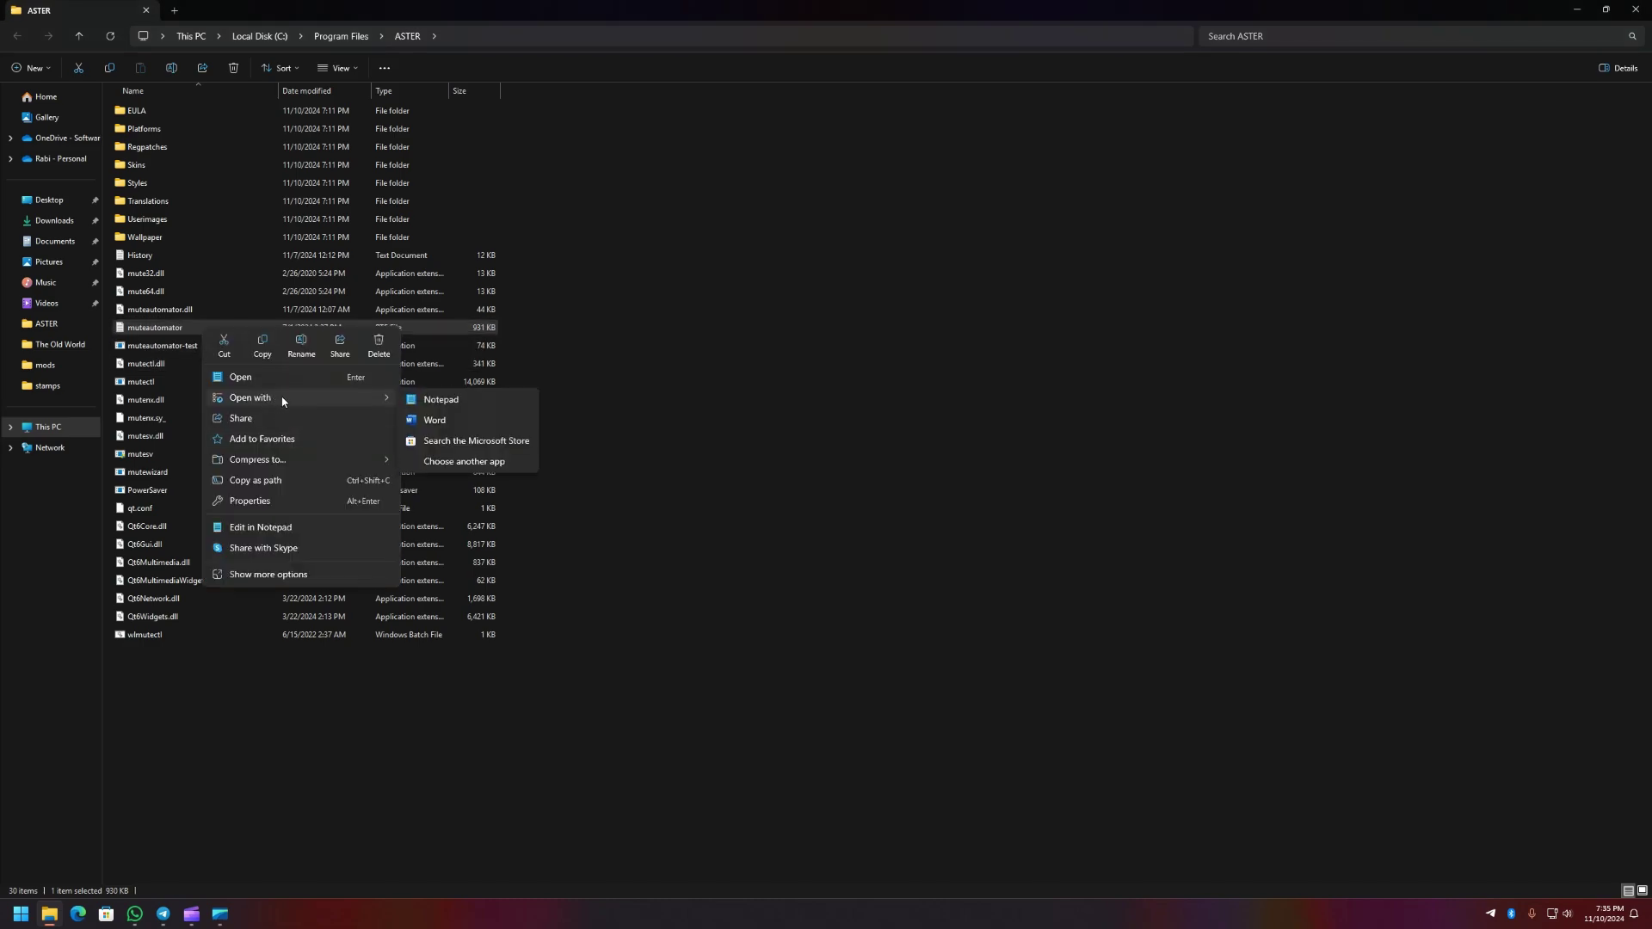
{"action": "left_click", "coordinate": [435, 420]}
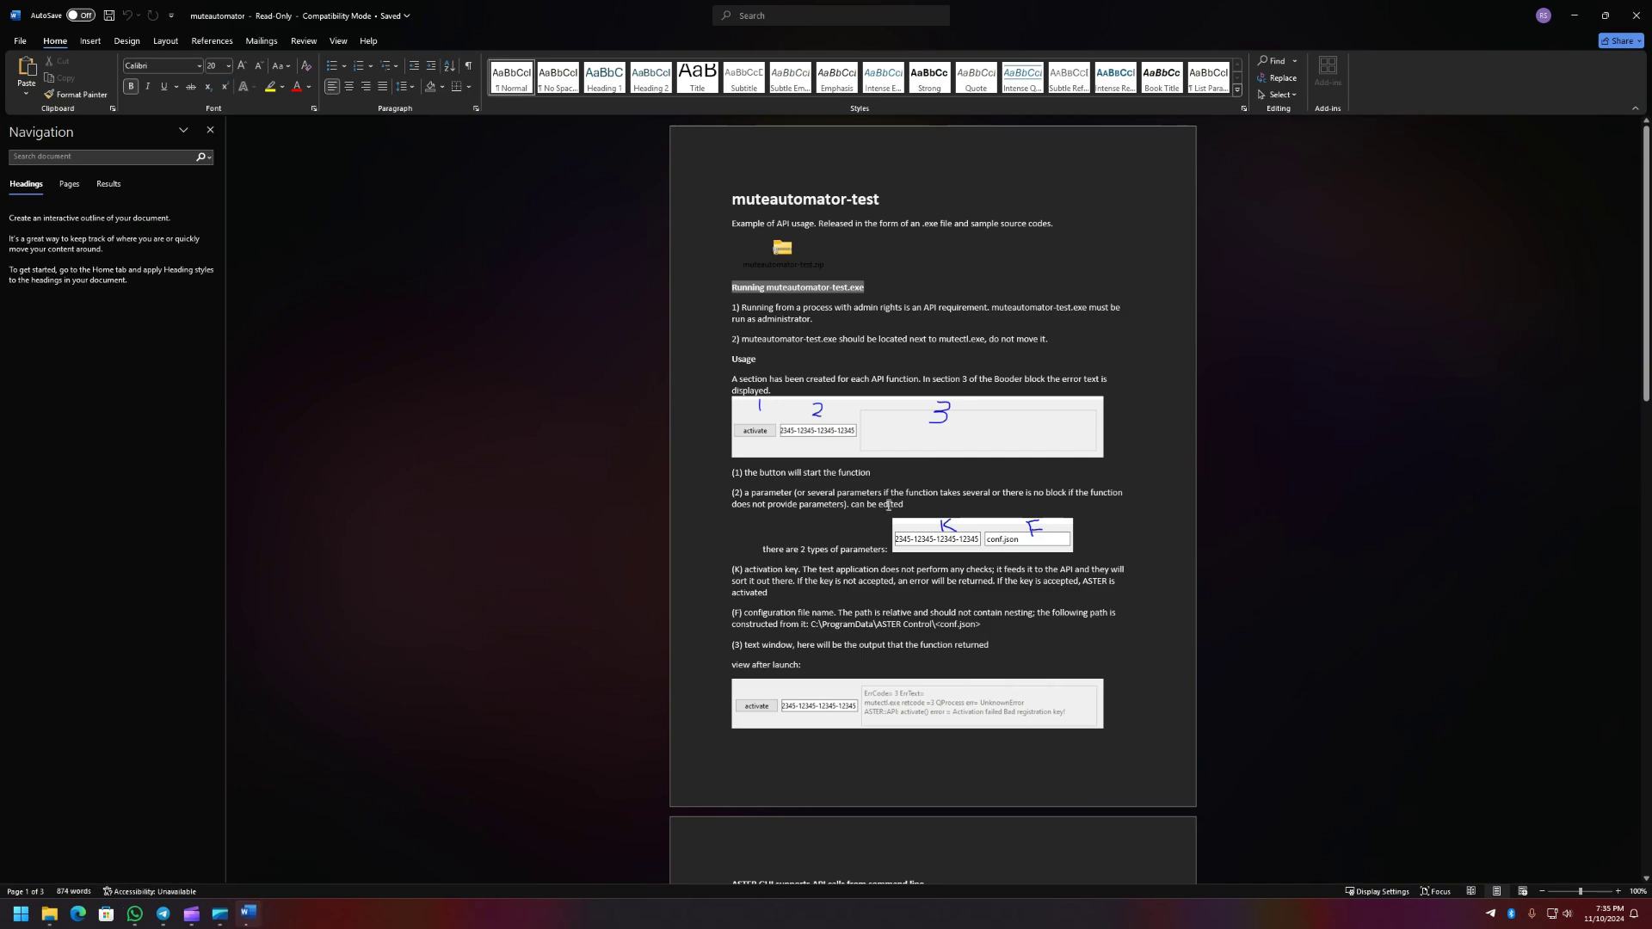
{"action": "scroll", "coordinate": [909, 601], "scroll_direction": "down", "scroll_amount": 10}
{"action": "scroll", "coordinate": [909, 601], "scroll_direction": "down", "scroll_amount": 4}
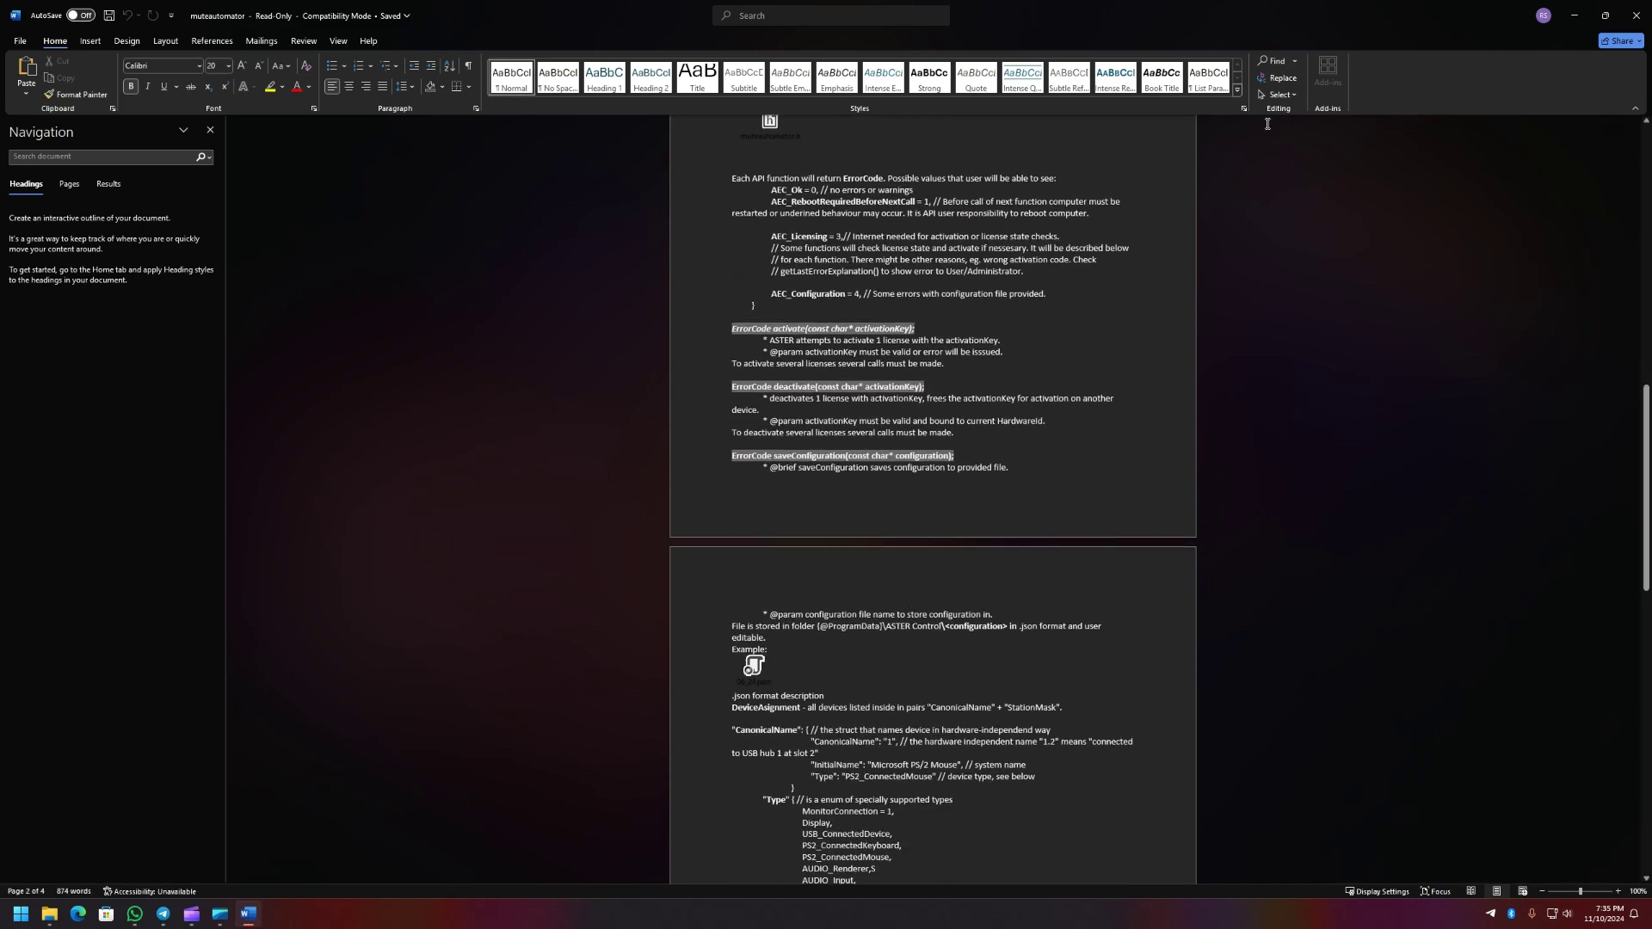
{"action": "left_click", "coordinate": [1643, 10]}
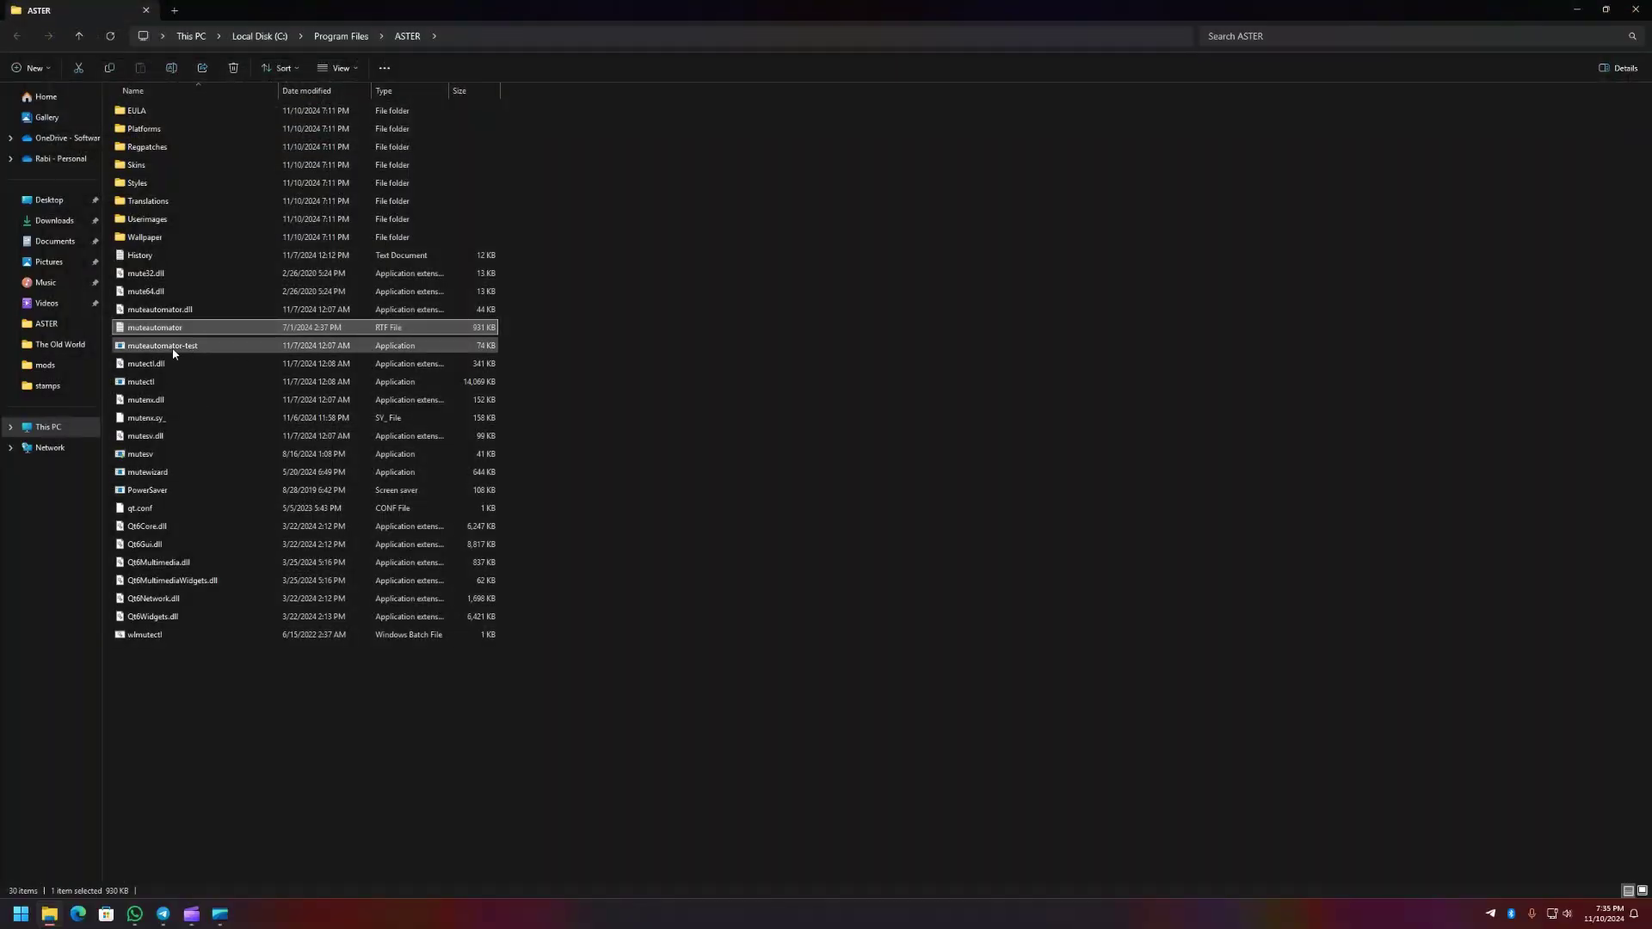
{"action": "left_click", "coordinate": [631, 361]}
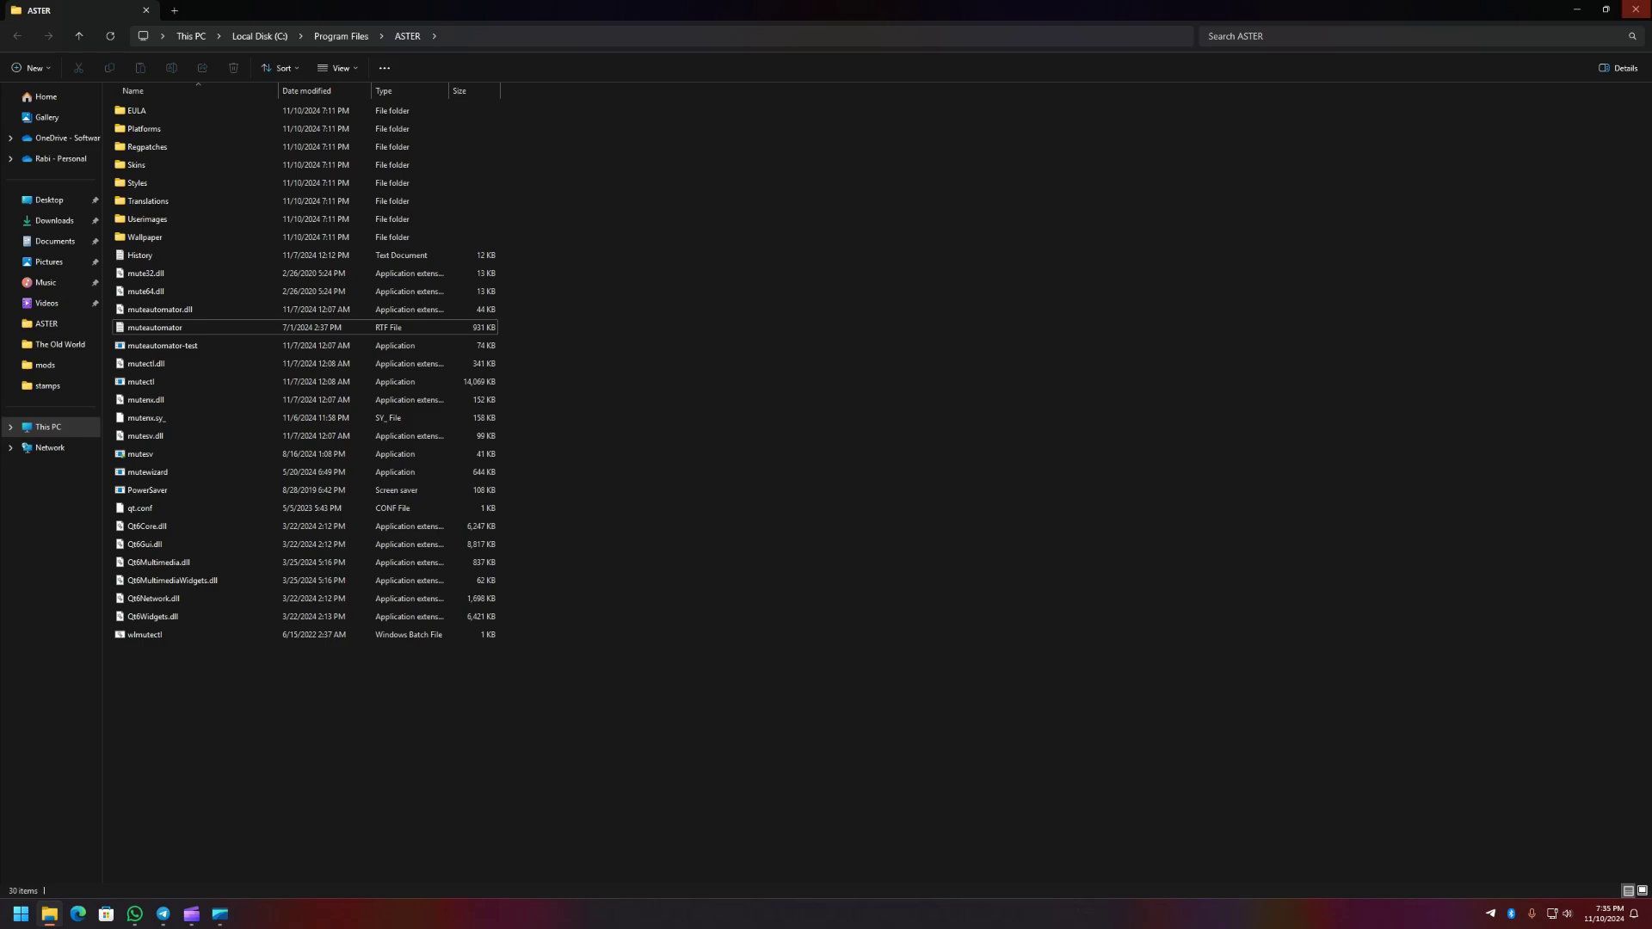
Step: Close Explorer, relaunch ASTER Control as administrator, and show the Workplaces overview
{"action": "left_click", "coordinate": [1635, 8]}
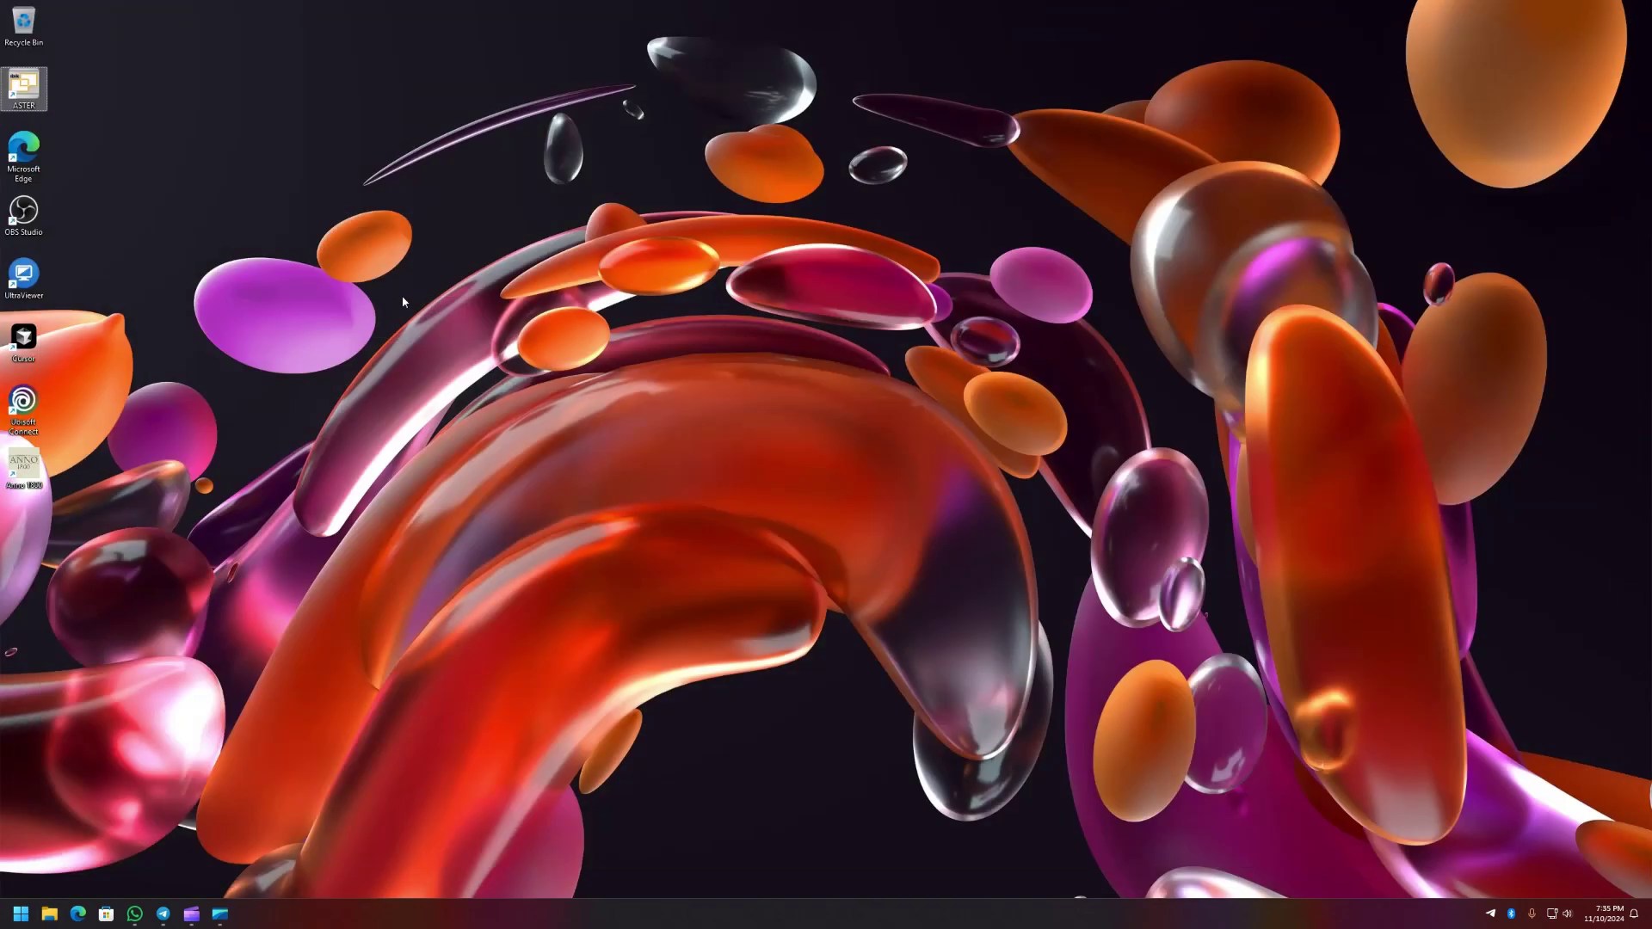
{"action": "right_click", "coordinate": [21, 86]}
{"action": "left_click", "coordinate": [90, 116]}
{"action": "left_click", "coordinate": [760, 564]}
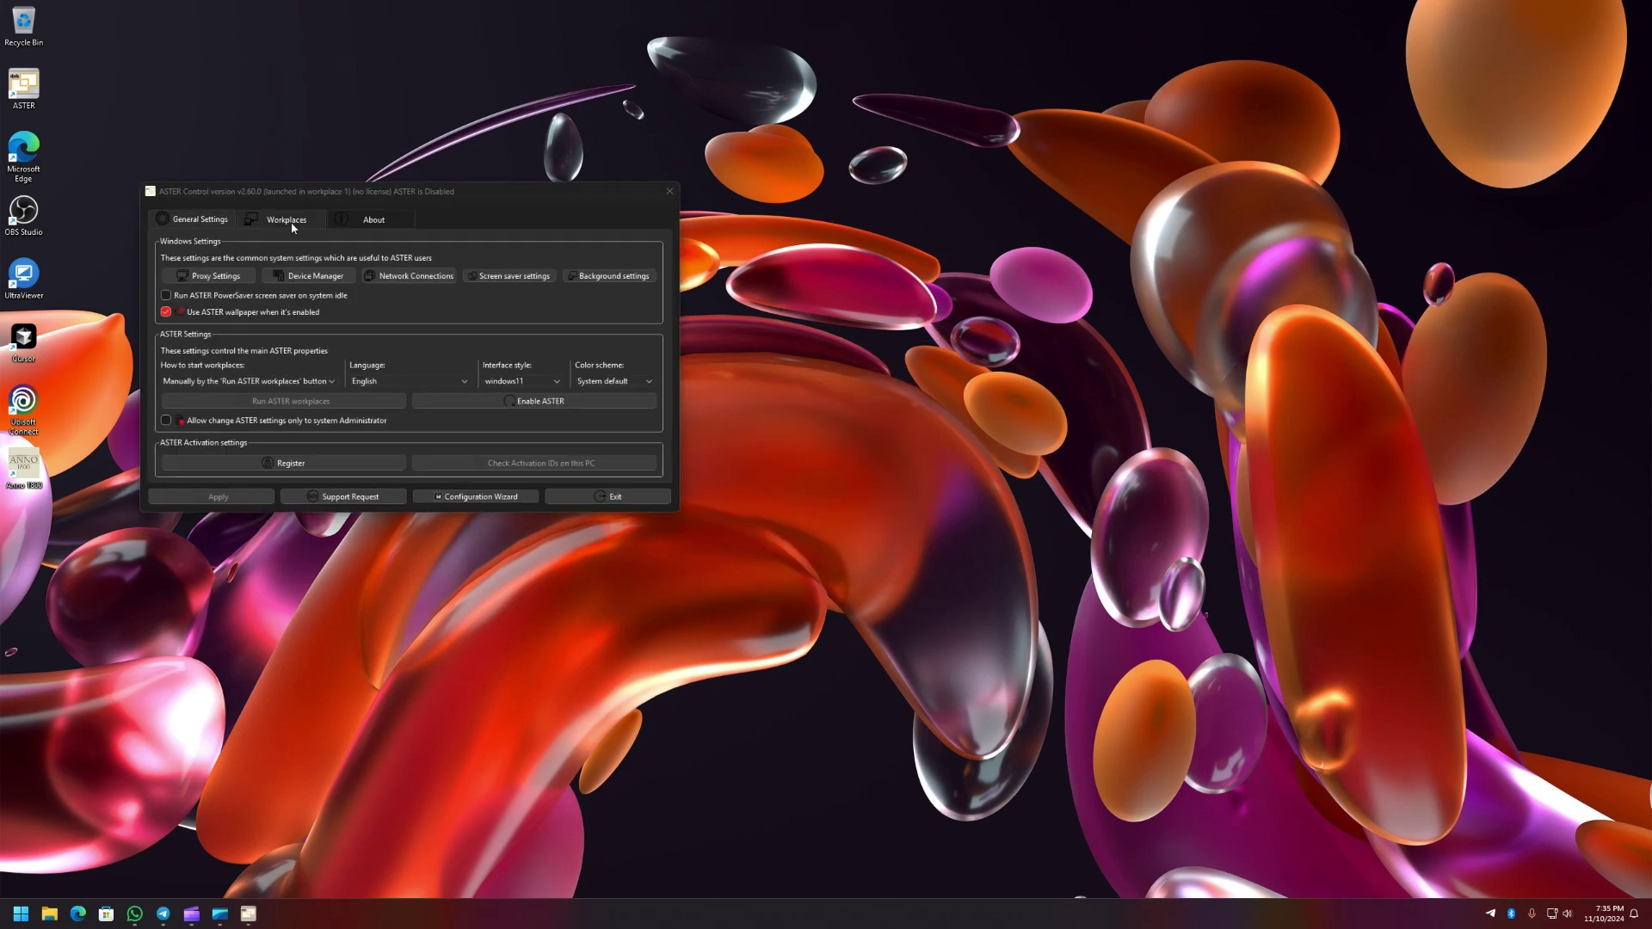
{"action": "left_click", "coordinate": [291, 220]}
{"action": "left_click_drag", "start_coordinate": [364, 197], "coordinate": [356, 172]}
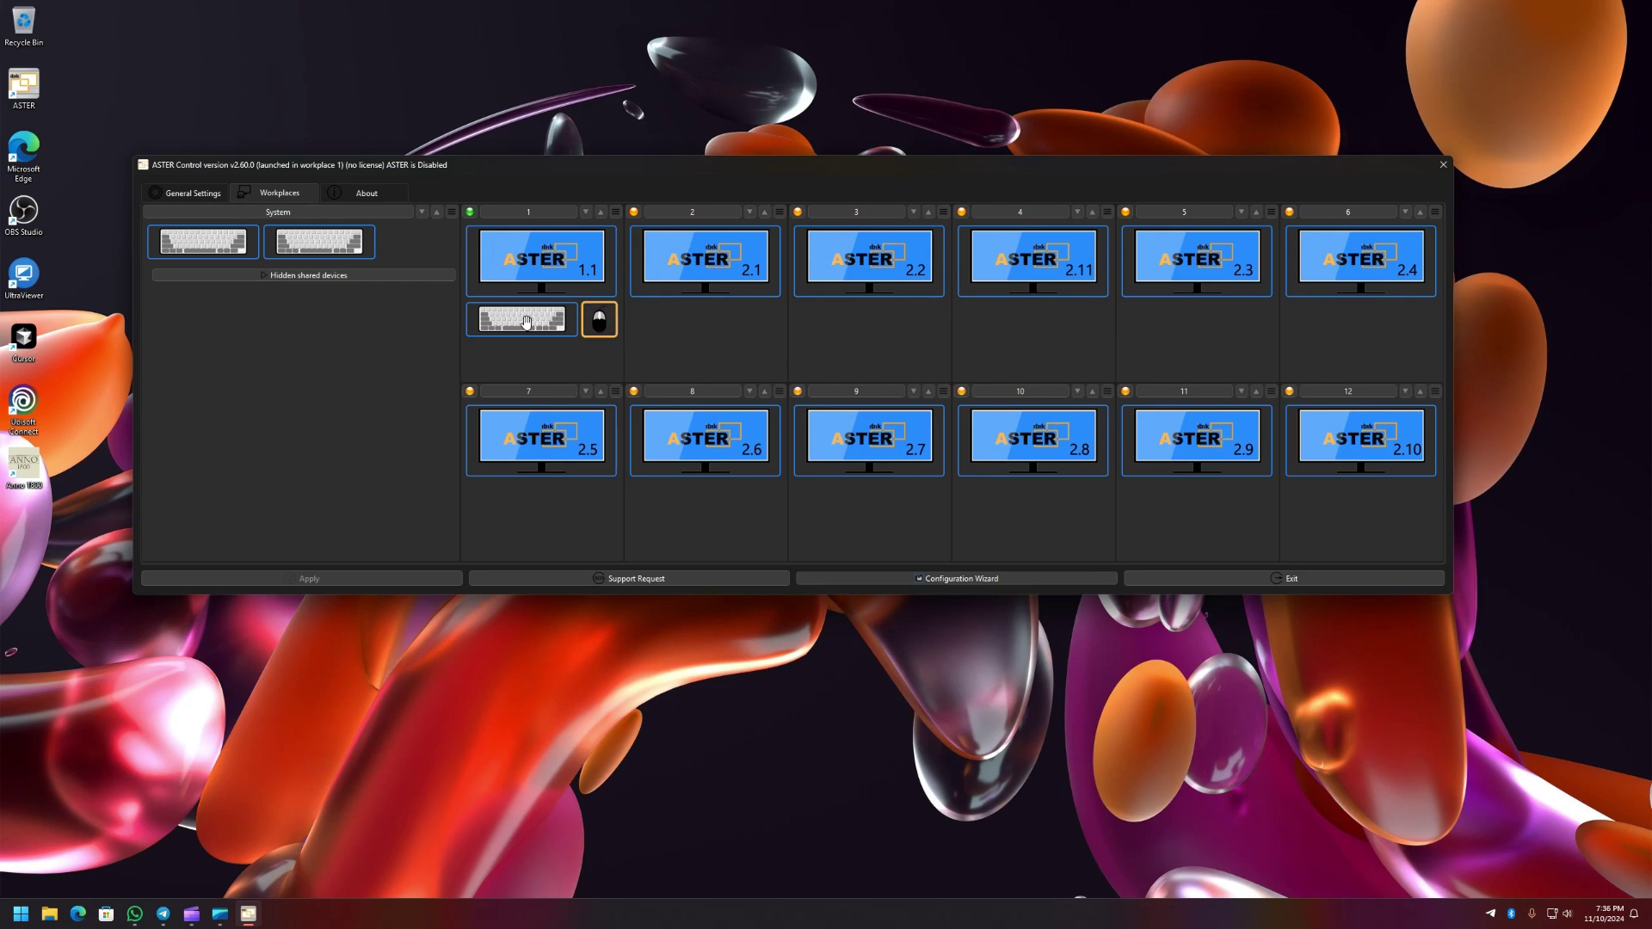
Step: Set workplace 1's keyboard to the fifth custom keyboard icon
{"action": "left_click", "coordinate": [356, 279]}
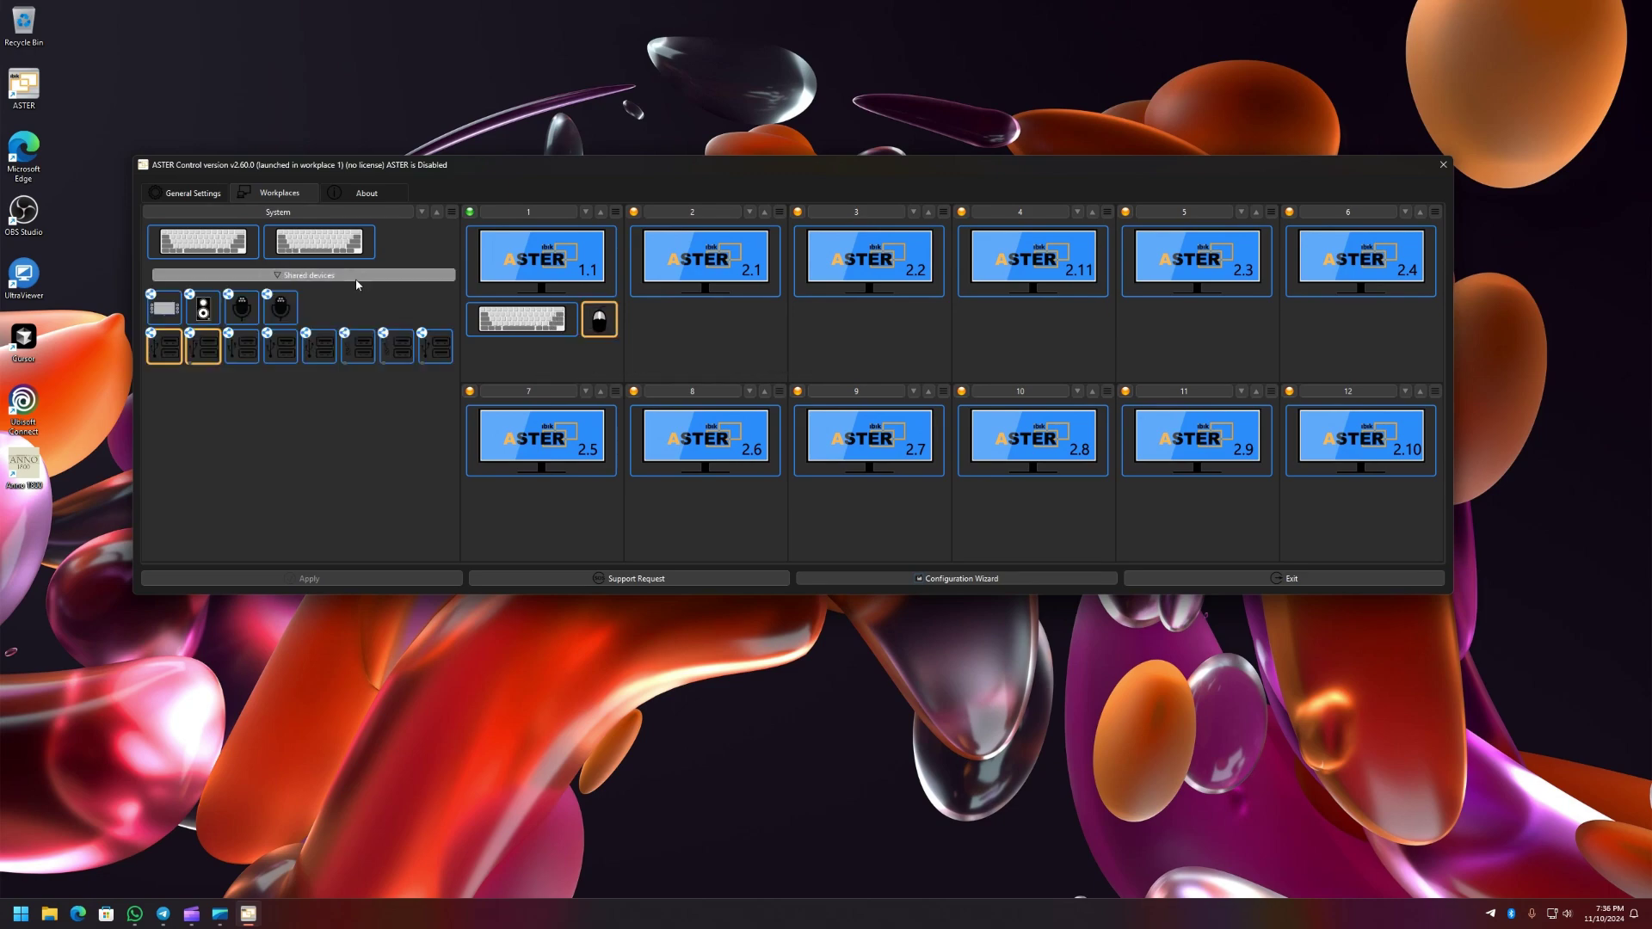
{"action": "right_click", "coordinate": [284, 308]}
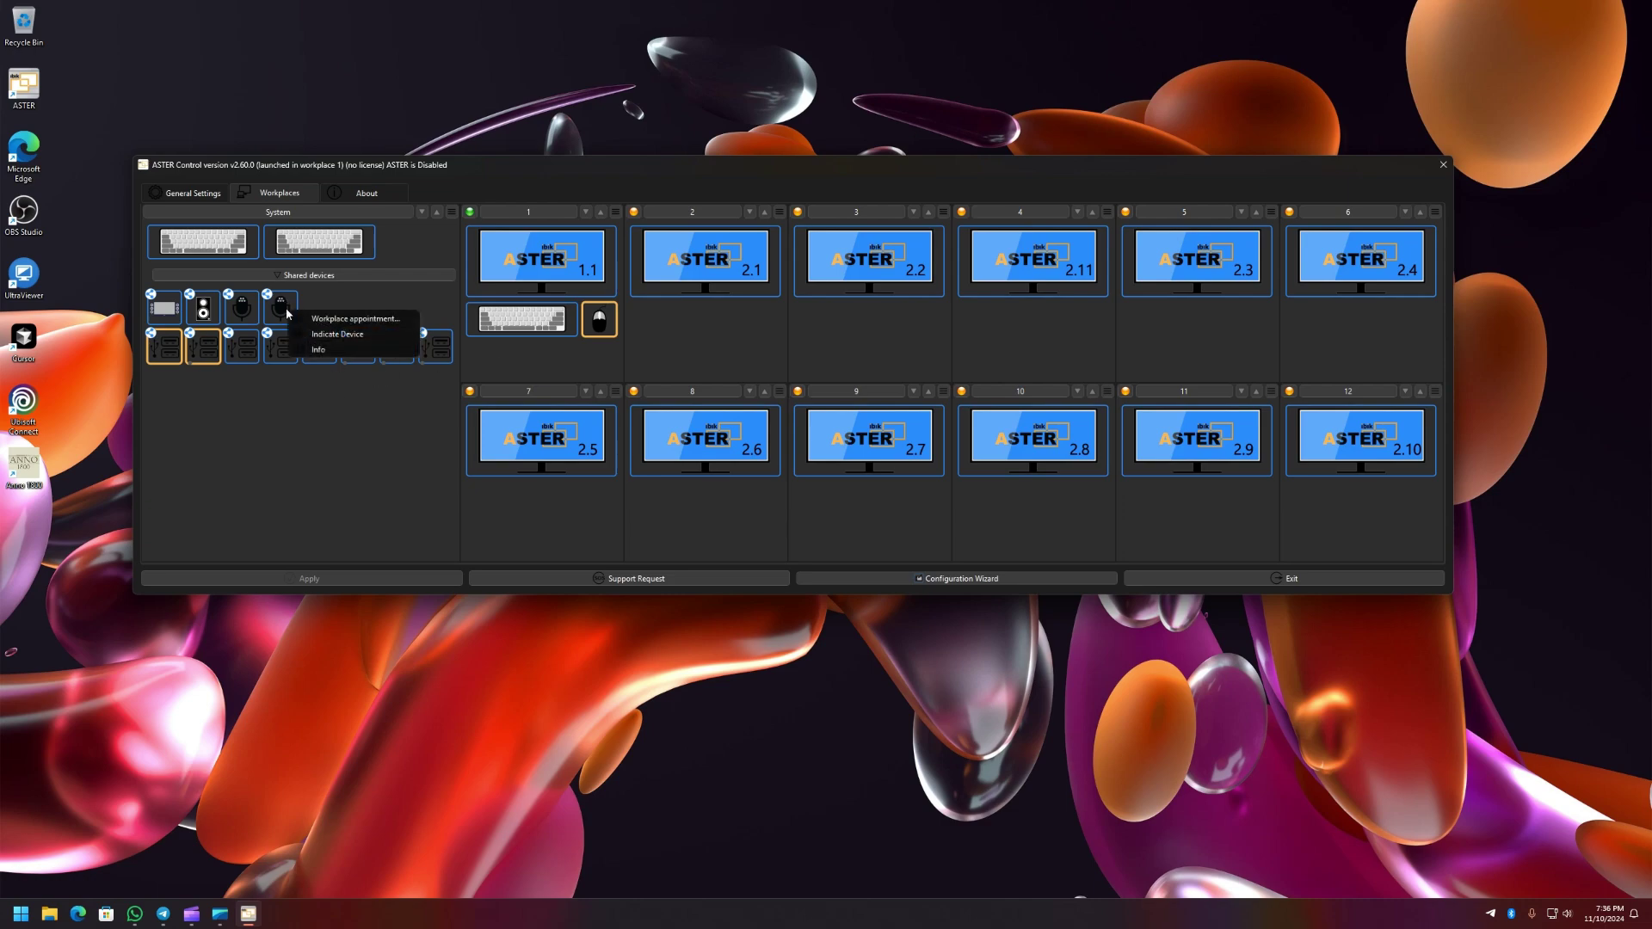
{"action": "right_click", "coordinate": [498, 324]}
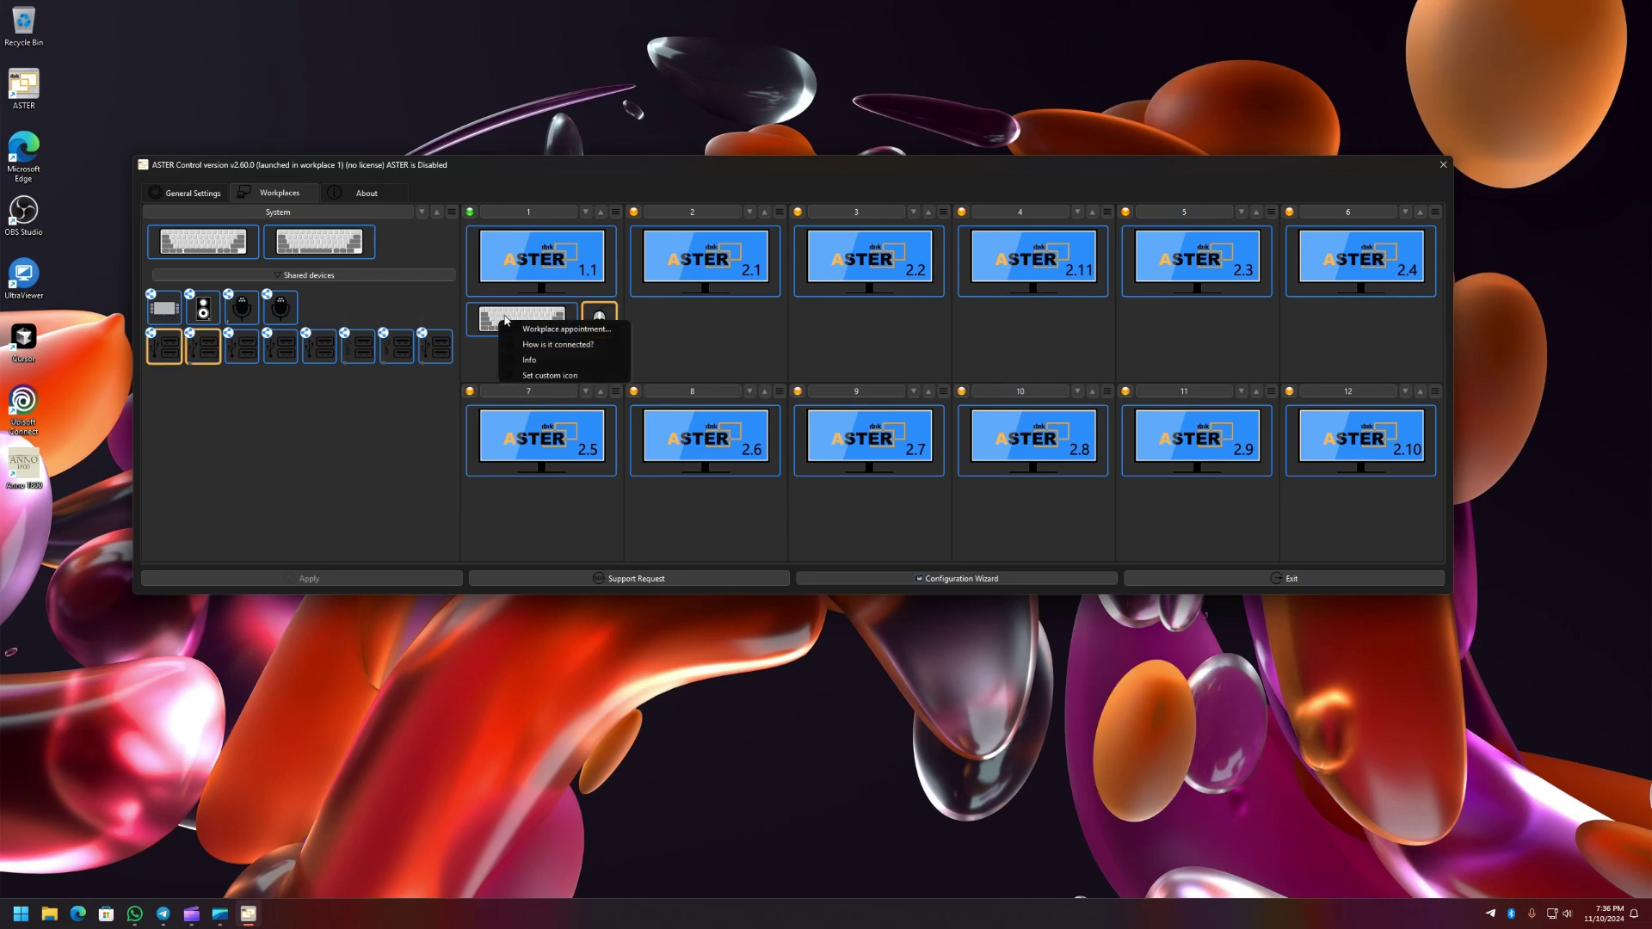
{"action": "left_click", "coordinate": [555, 377]}
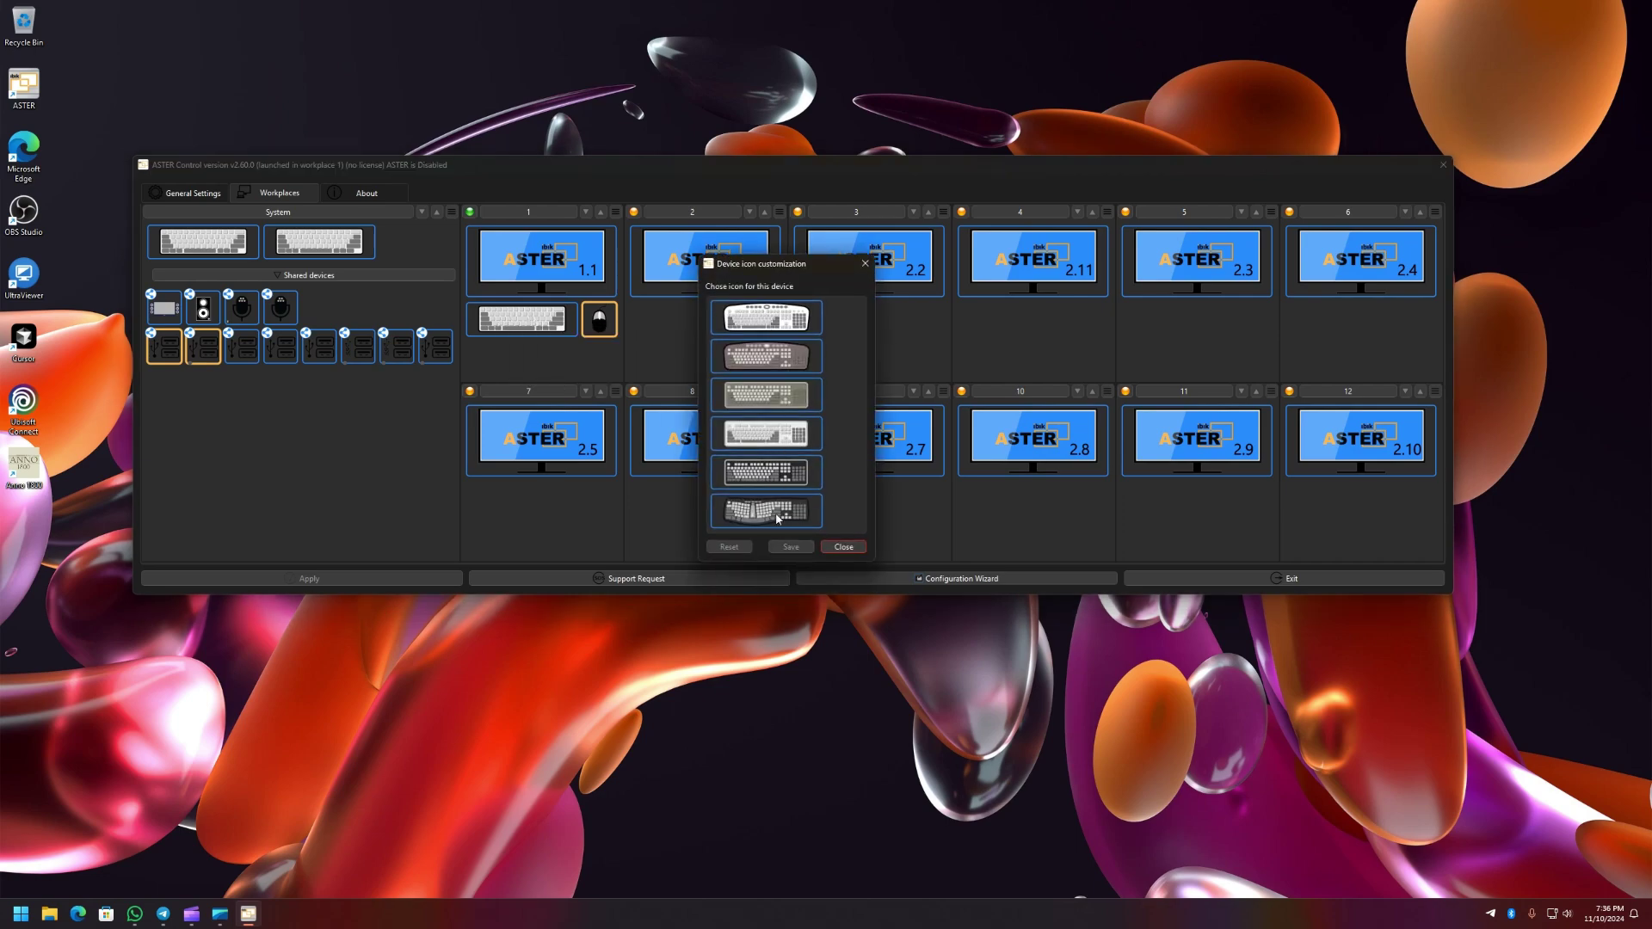
{"action": "left_click", "coordinate": [773, 473]}
{"action": "left_click", "coordinate": [798, 547]}
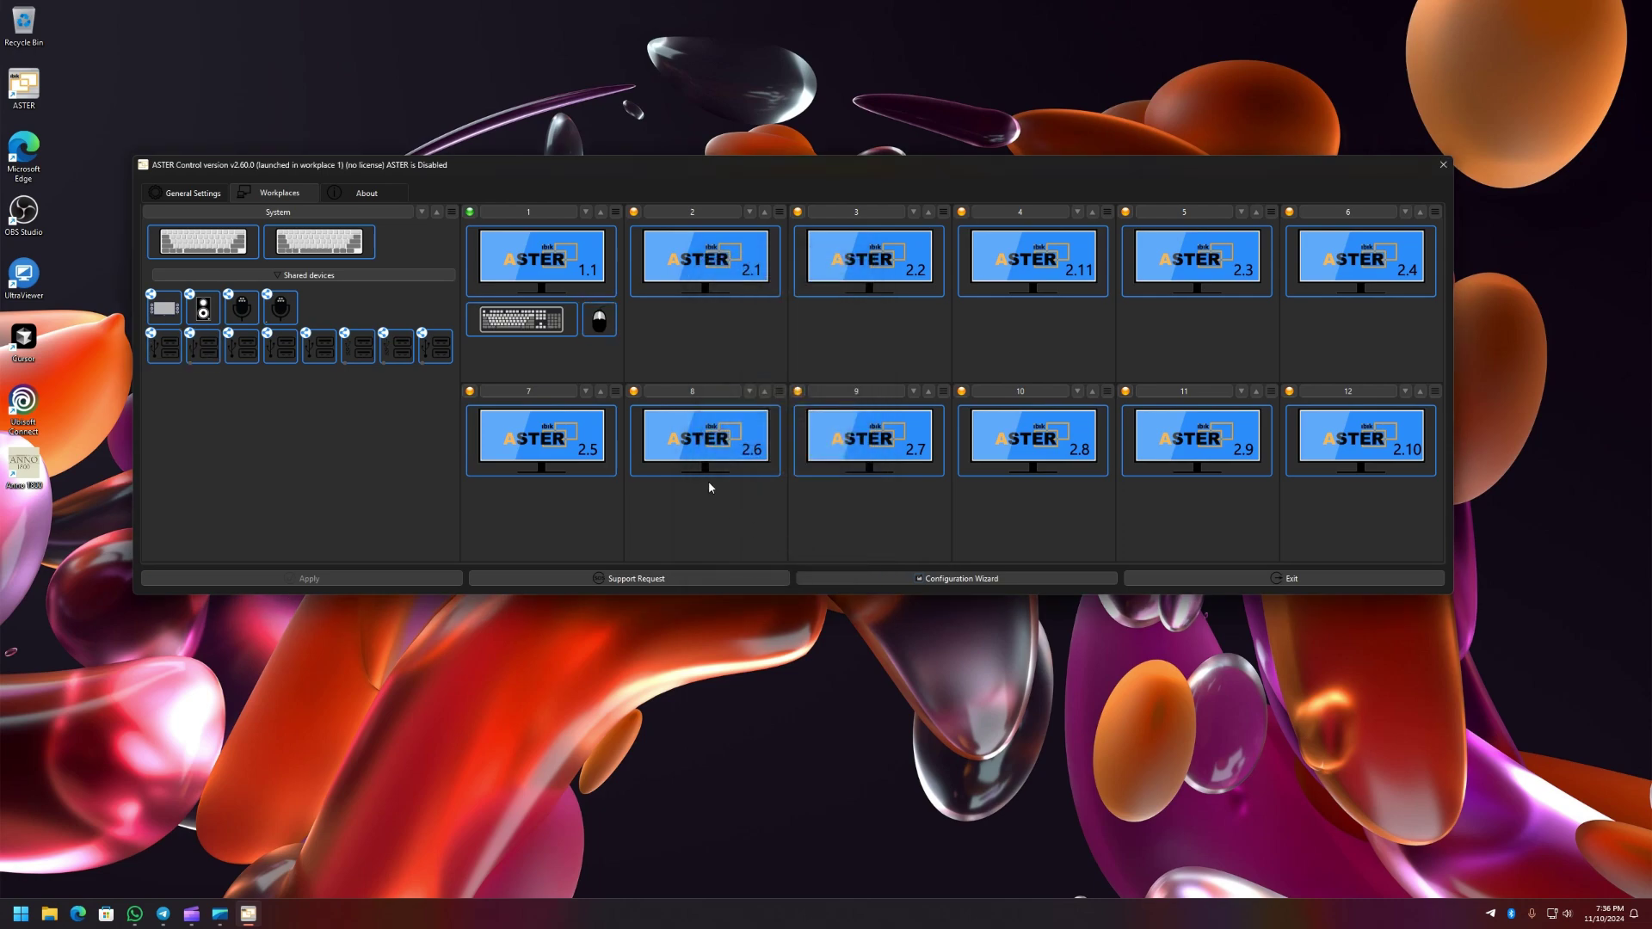
Step: Set workplace 1's mouse to the white mouse icon
{"action": "right_click", "coordinate": [602, 320]}
{"action": "left_click", "coordinate": [647, 370]}
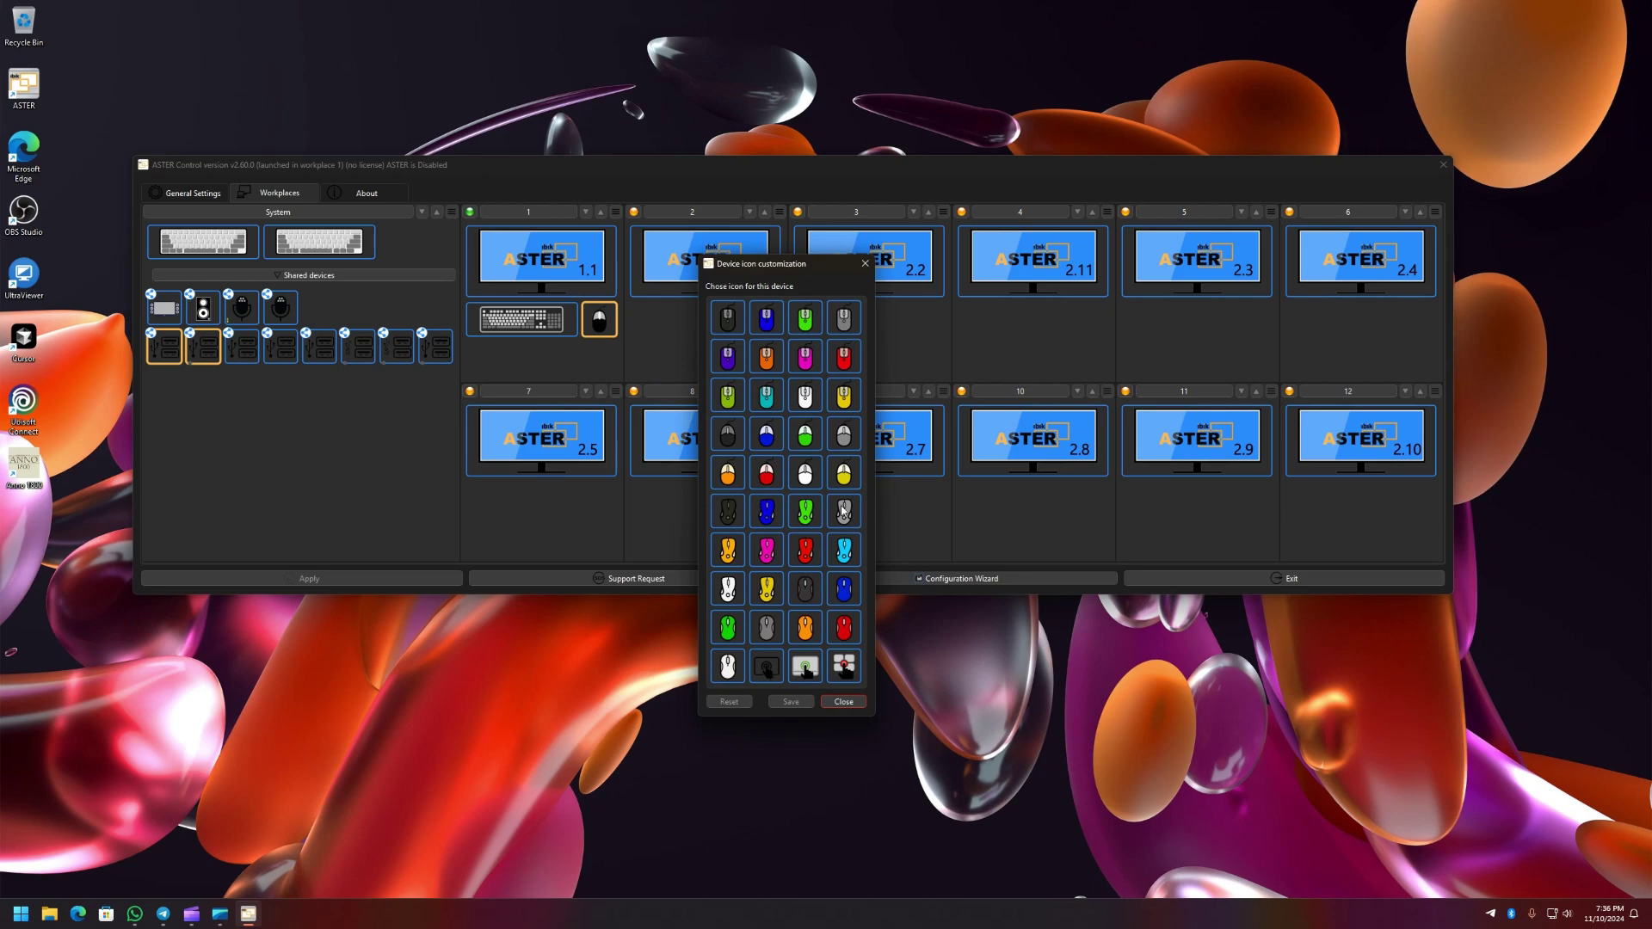
{"action": "left_click", "coordinate": [805, 473]}
{"action": "left_click", "coordinate": [793, 706]}
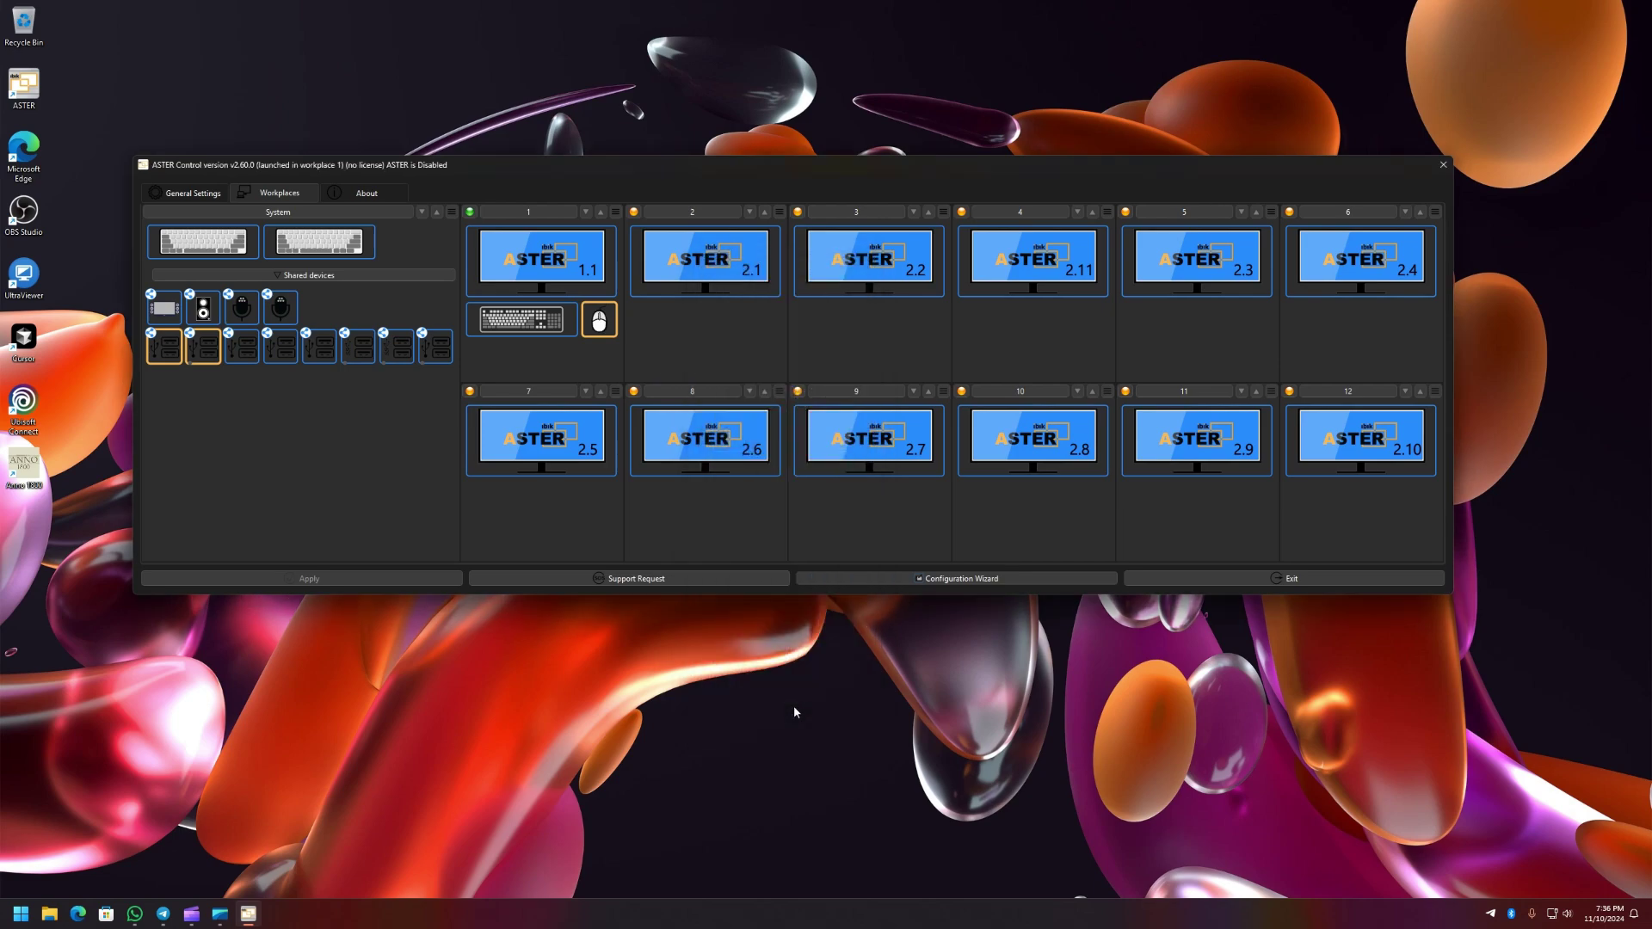
{"action": "left_click_drag", "start_coordinate": [676, 165], "coordinate": [750, 138]}
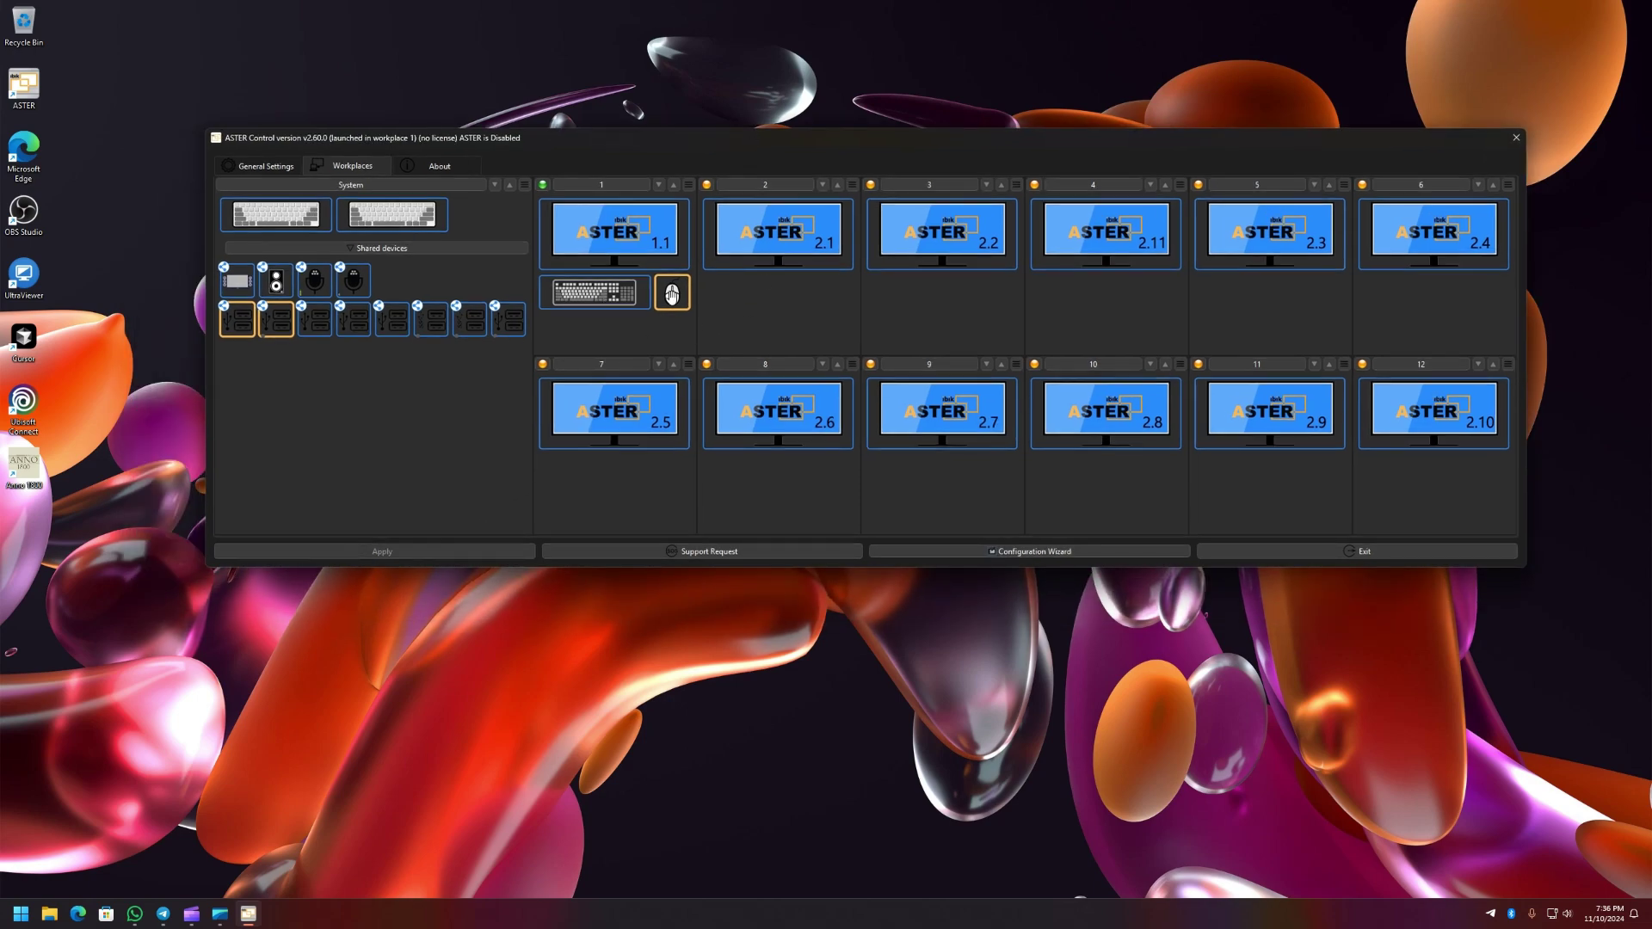
Step: Set a custom icon for monitor 1.1 in workplace 1, choosing the third monitor style, and save
{"action": "mouse_move", "coordinate": [672, 295]}
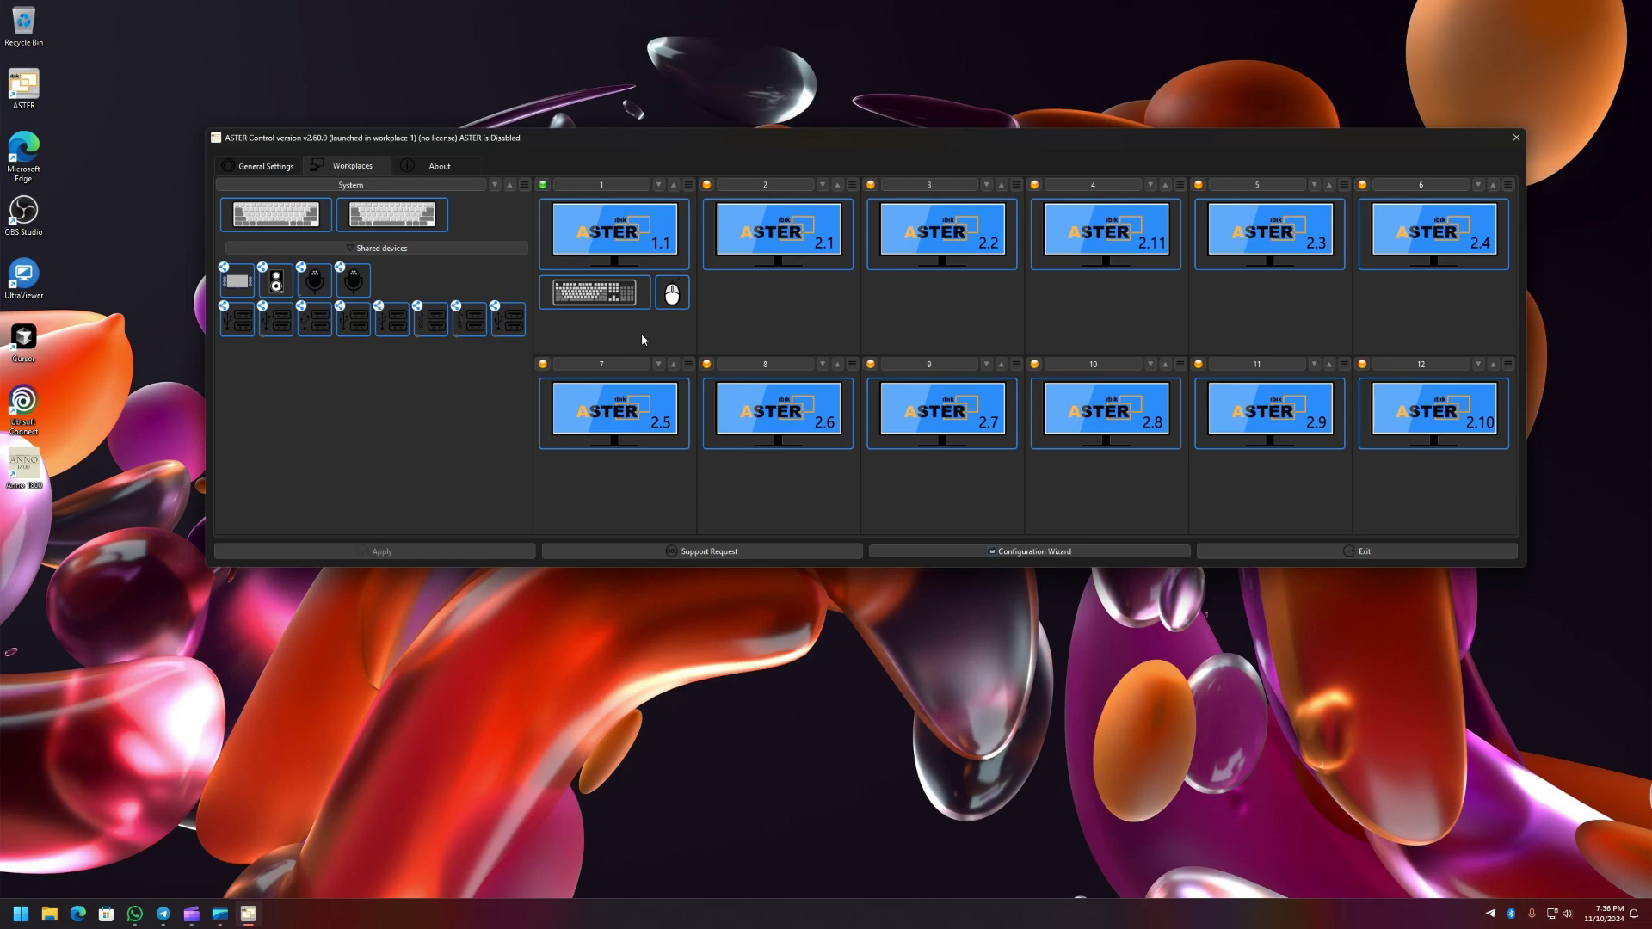
{"action": "right_click", "coordinate": [635, 236]}
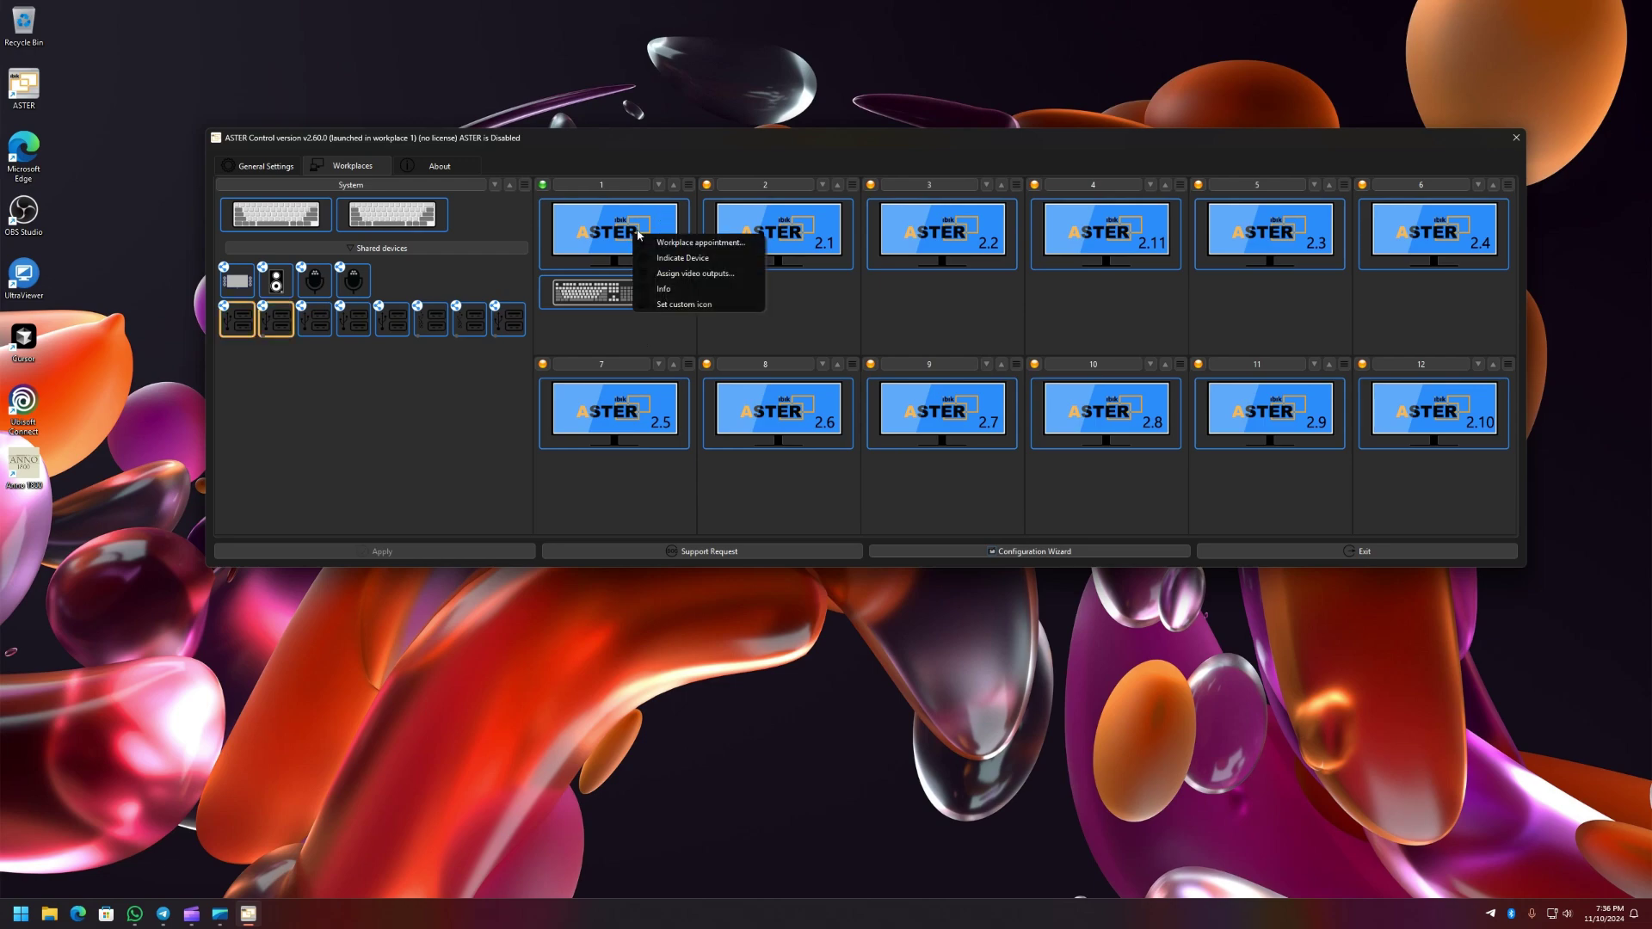
{"action": "left_click", "coordinate": [682, 305]}
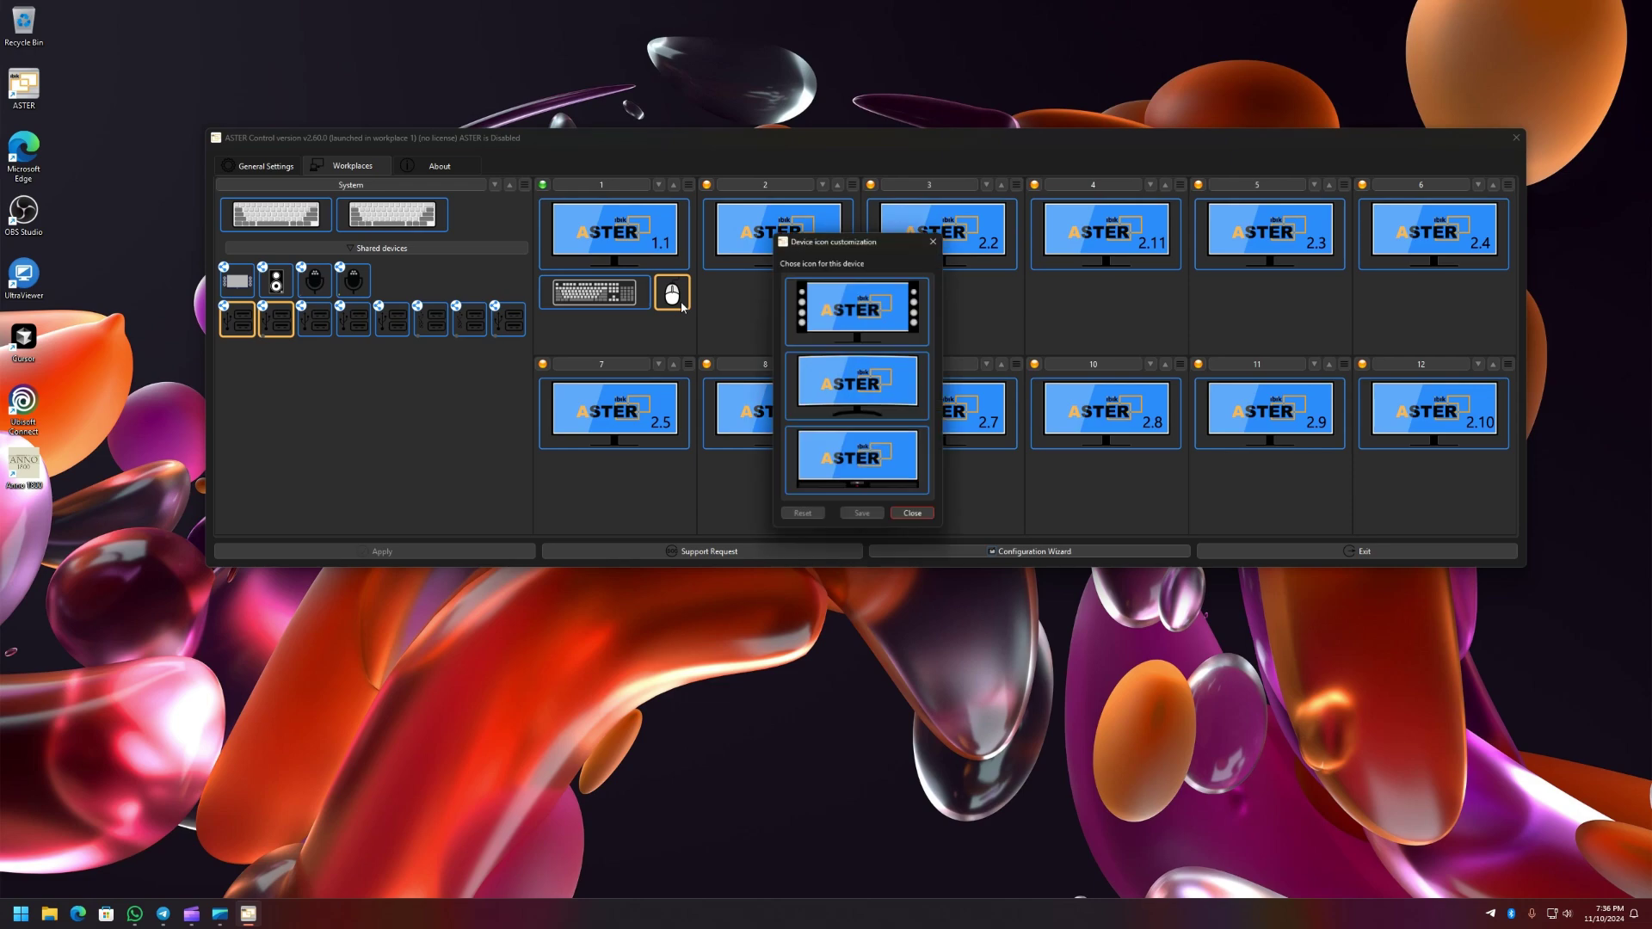
{"action": "left_click", "coordinate": [845, 309]}
{"action": "left_click", "coordinate": [852, 387]}
{"action": "left_click", "coordinate": [851, 467]}
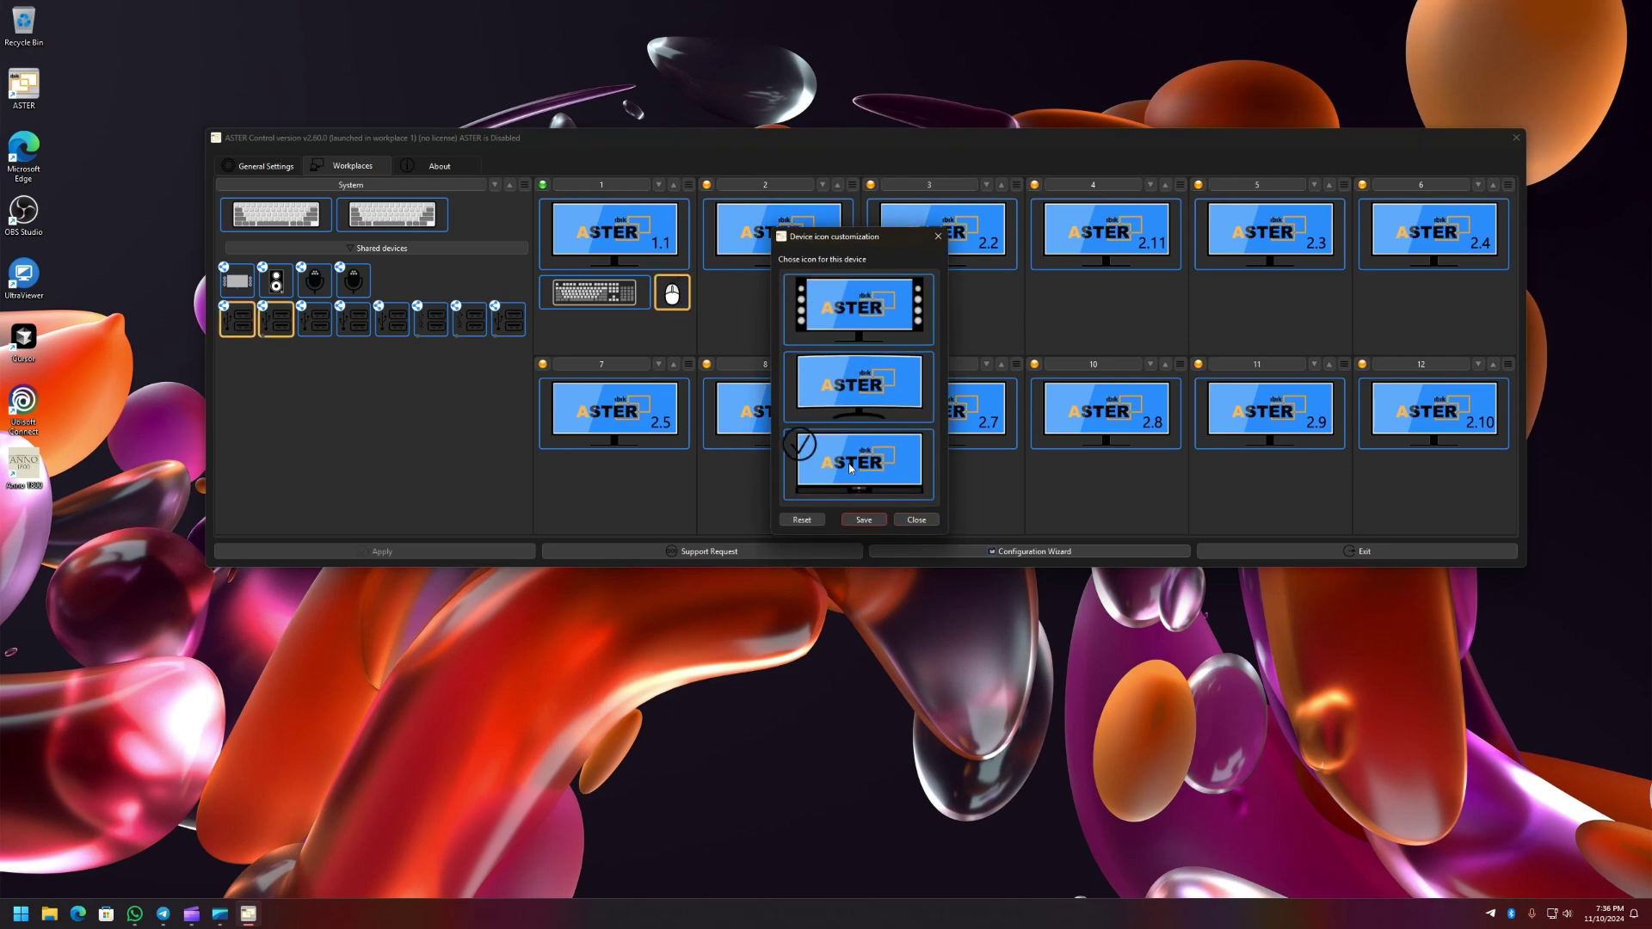
{"action": "left_click", "coordinate": [864, 519]}
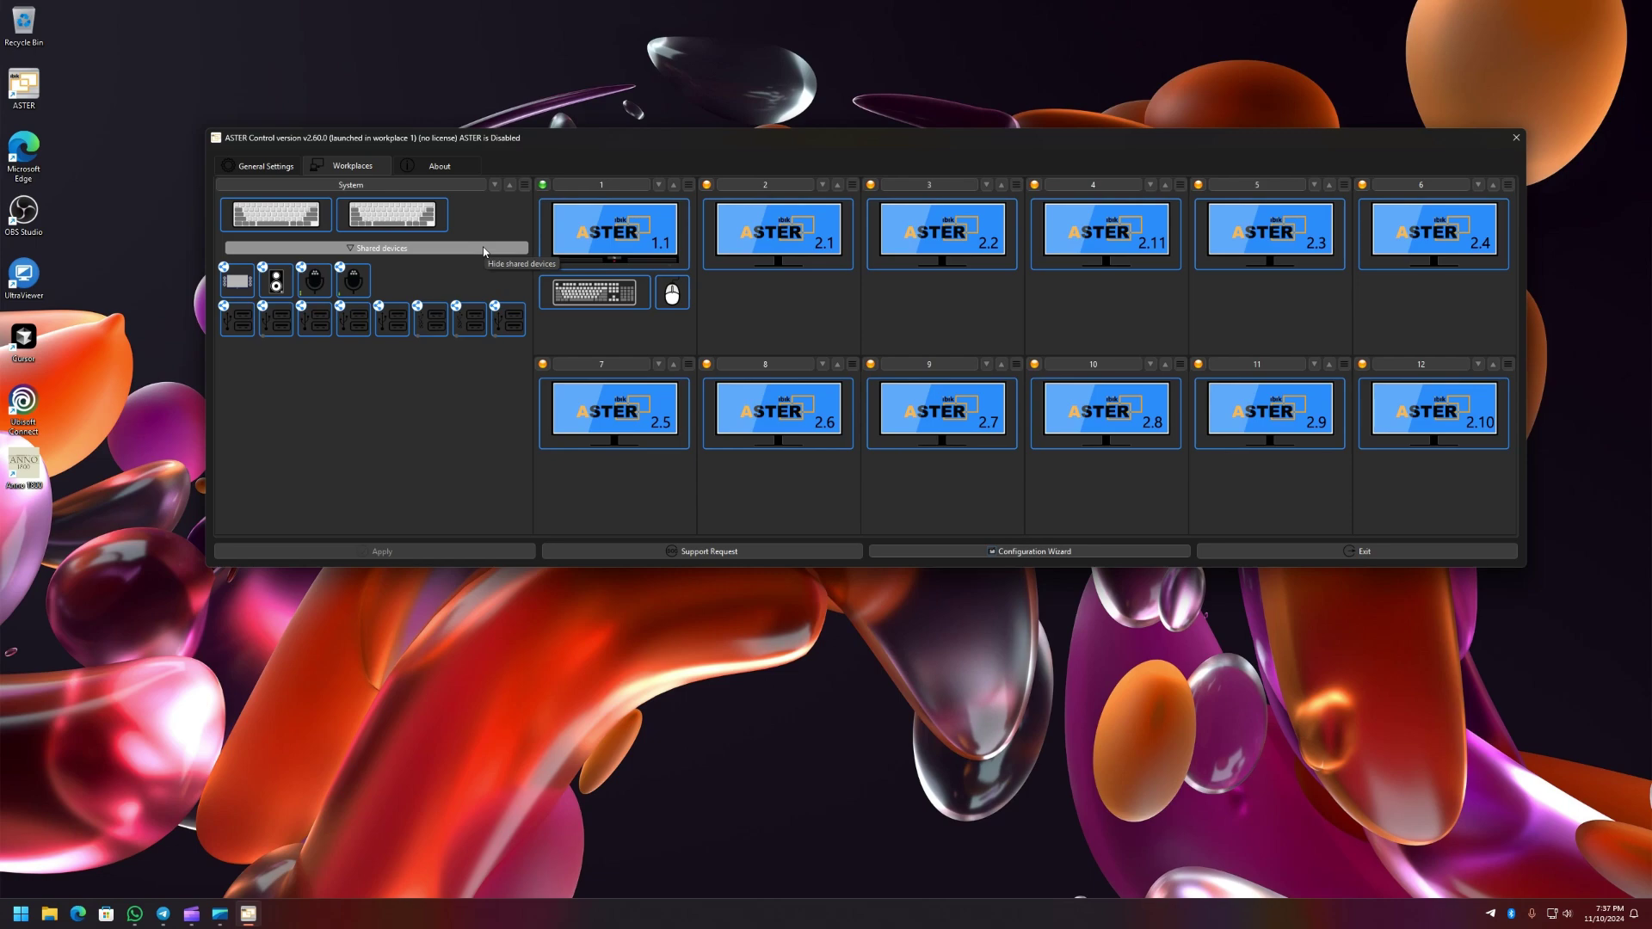
Step: Open the ASTER installation folder from the desktop shortcut's context menu
{"action": "double_click", "coordinate": [23, 22]}
{"action": "left_click", "coordinate": [1634, 8]}
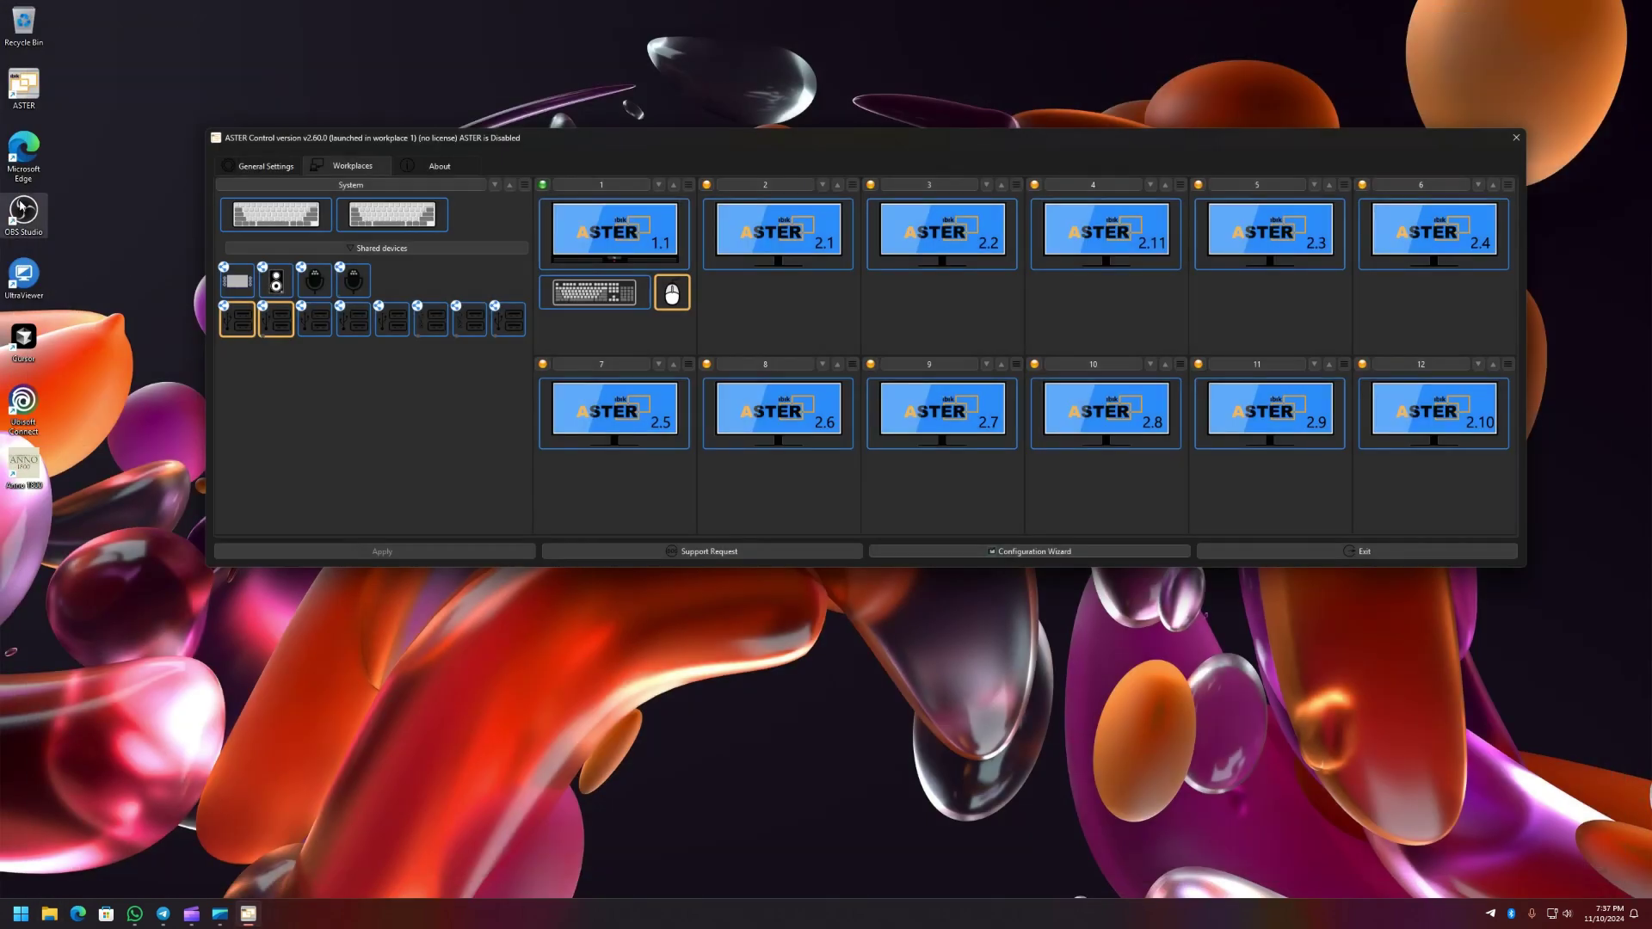
{"action": "right_click", "coordinate": [24, 90]}
{"action": "left_click", "coordinate": [76, 195]}
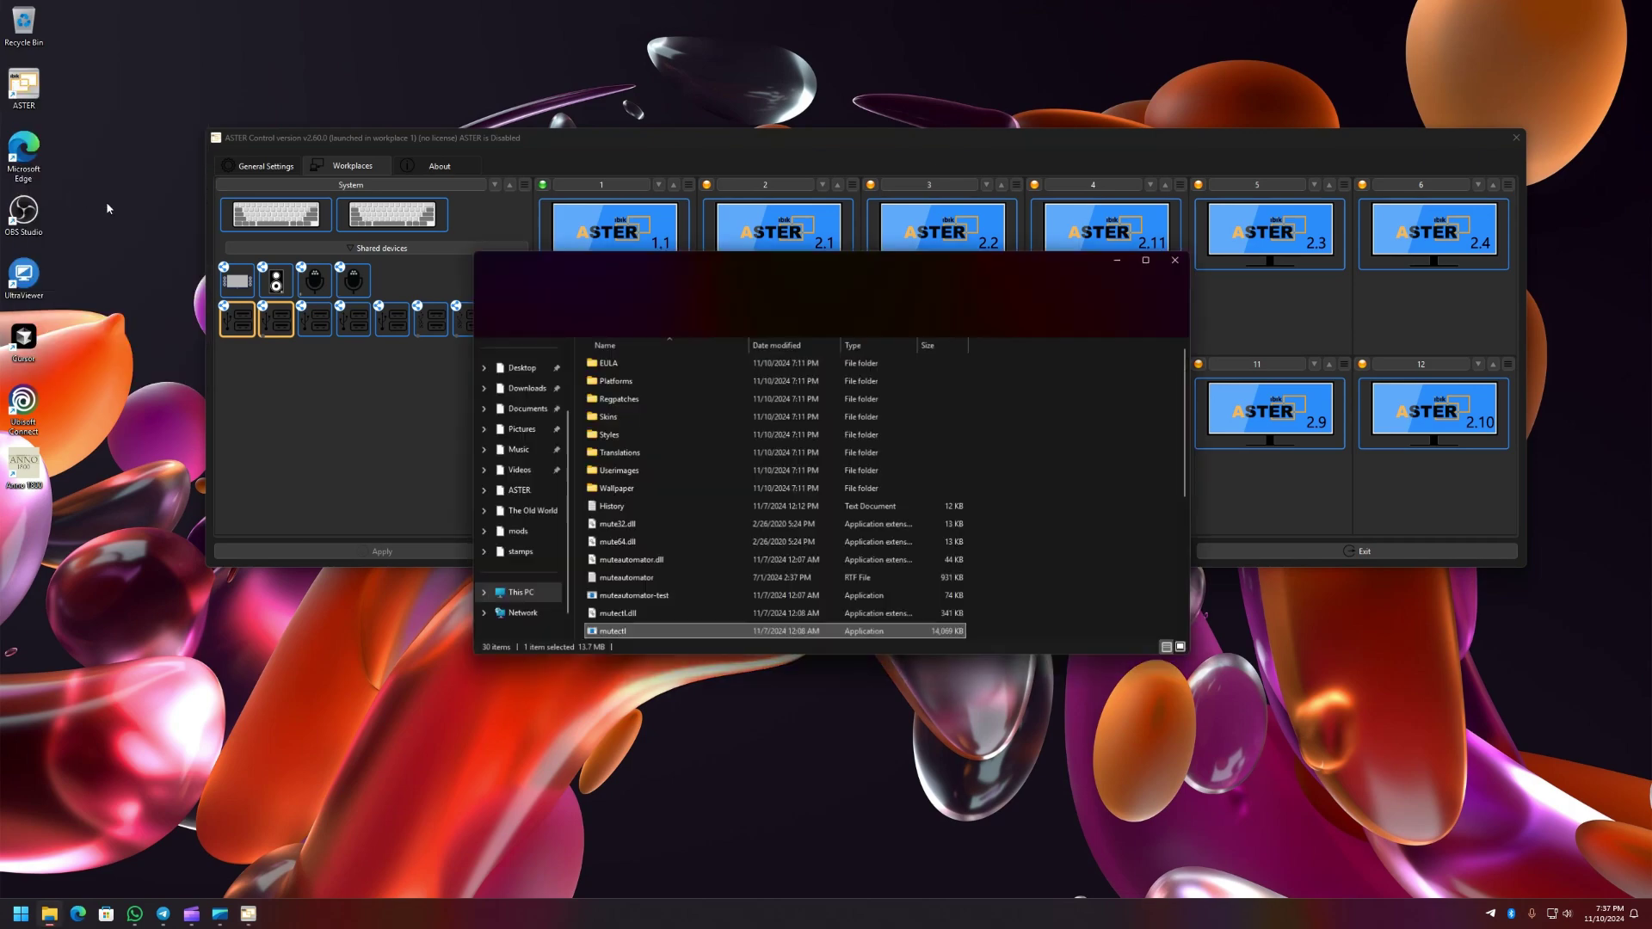
{"action": "left_click", "coordinate": [695, 410]}
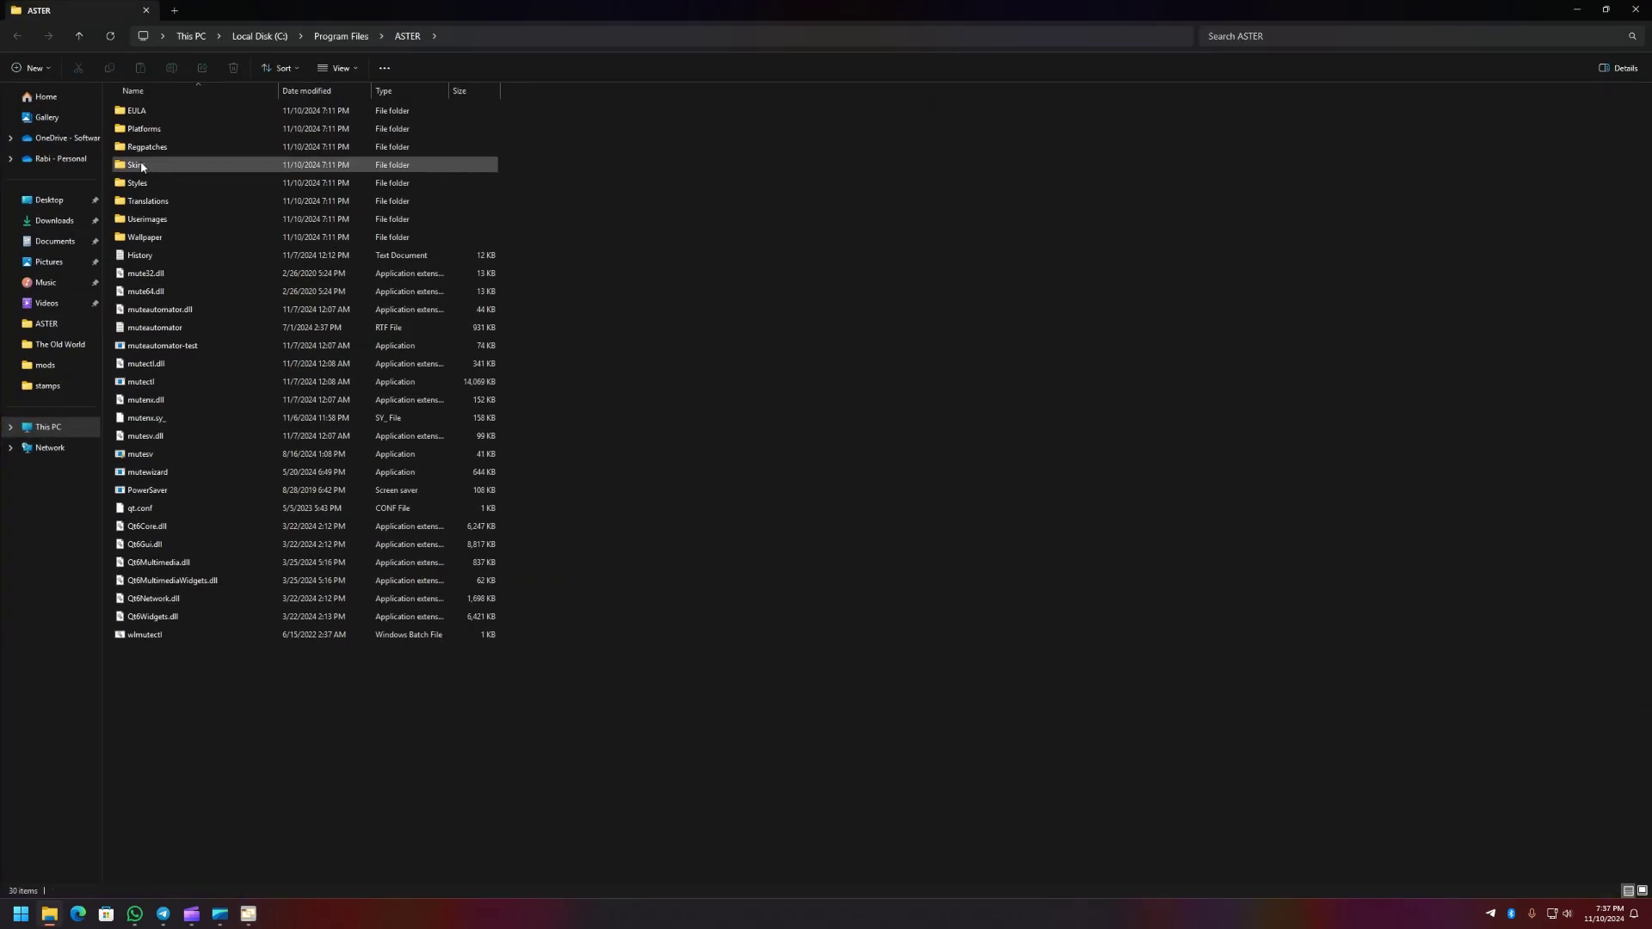
Step: Browse the keyboard and monitor image folders inside Userimages
{"action": "double_click", "coordinate": [161, 221]}
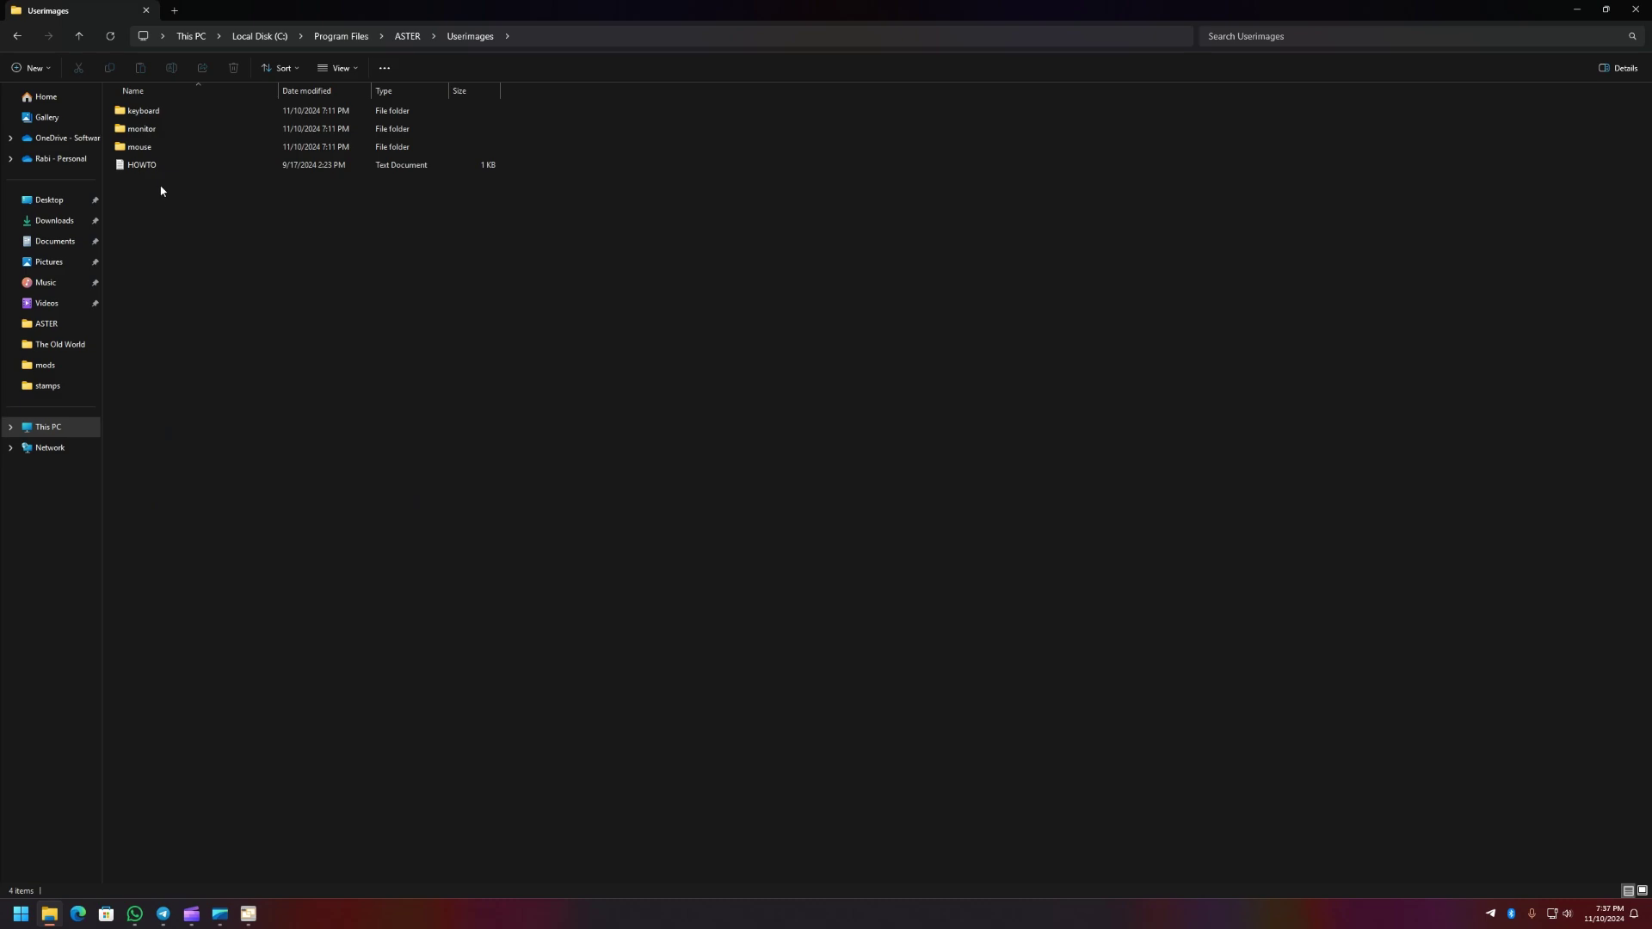
{"action": "left_click_drag", "start_coordinate": [423, 309], "coordinate": [217, 108]}
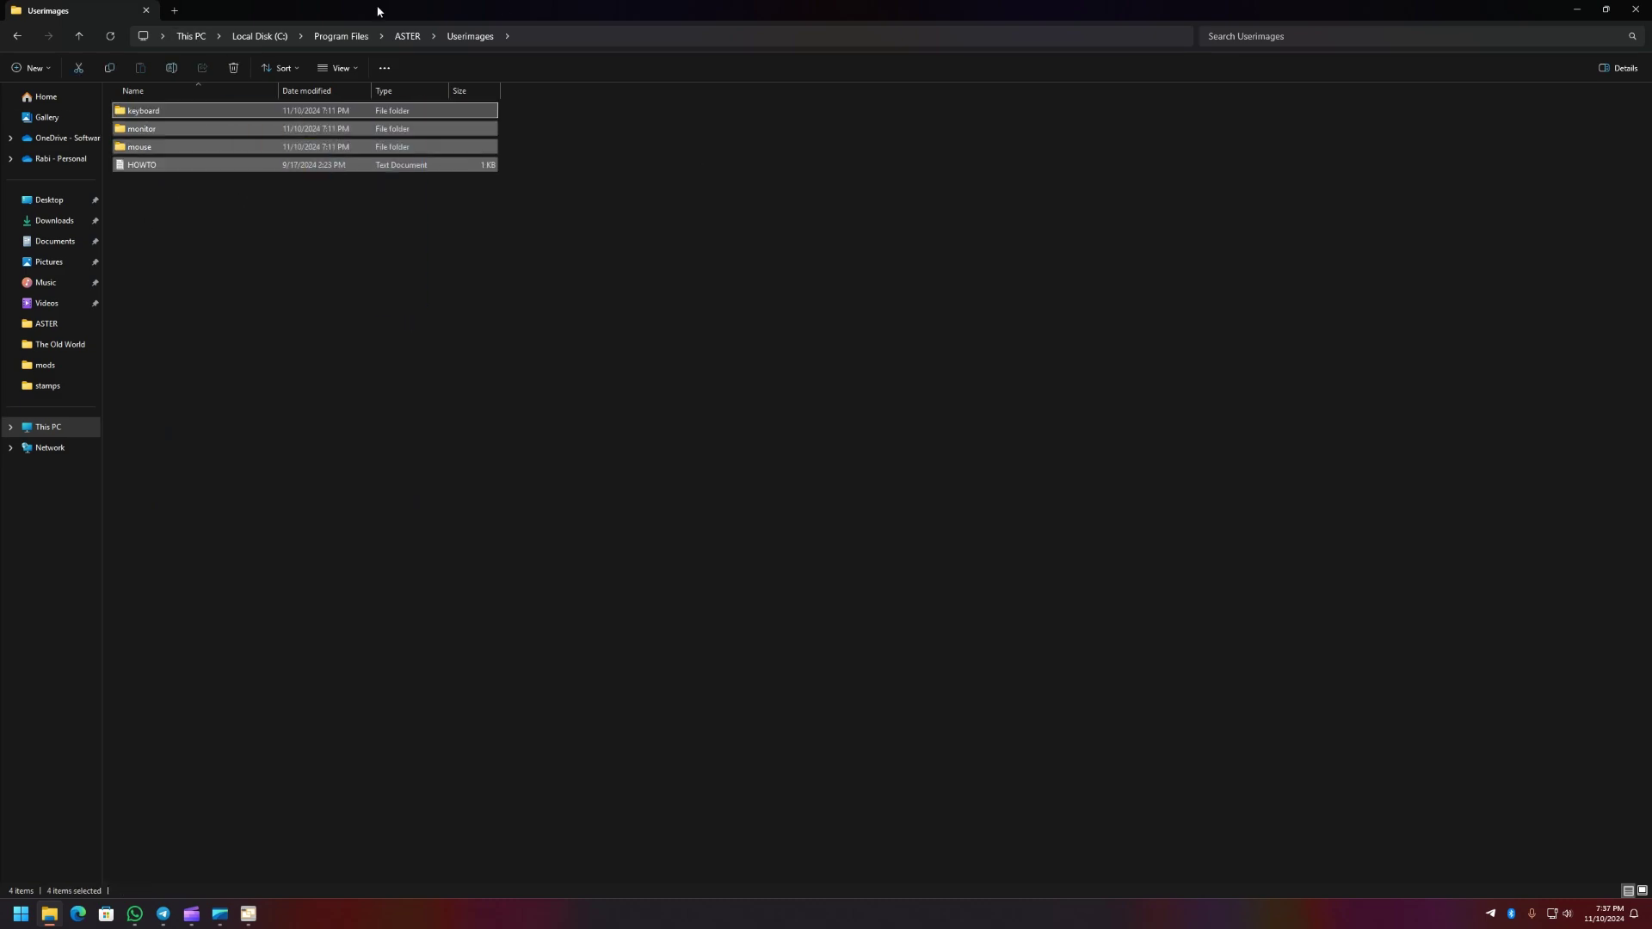
{"action": "double_click", "coordinate": [371, 113]}
{"action": "left_click_drag", "start_coordinate": [991, 237], "coordinate": [131, 42]}
{"action": "left_click", "coordinate": [472, 37]}
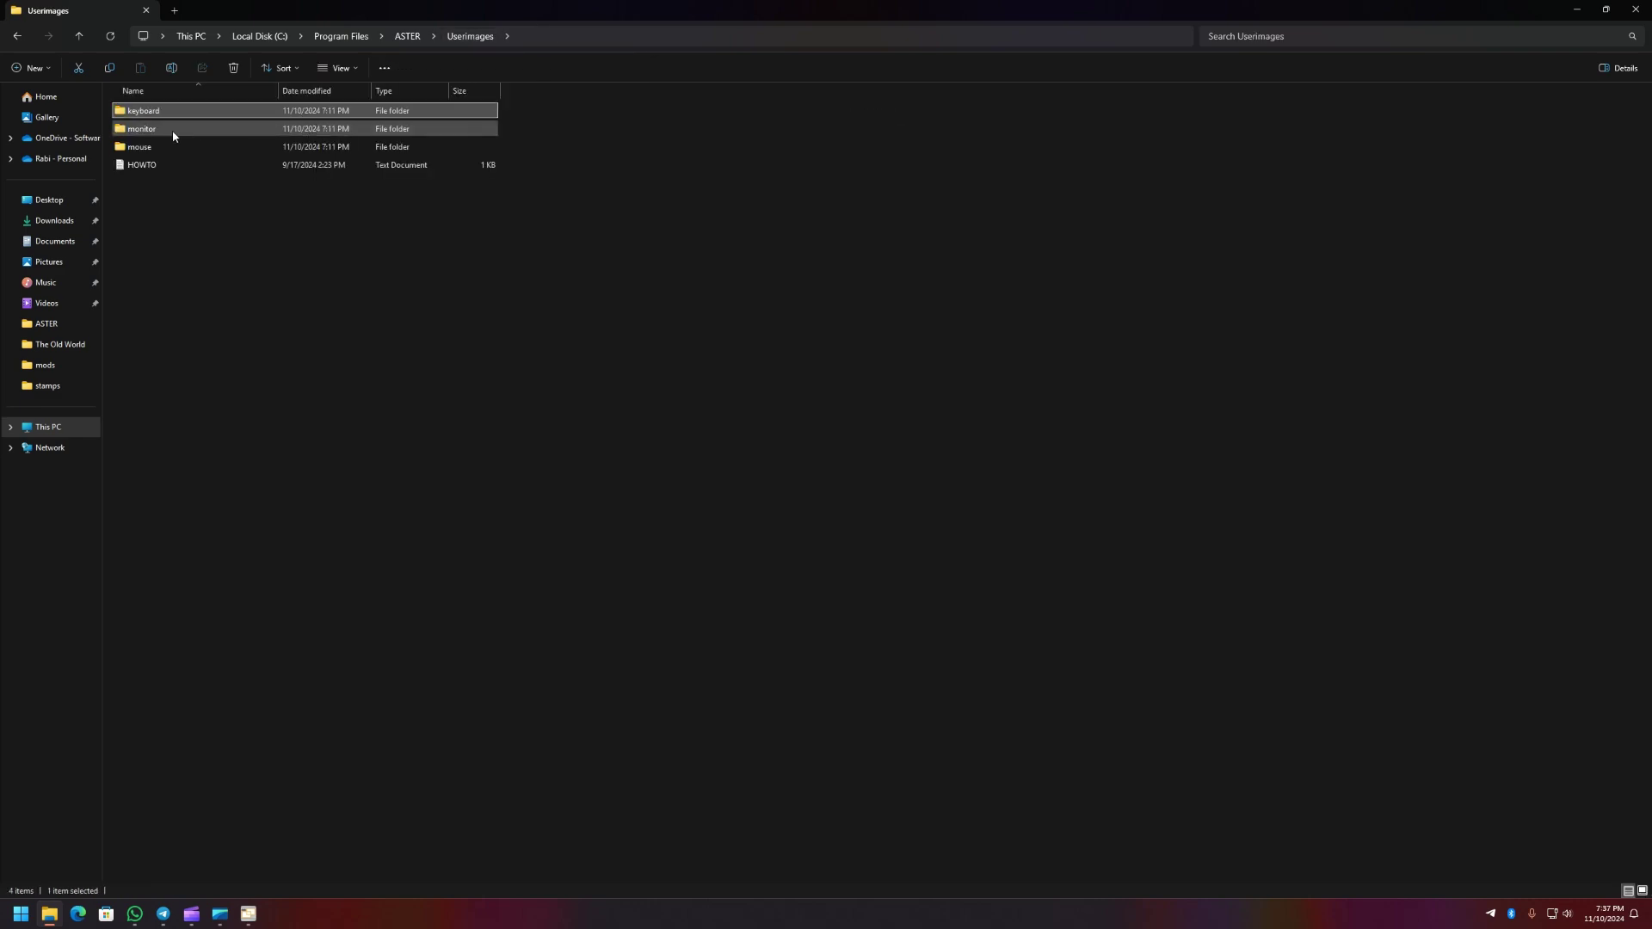
{"action": "left_click_drag", "start_coordinate": [713, 294], "coordinate": [103, 82]}
{"action": "left_click", "coordinate": [534, 320]}
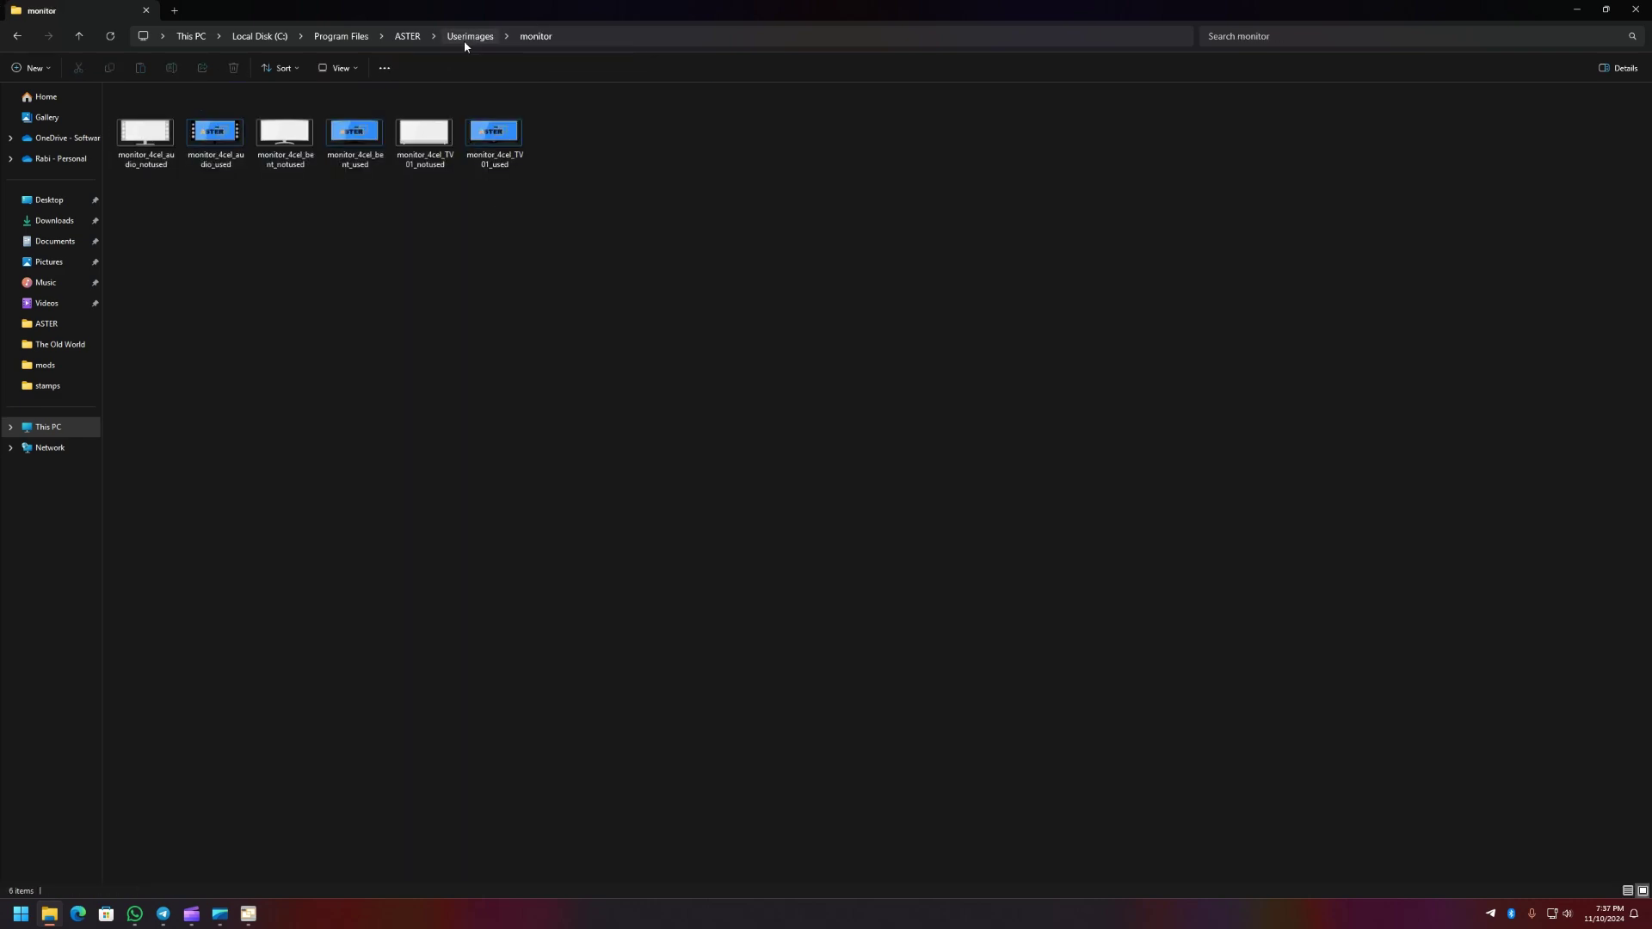
{"action": "left_click", "coordinate": [466, 39]}
Step: Browse the mouse image folder, close Explorer, and relaunch ASTER Control from the desktop
{"action": "double_click", "coordinate": [170, 147]}
{"action": "left_click_drag", "start_coordinate": [473, 344], "coordinate": [442, 58]}
{"action": "key", "text": "Delete"}
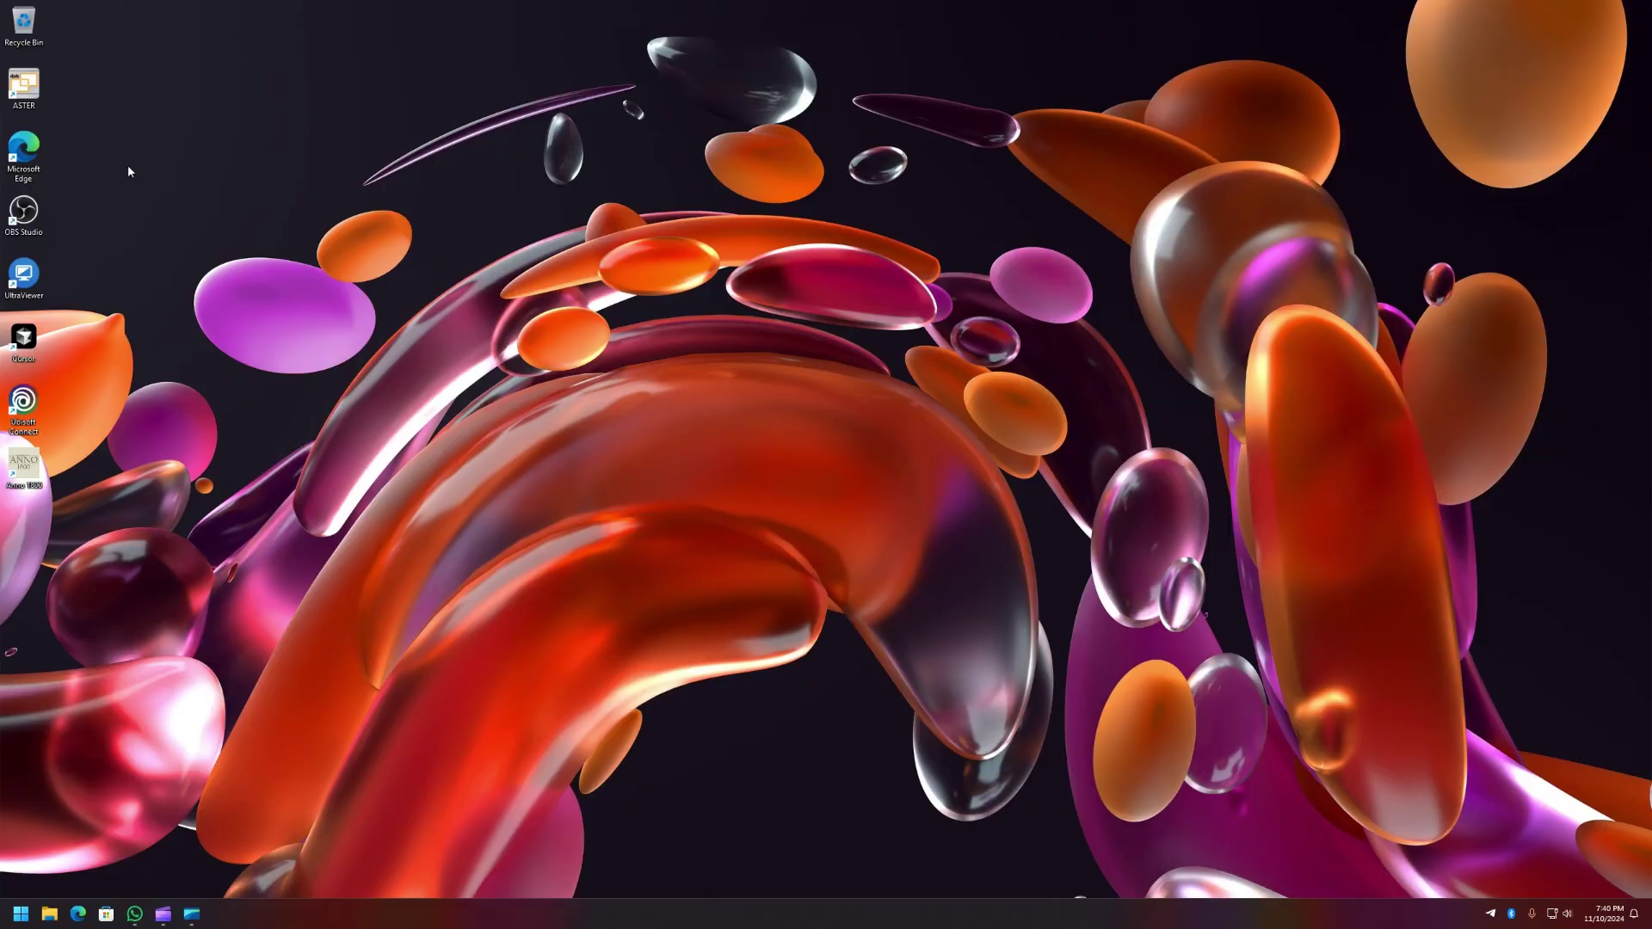
{"action": "double_click", "coordinate": [24, 86]}
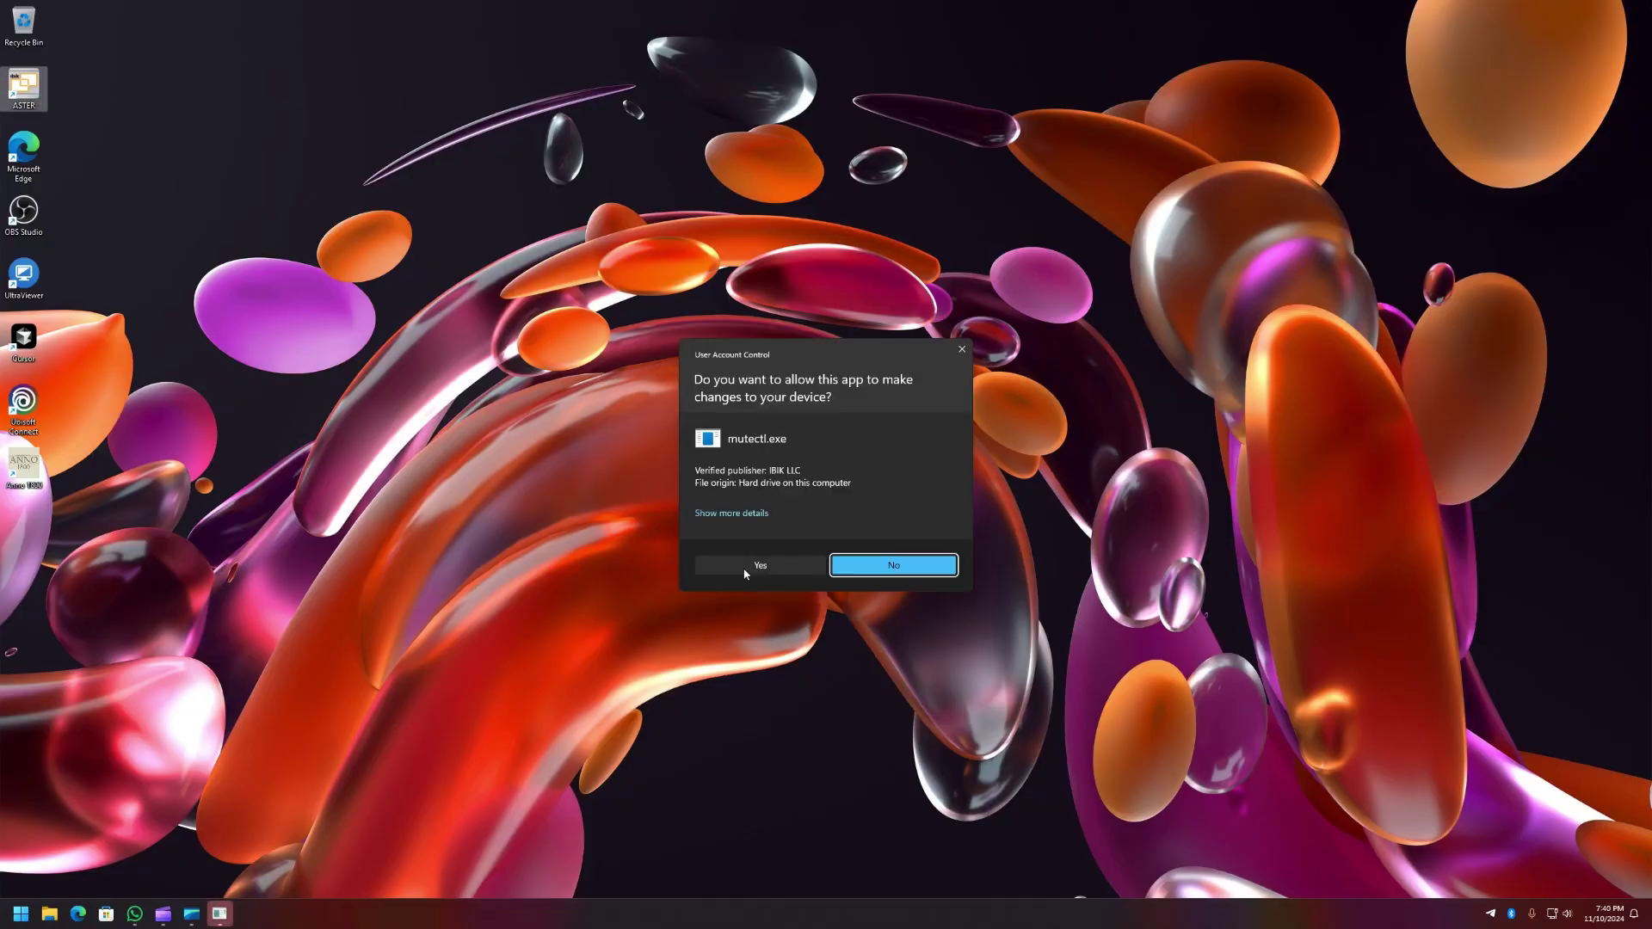
Step: Approve the mutectl.exe prompt, check workplace 1's device menu on Workplaces, and open then close Support Request
{"action": "left_click", "coordinate": [745, 566]}
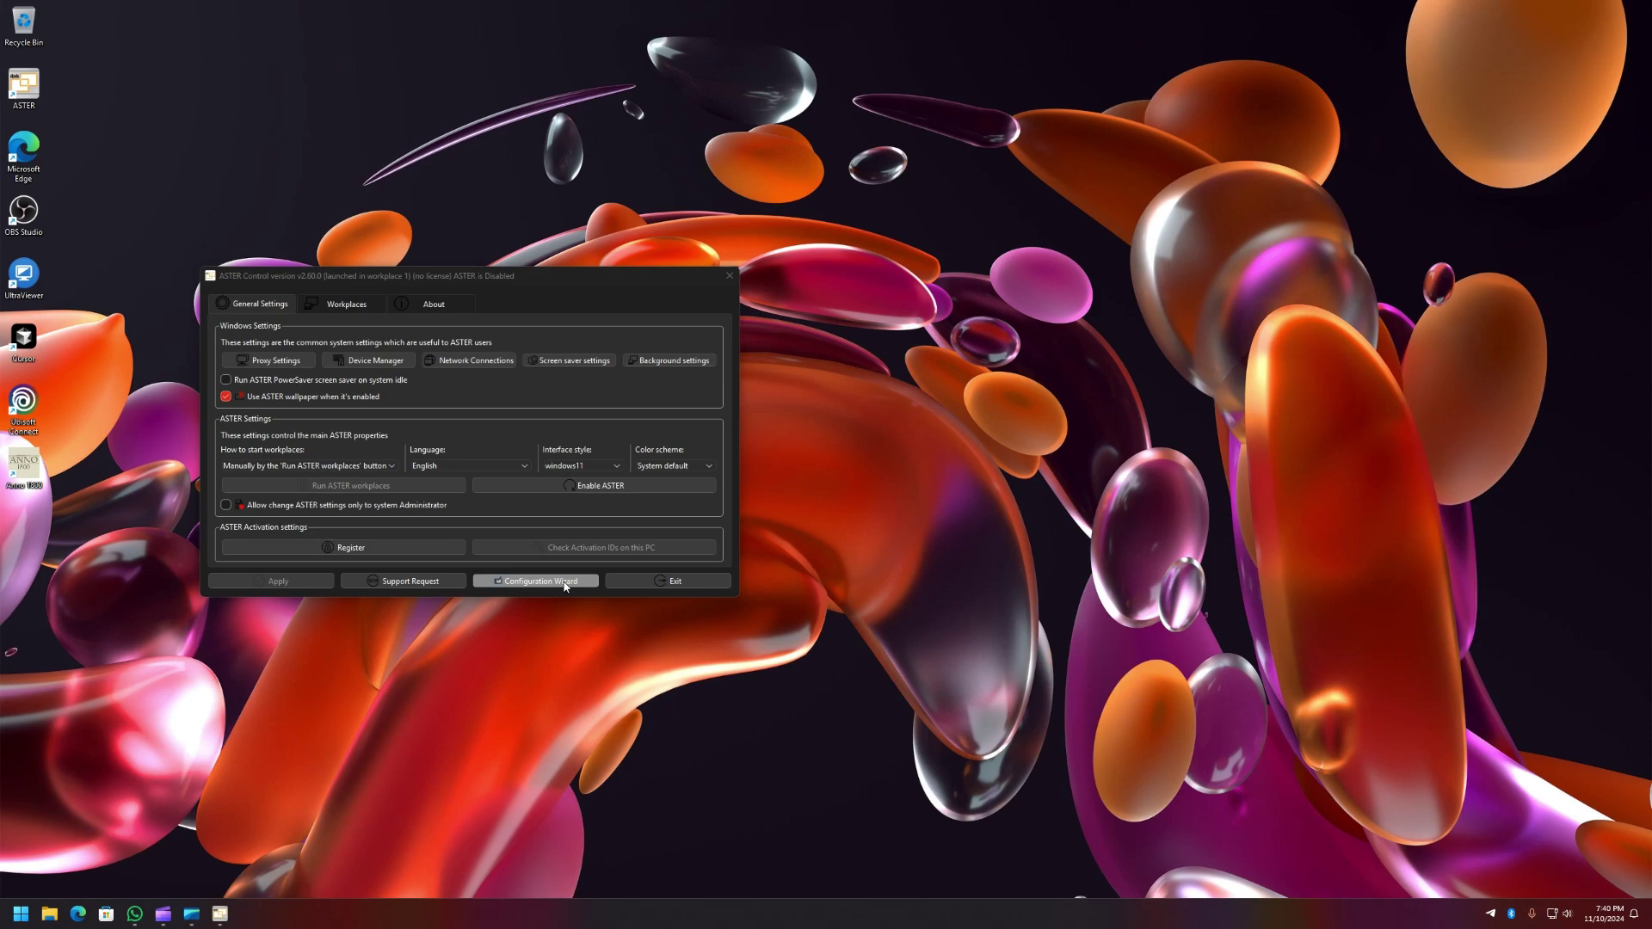
{"action": "left_click", "coordinate": [346, 304]}
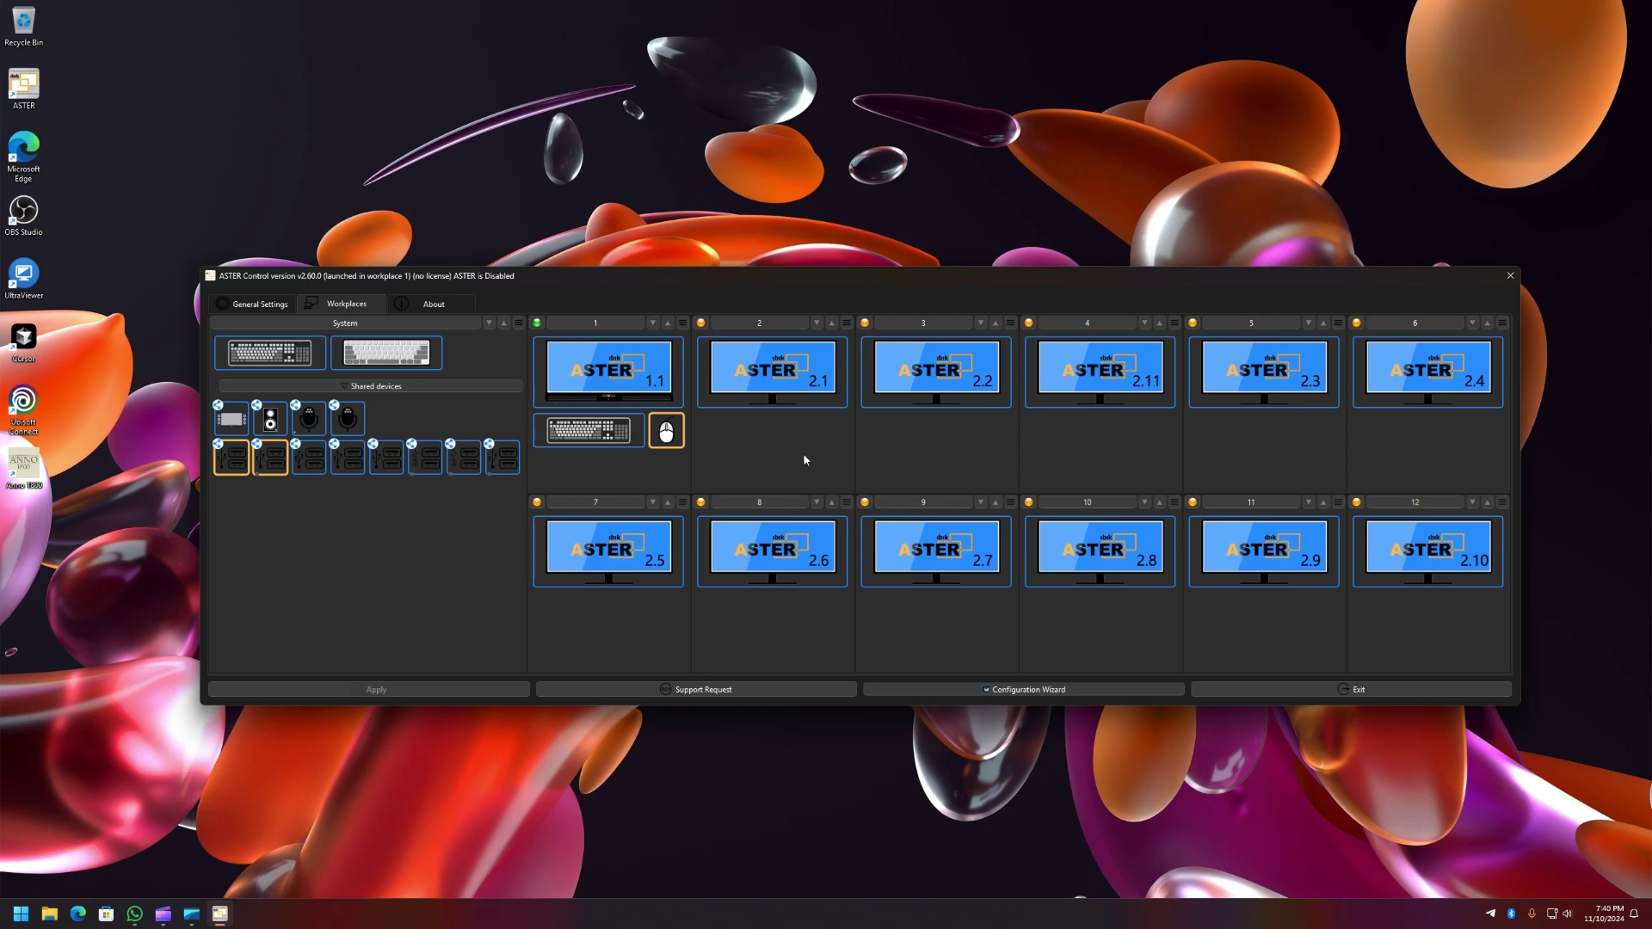
{"action": "right_click", "coordinate": [625, 434]}
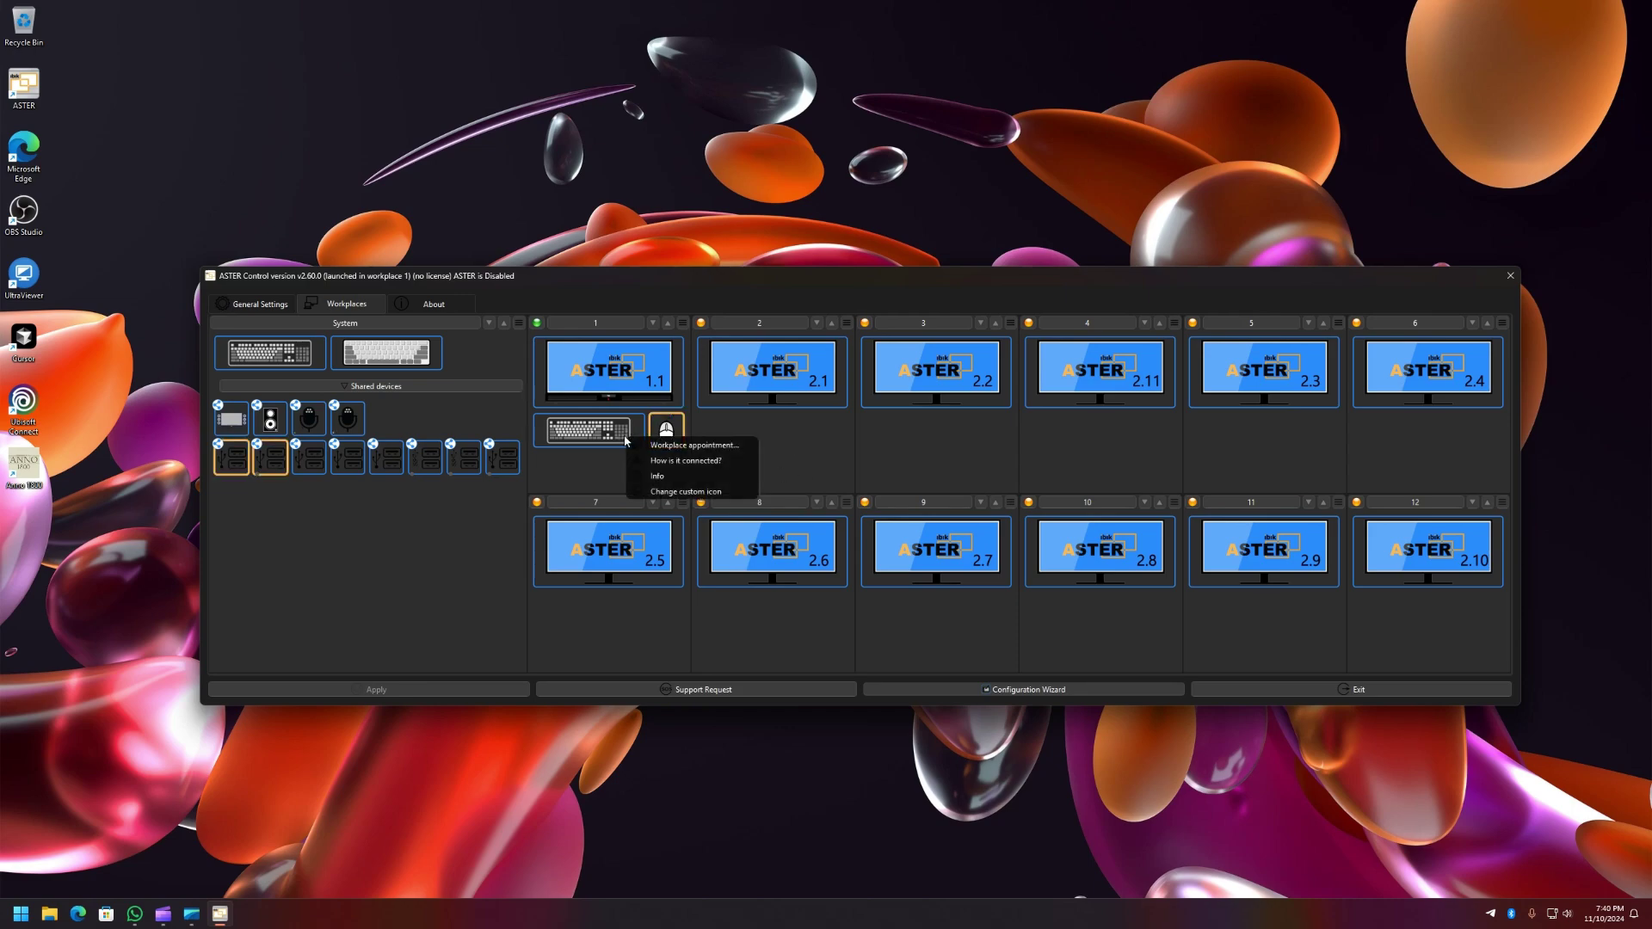
{"action": "left_click", "coordinate": [602, 480]}
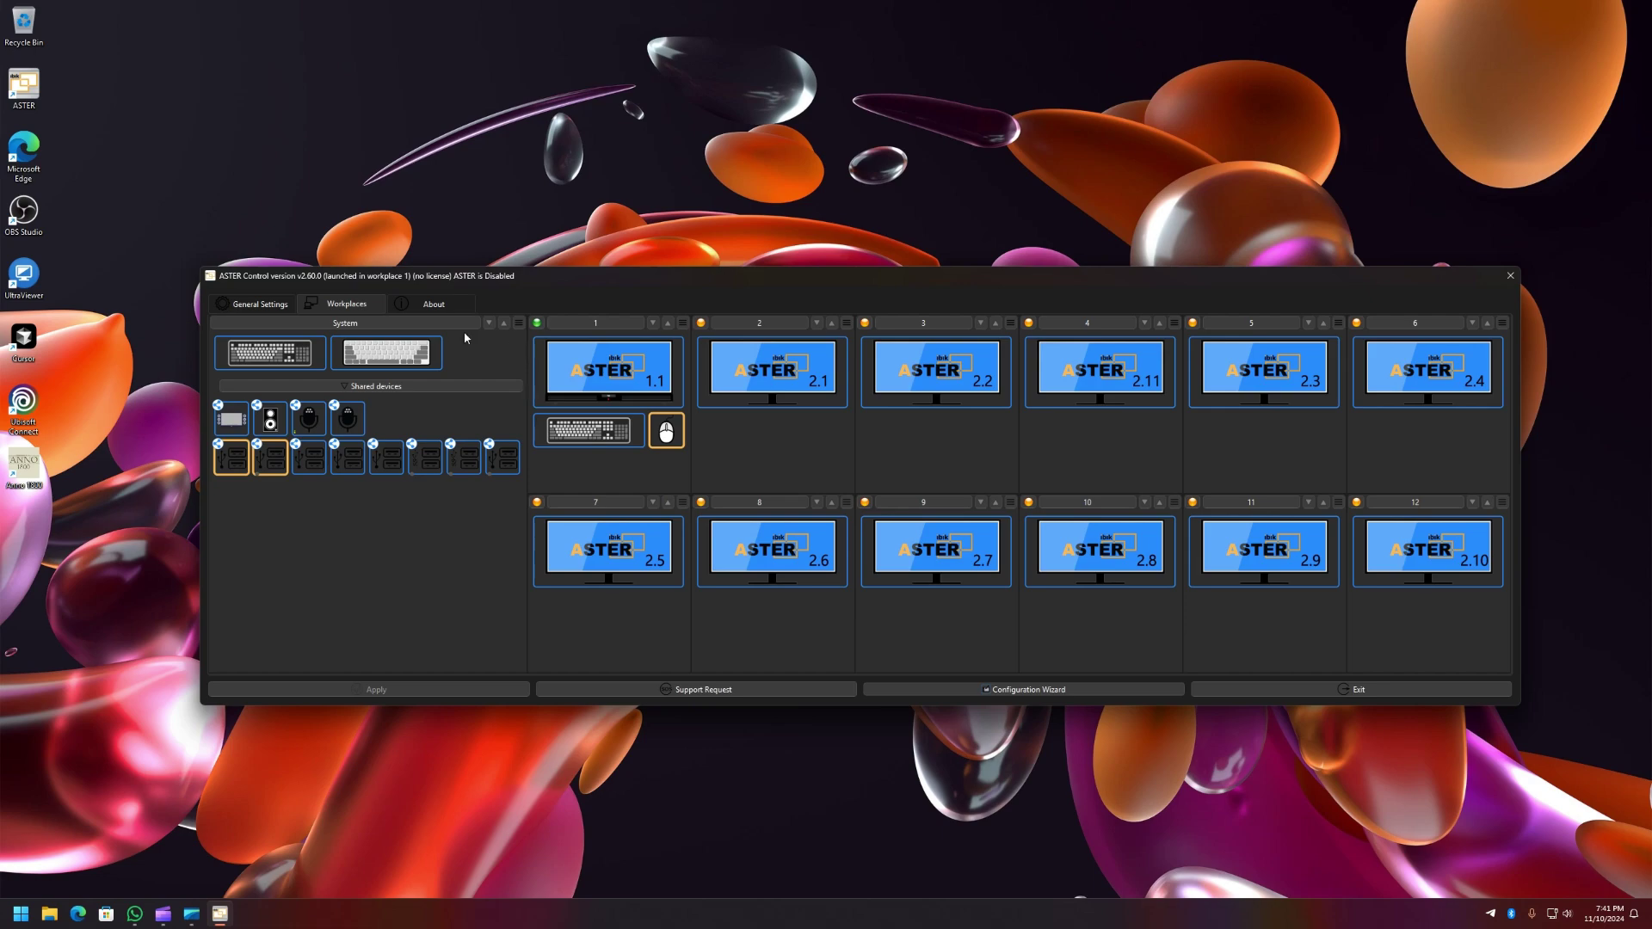
{"action": "left_click", "coordinate": [756, 687]}
{"action": "left_click", "coordinate": [1122, 280]}
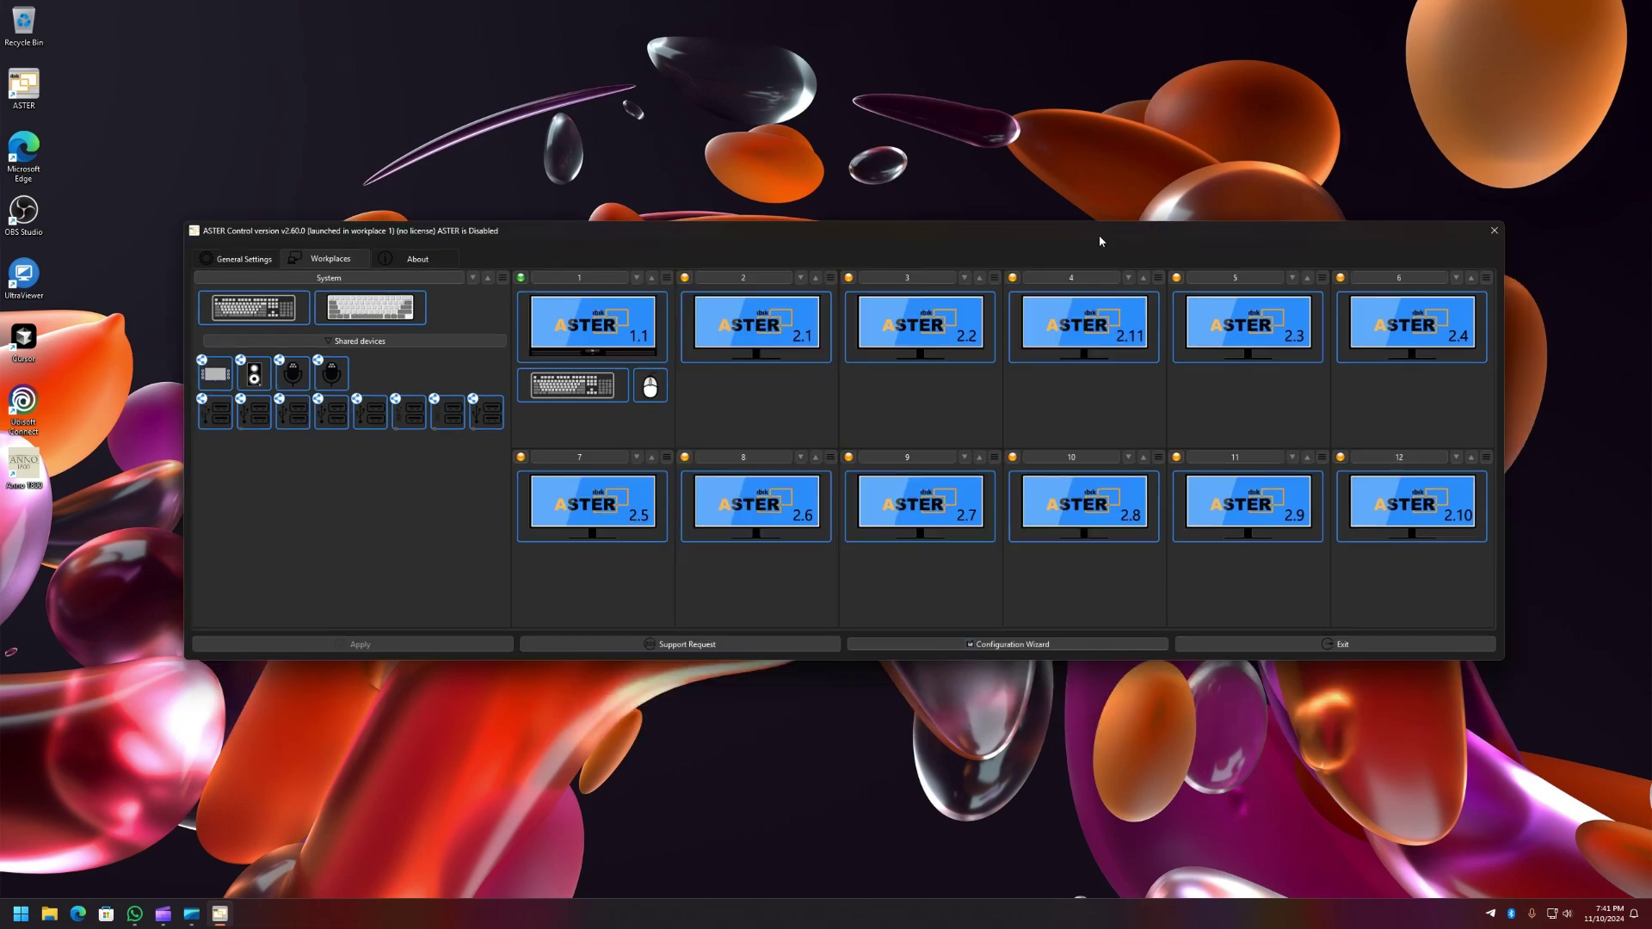